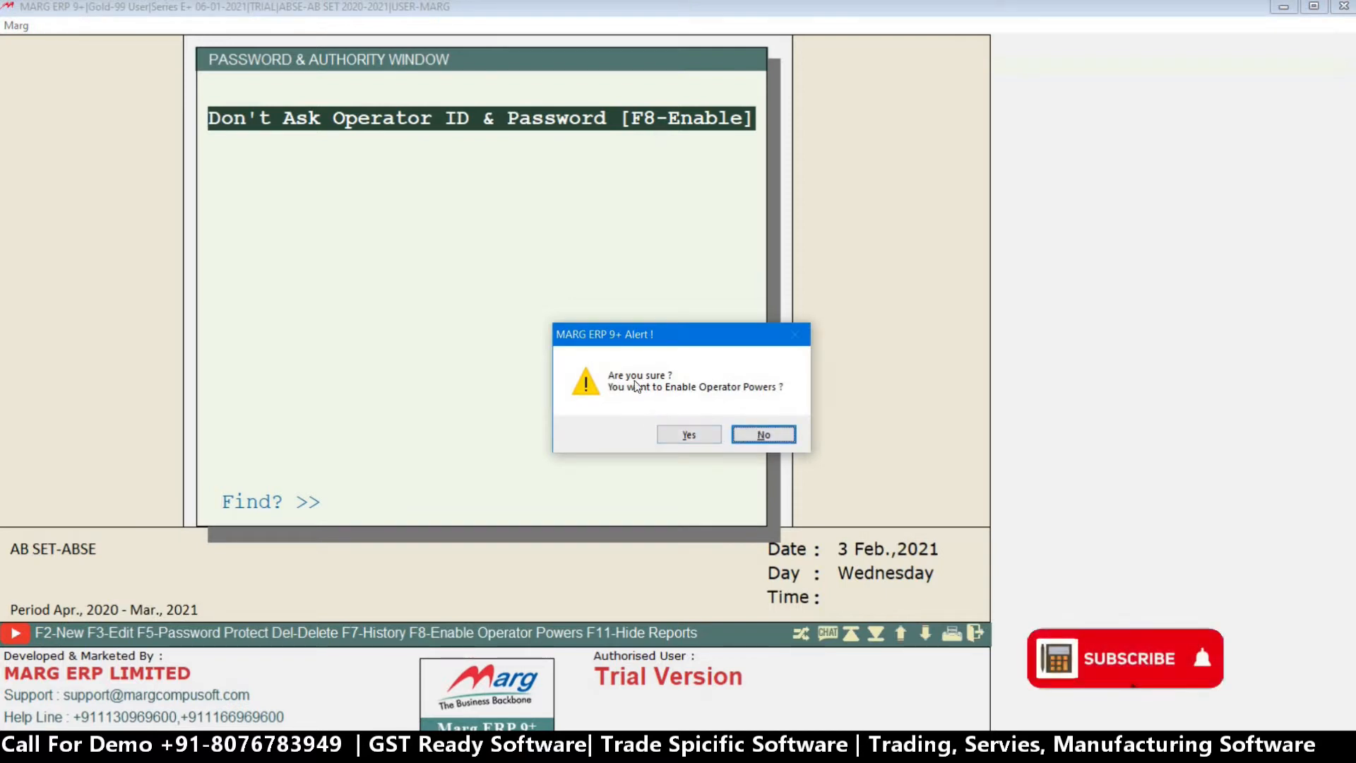
# Confirm enabling operator powers and authorise it by entering the supervisor ID and password.
pyautogui.click(689, 434)
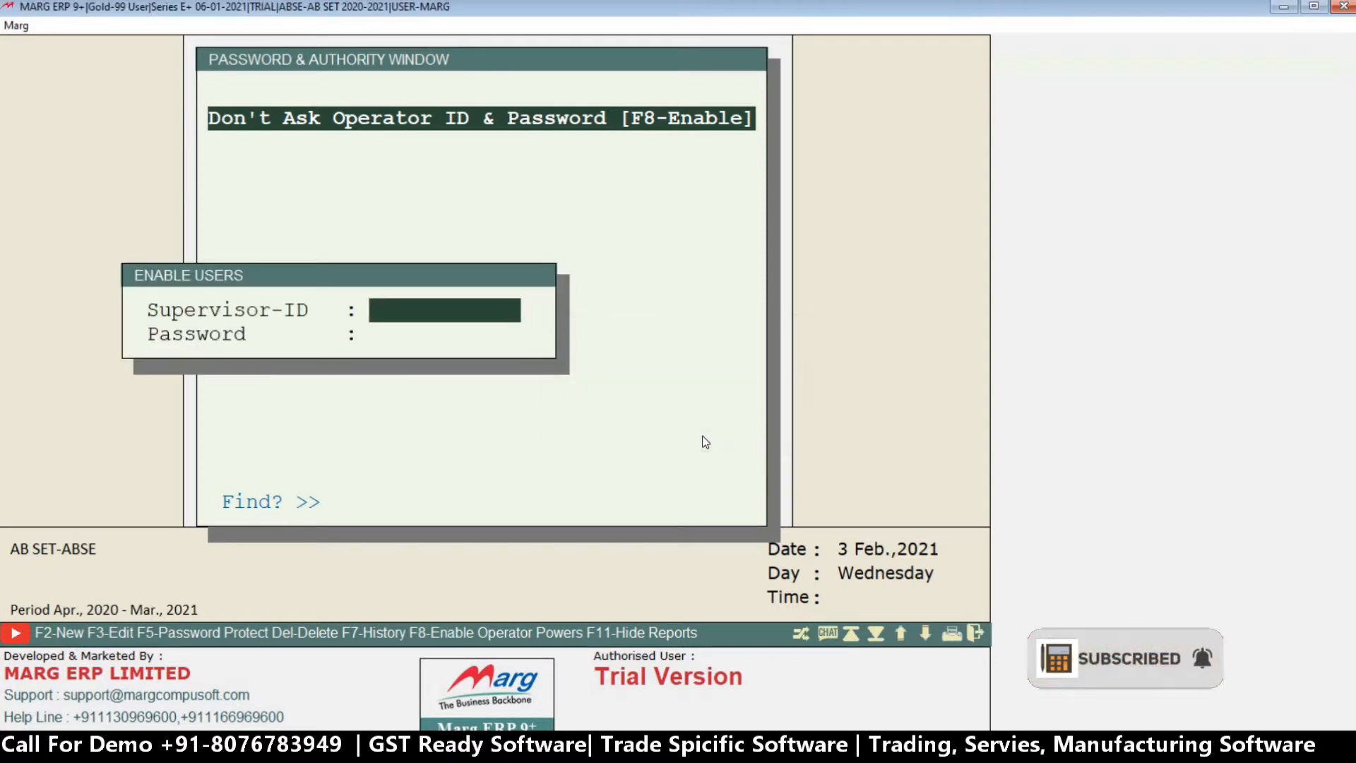
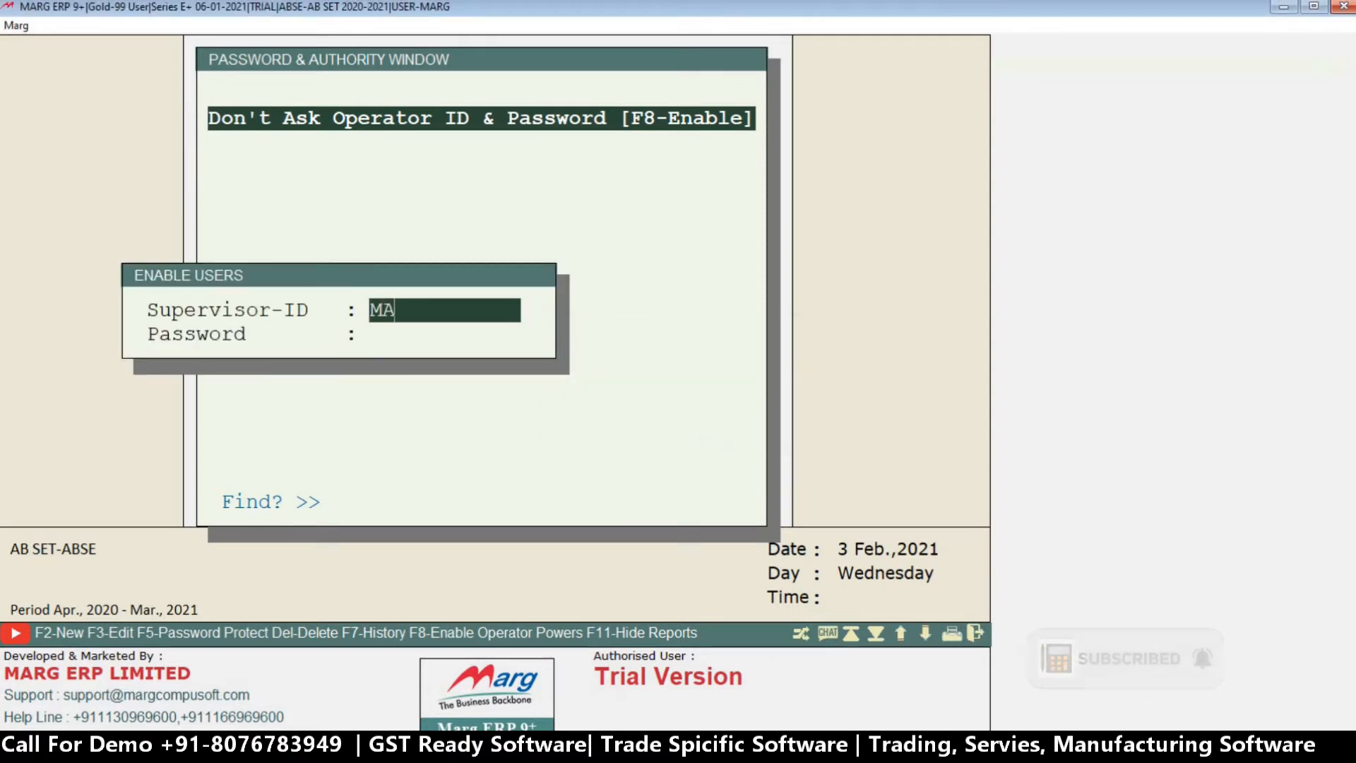
pyautogui.press('Return')
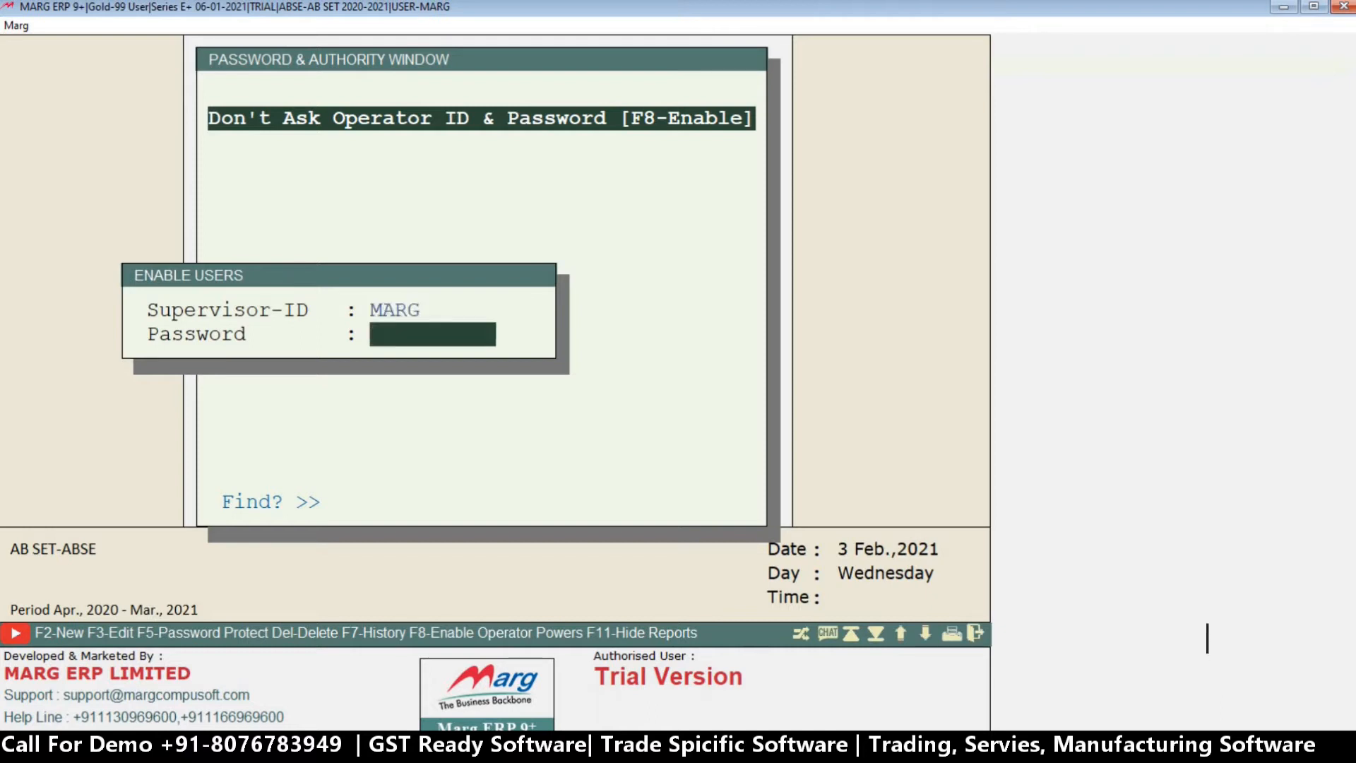
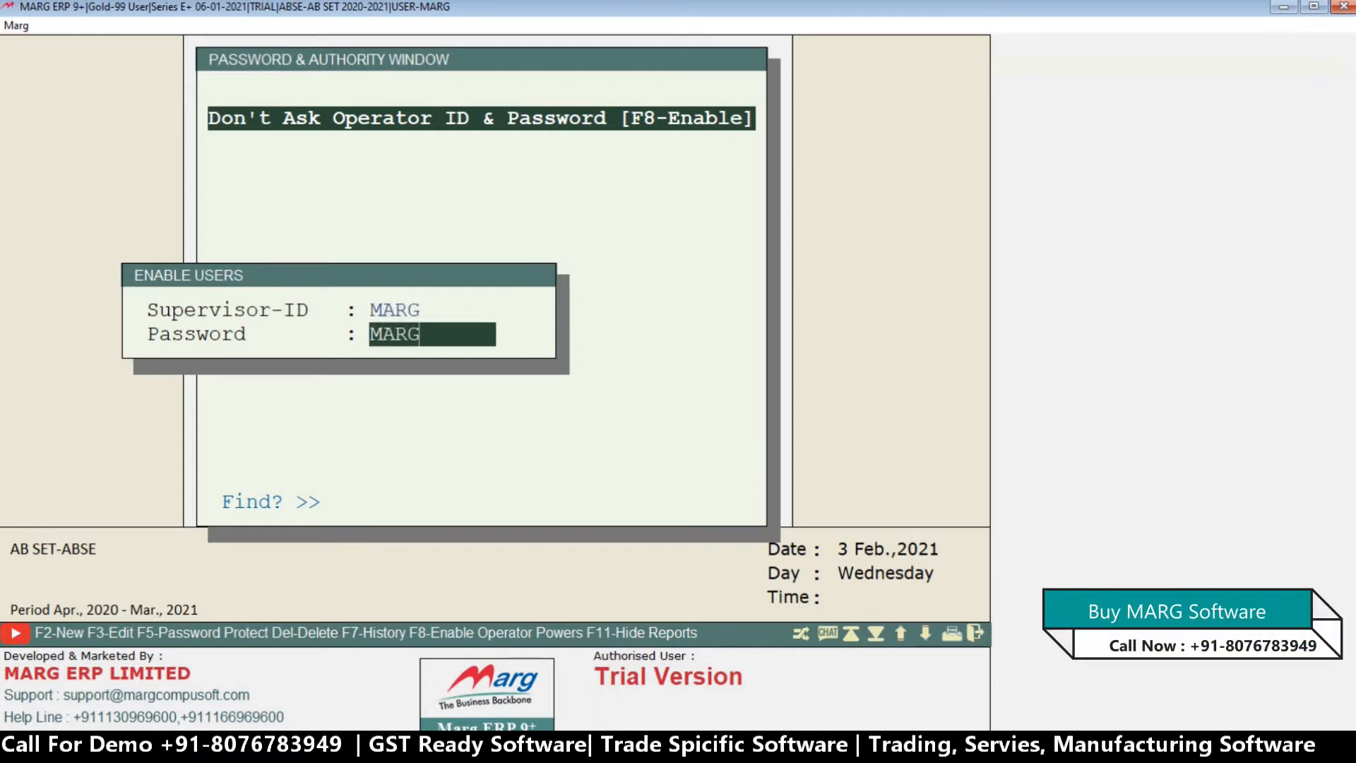
pyautogui.press('Return')
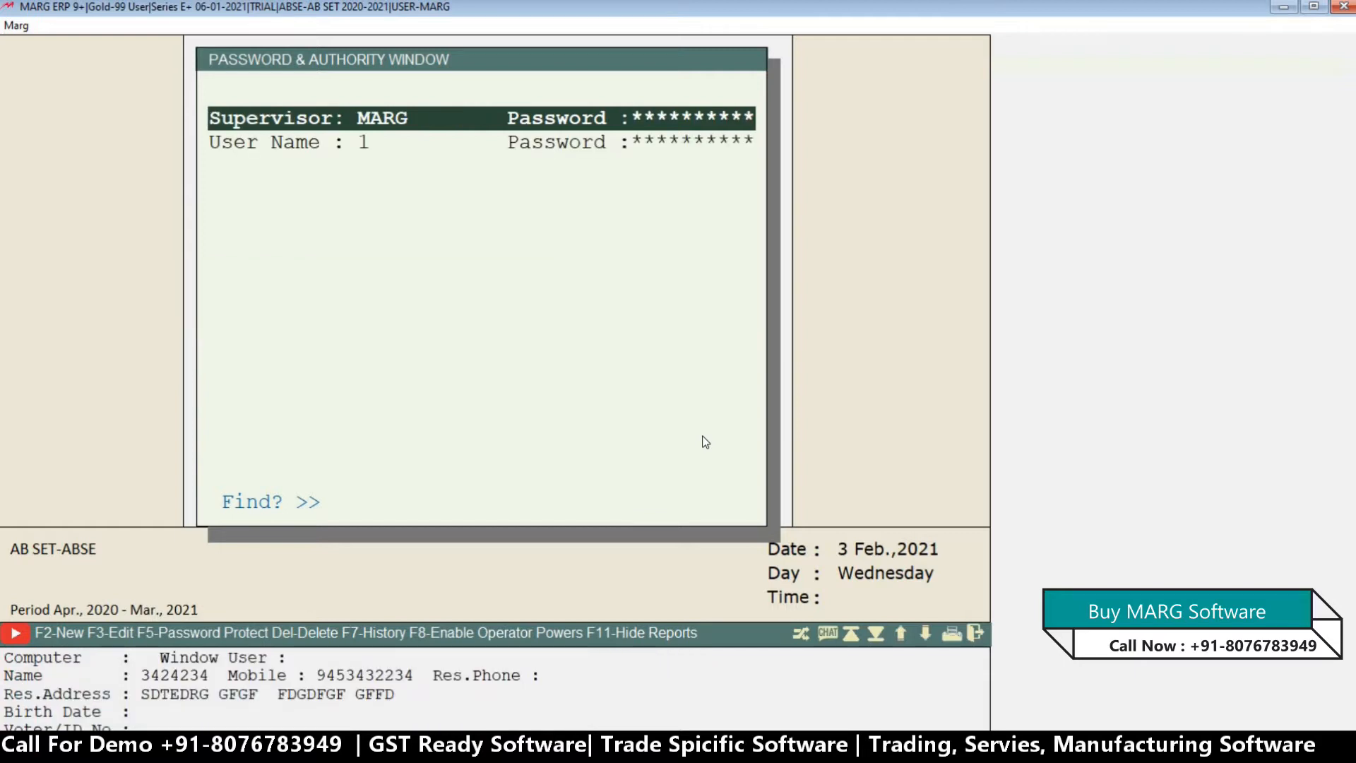
# Delete the existing user named 1 from the user list.
pyautogui.press('Down')
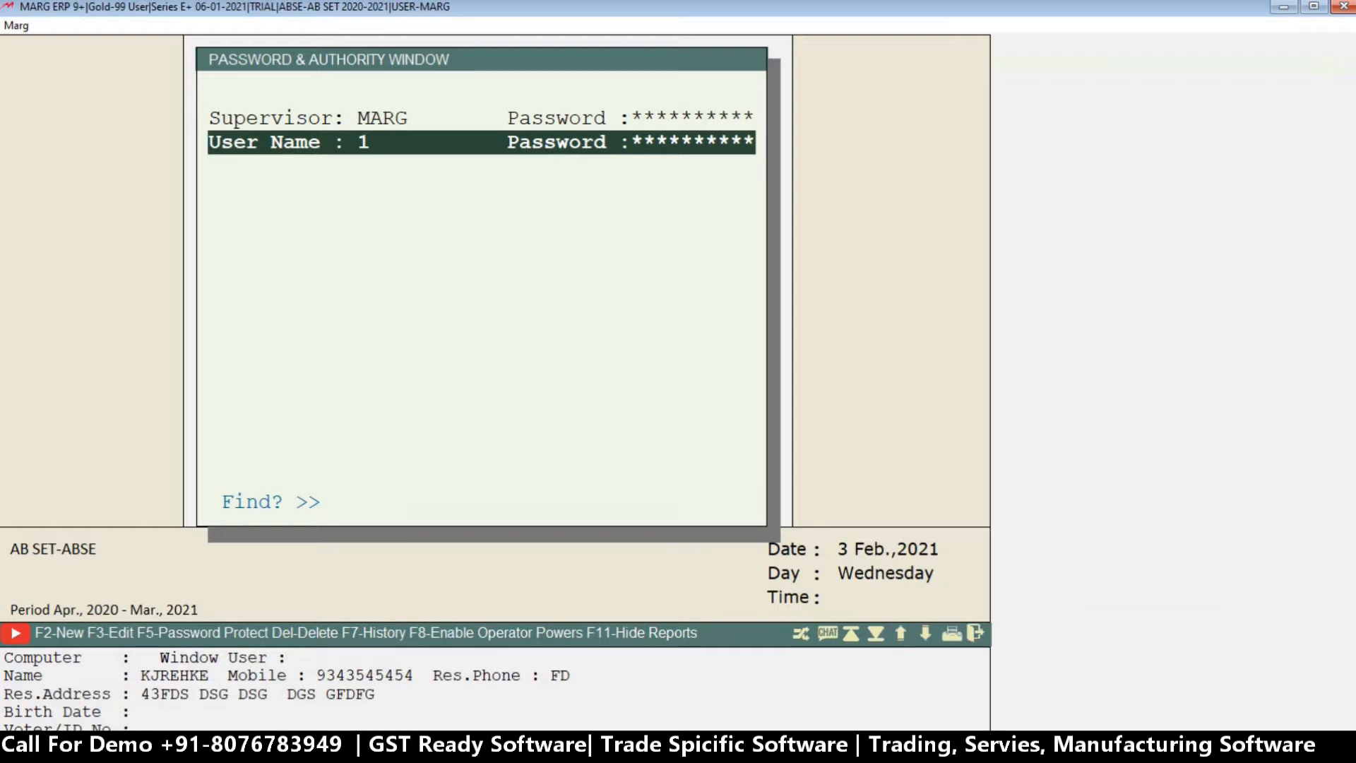
pyautogui.press('Delete')
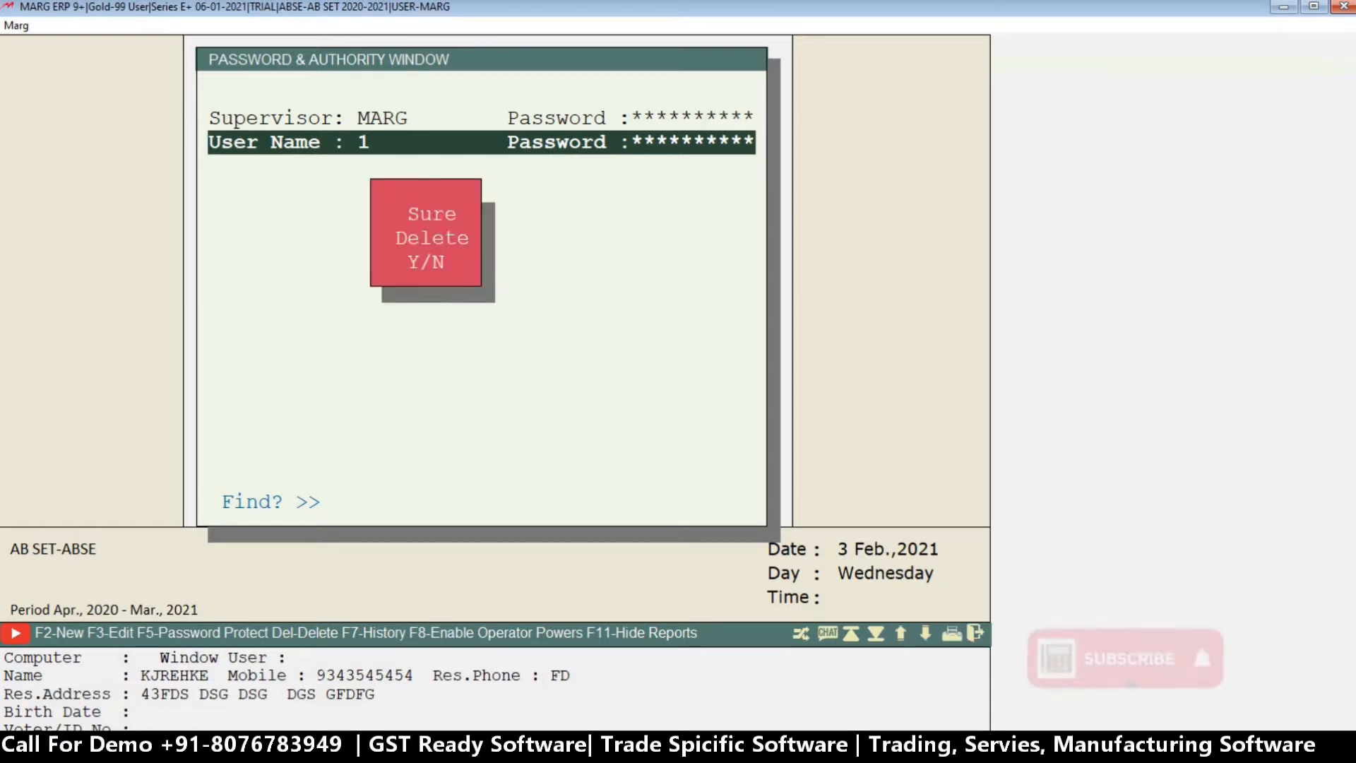
pyautogui.press('y')
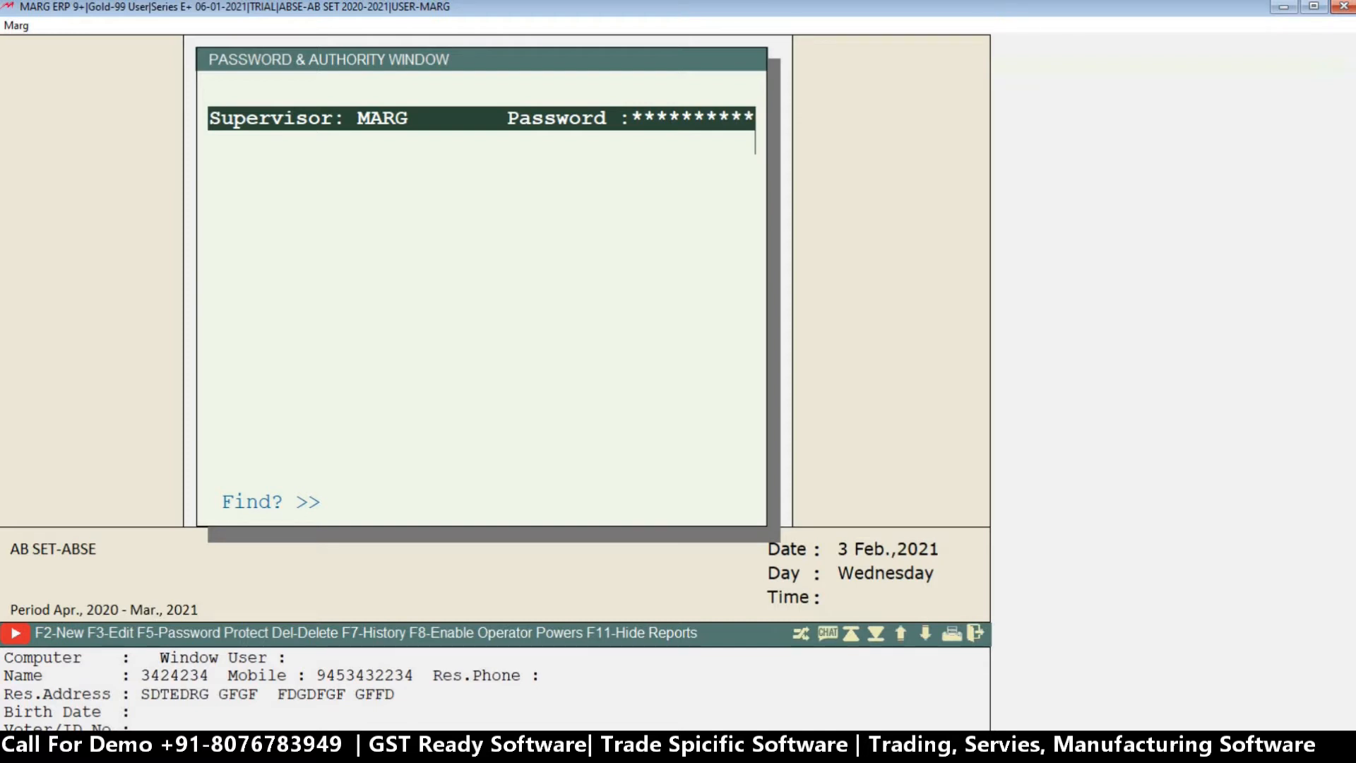
# Start a new user with the User-ID ABC and enter the password for that account.
pyautogui.press('F2')
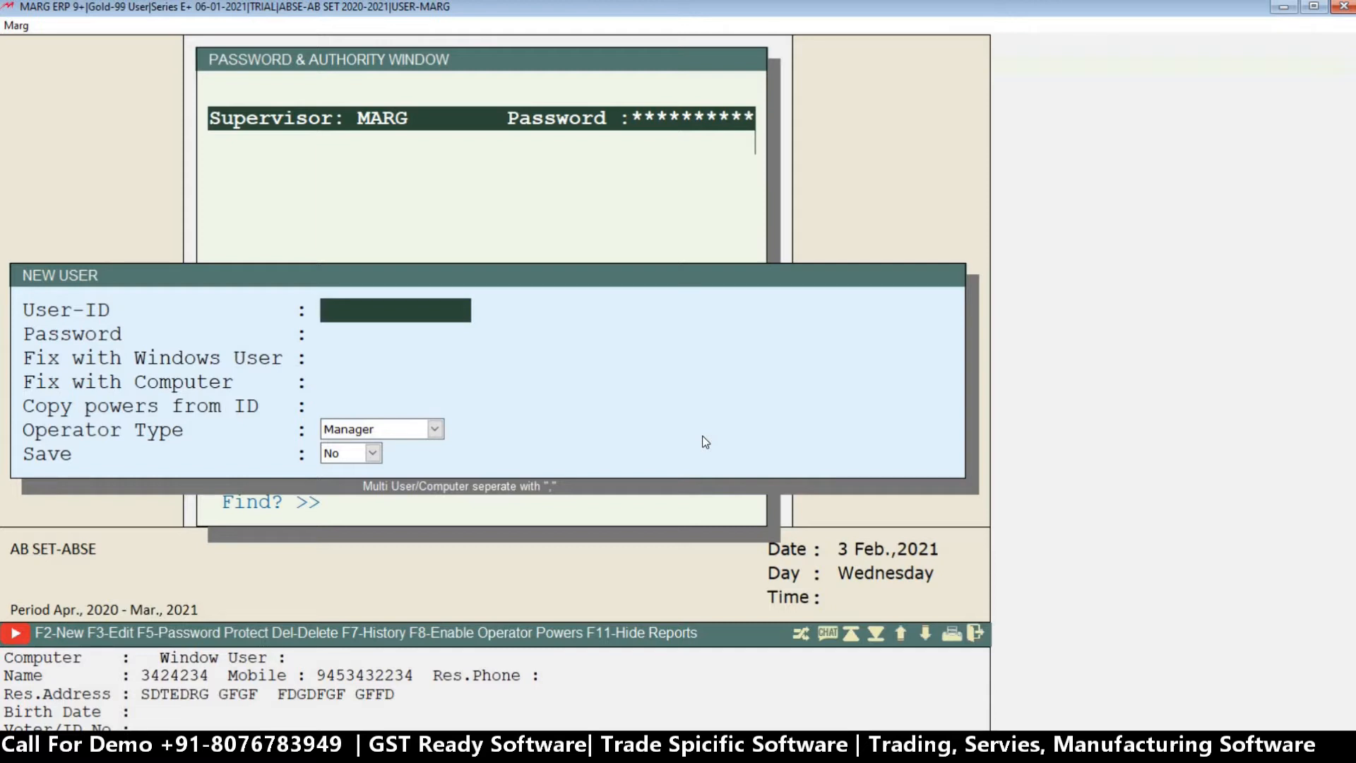
pyautogui.press('Return')
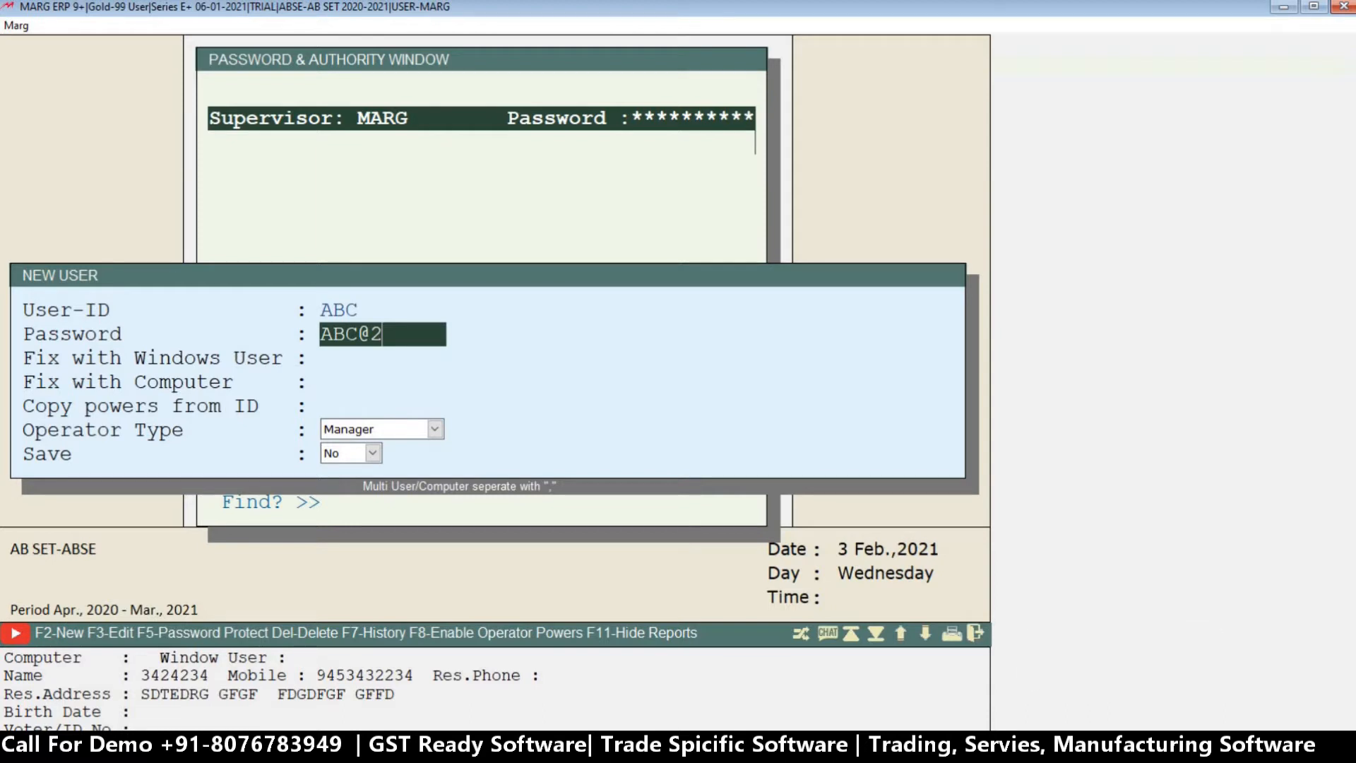
pyautogui.press('Return')
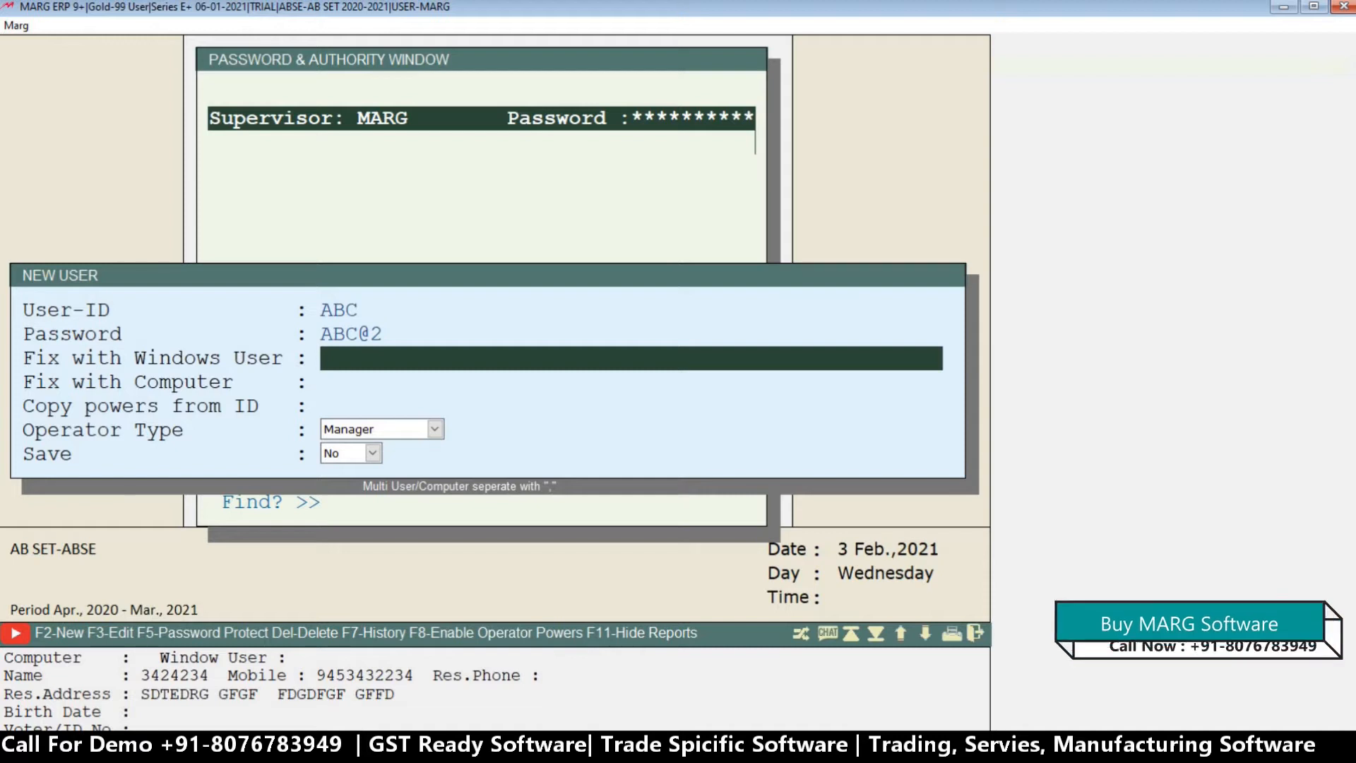
pyautogui.press('Return')
pyautogui.press('Up')
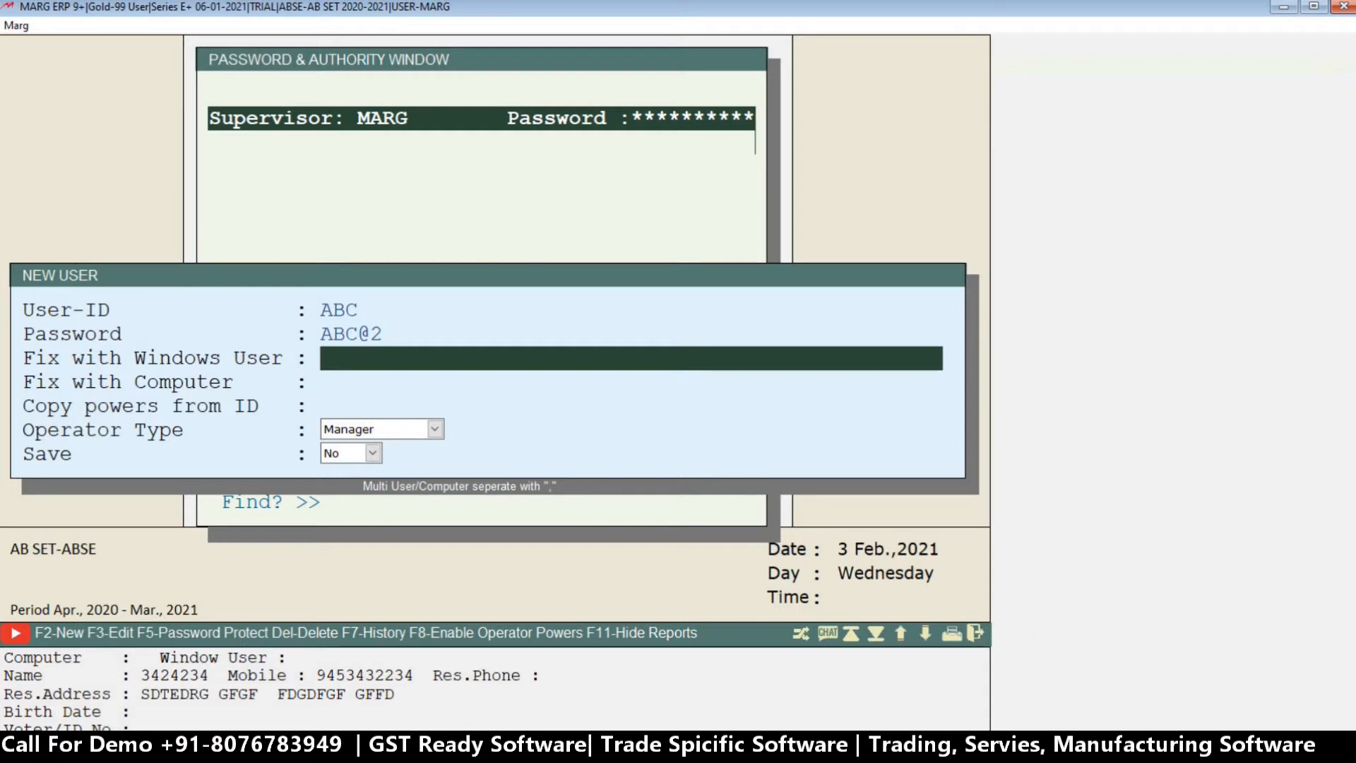
pyautogui.press('Down')
pyautogui.press('Up')
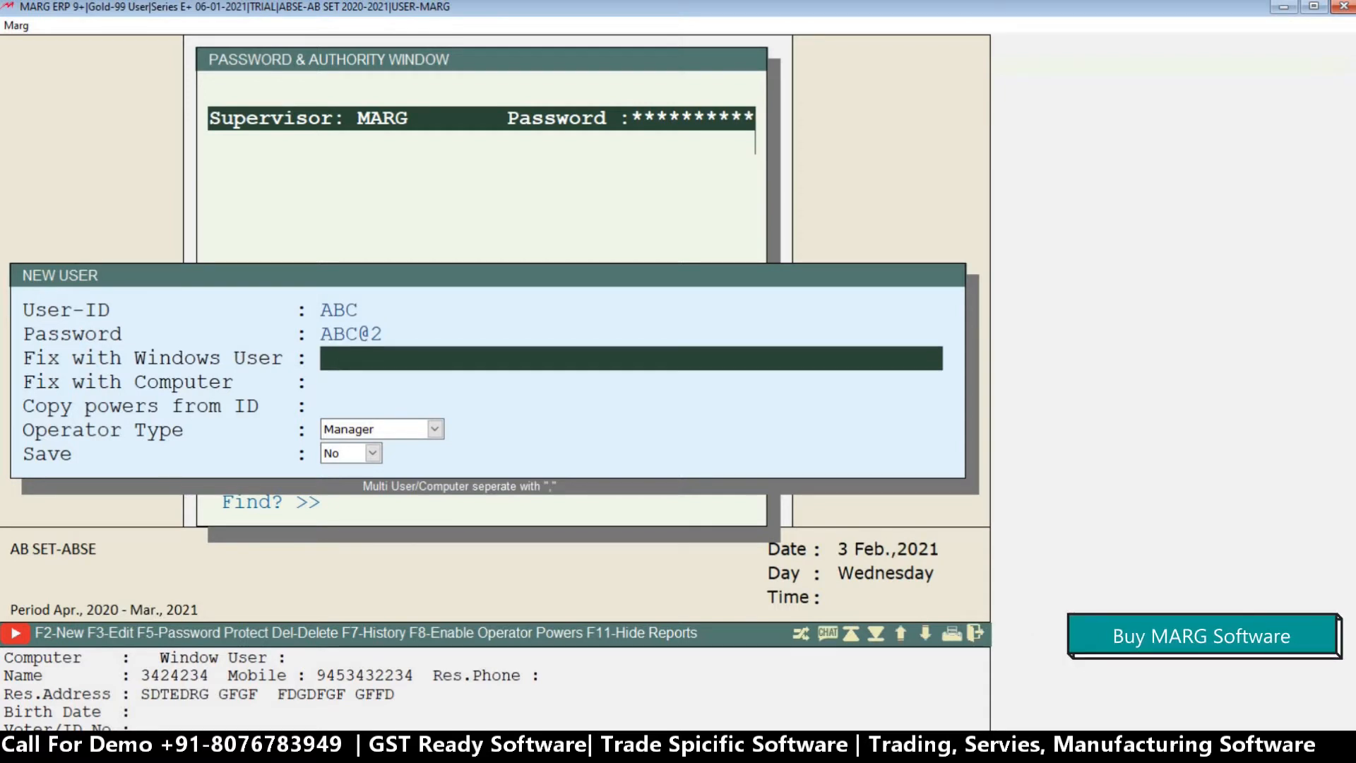
pyautogui.press('Down')
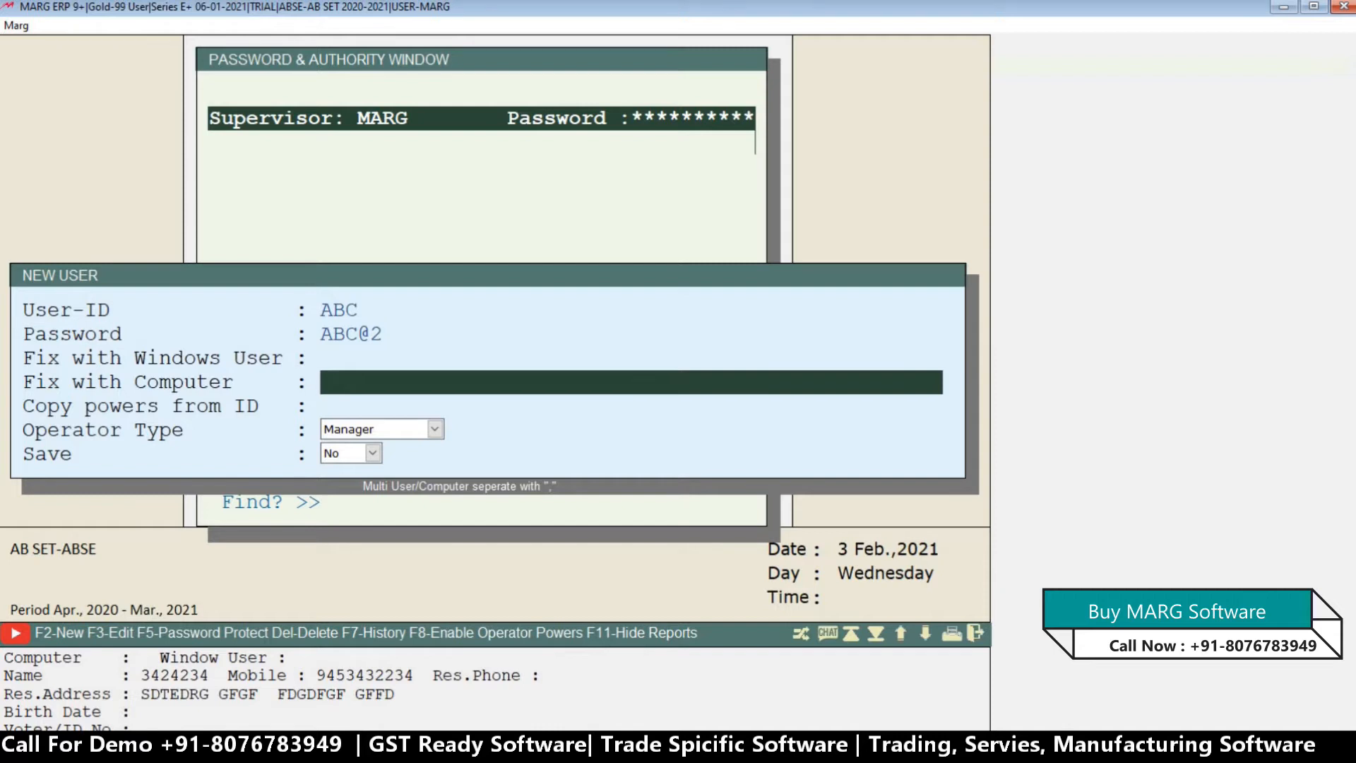
pyautogui.press('Up')
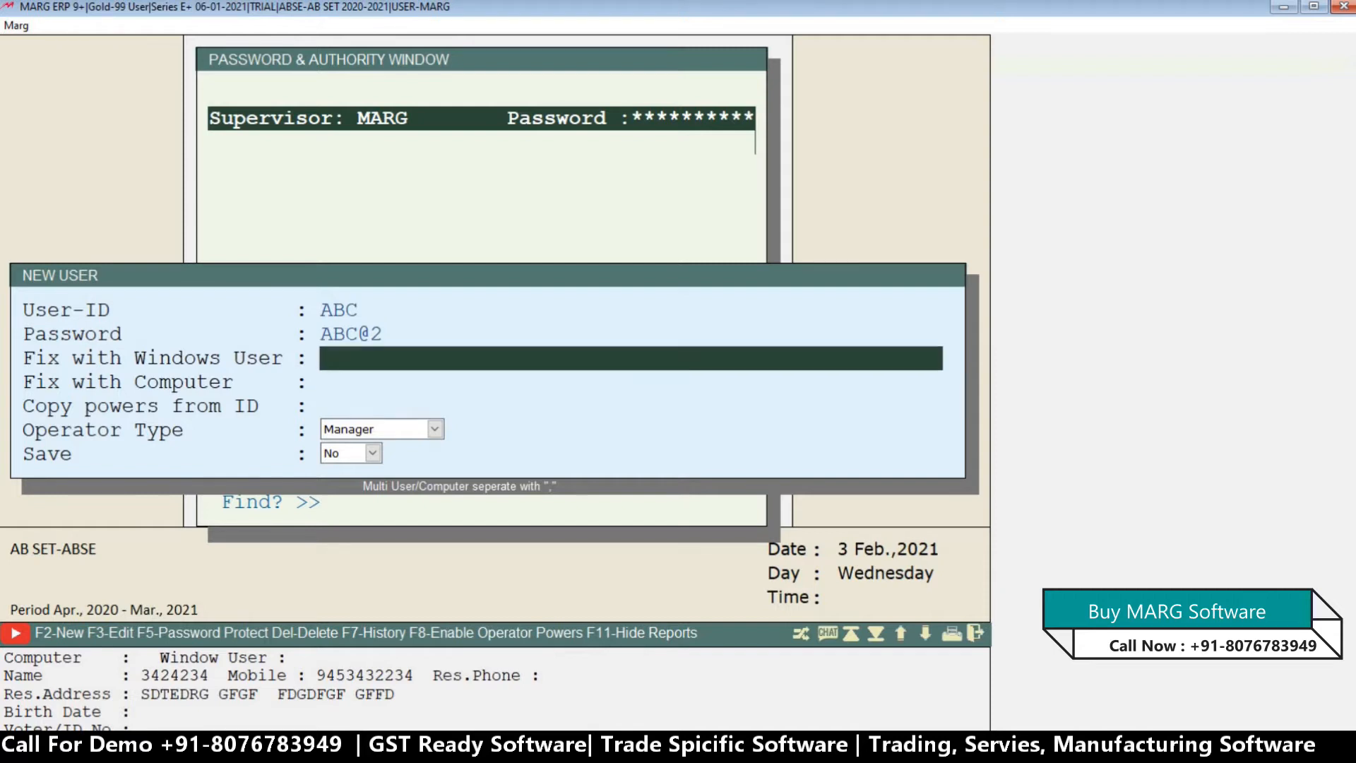
pyautogui.press('Down')
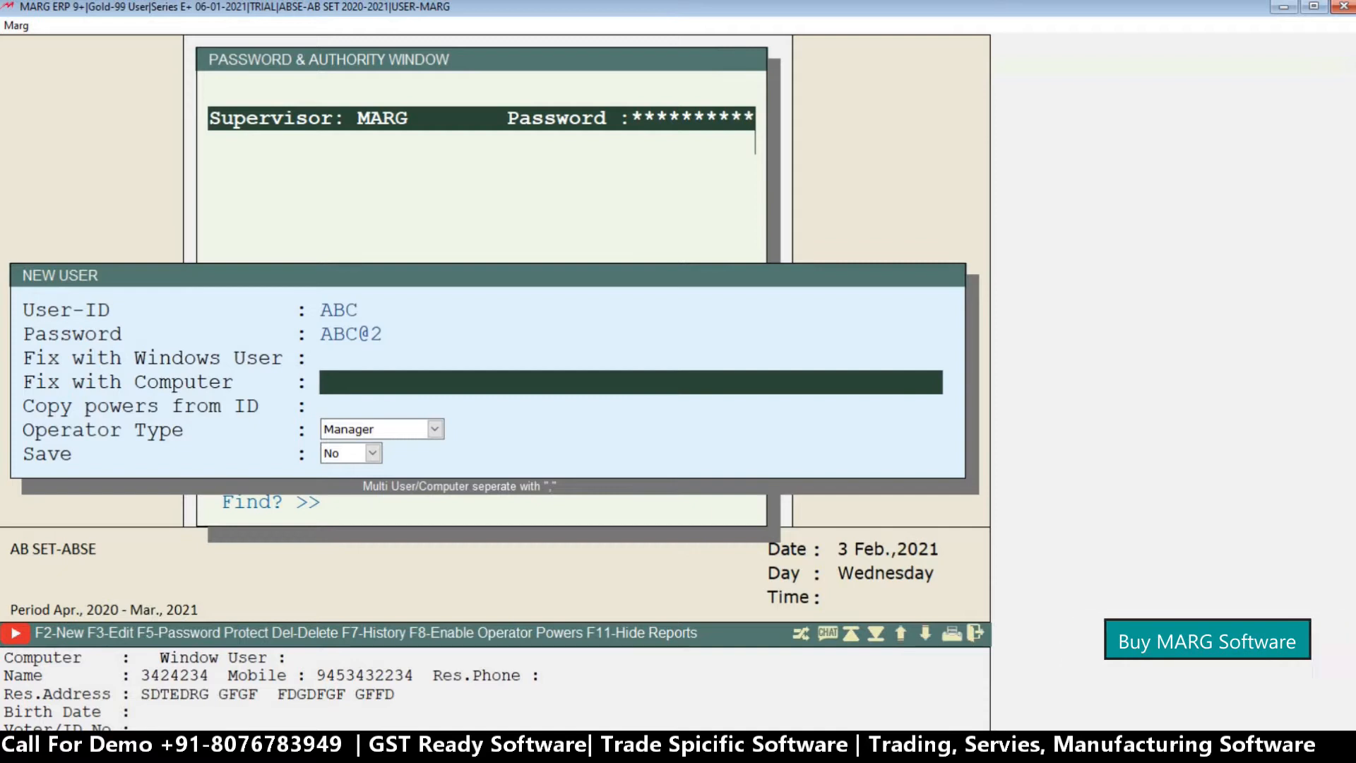
# Switch to the Windows desktop, search for This PC and open its properties.
pyautogui.click(1282, 9)
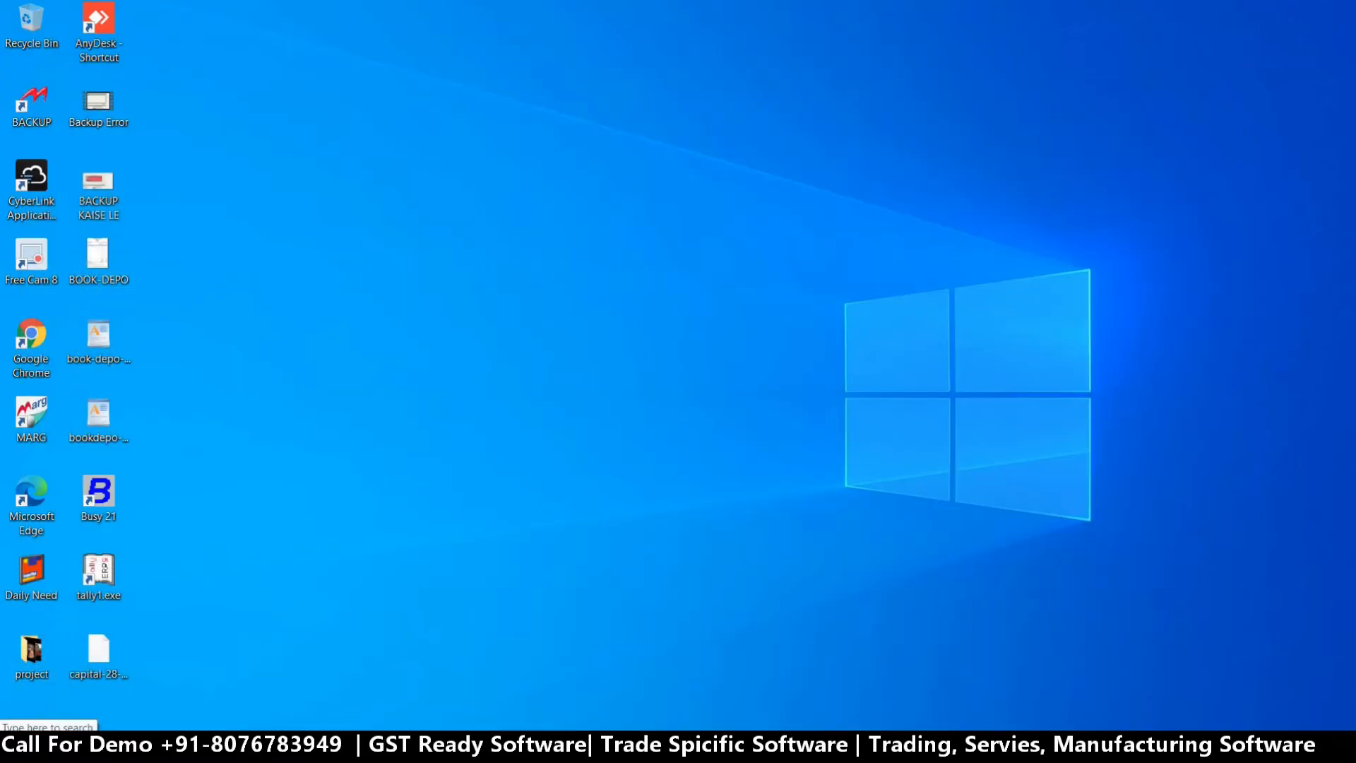
pyautogui.click(132, 719)
pyautogui.write('THIS')
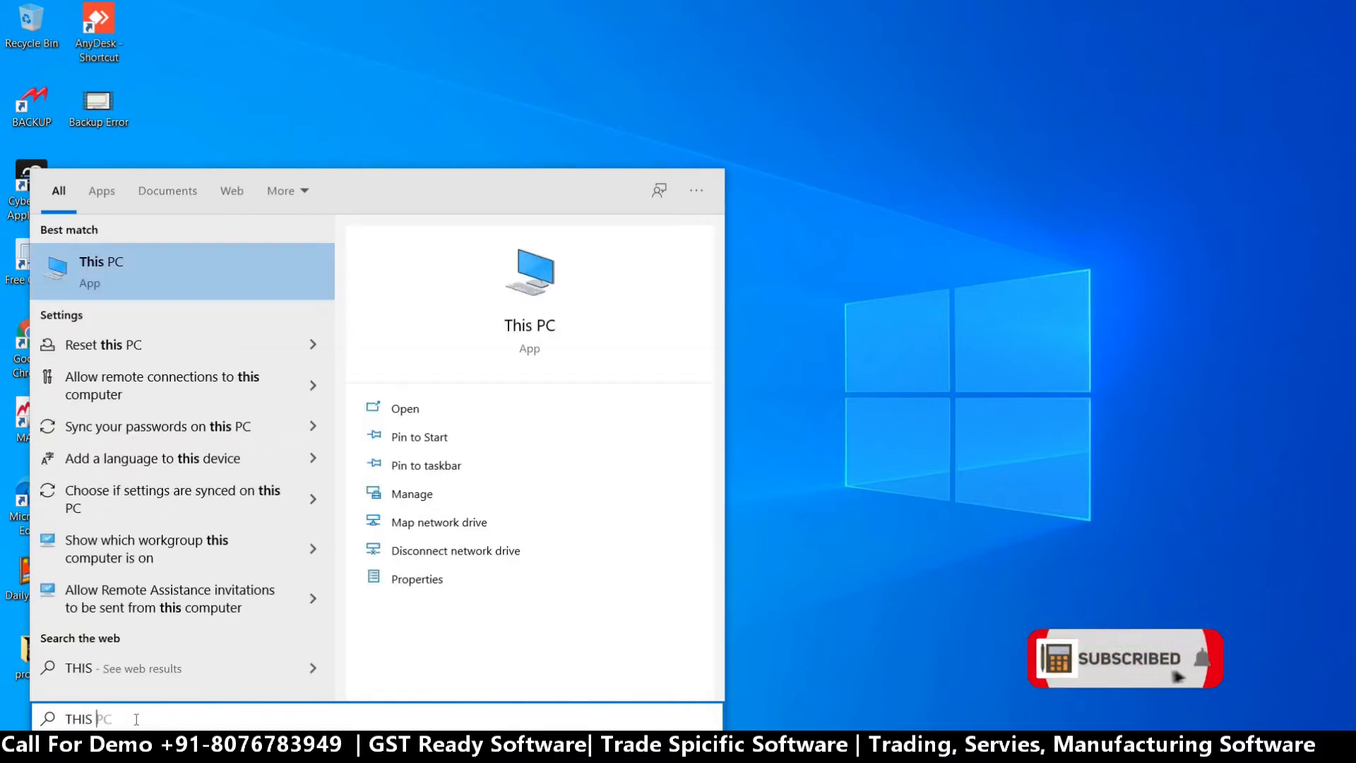
pyautogui.write(' PC')
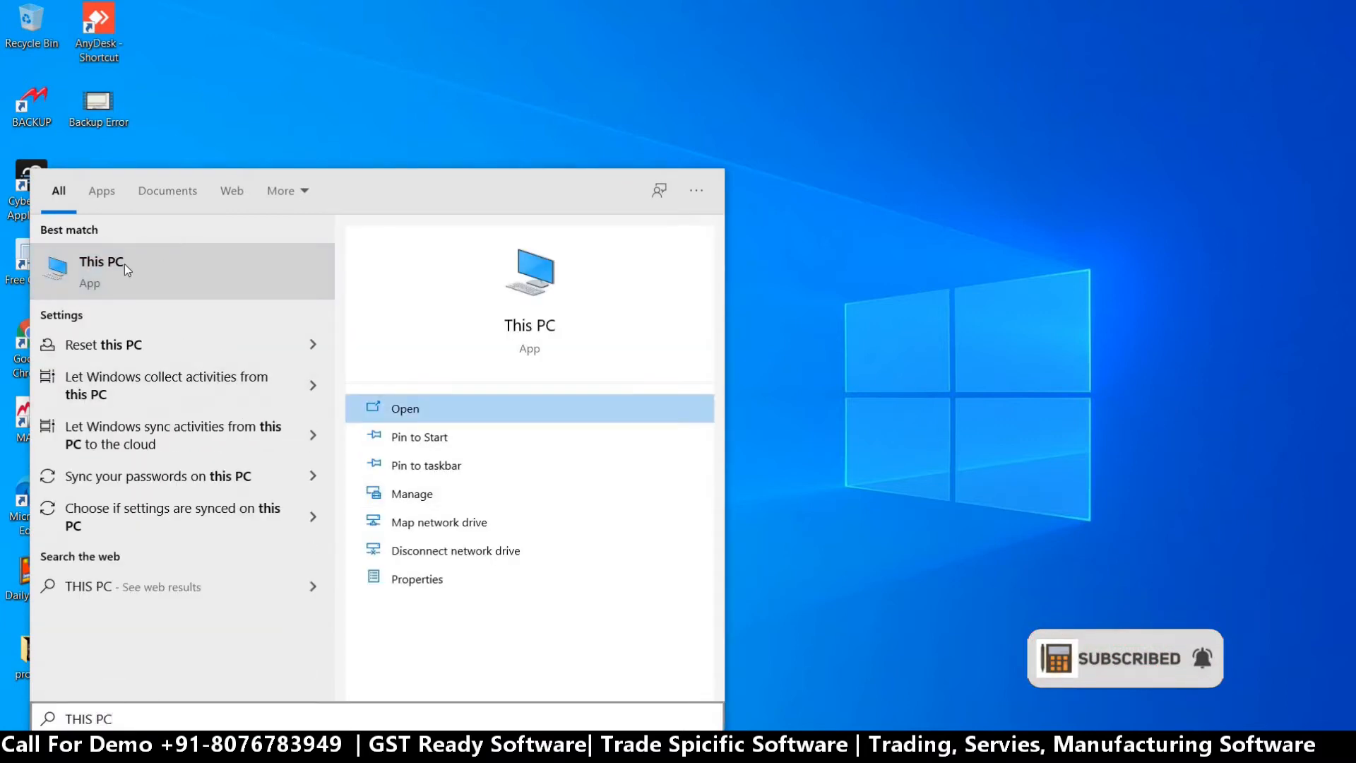
pyautogui.rightClick(121, 264)
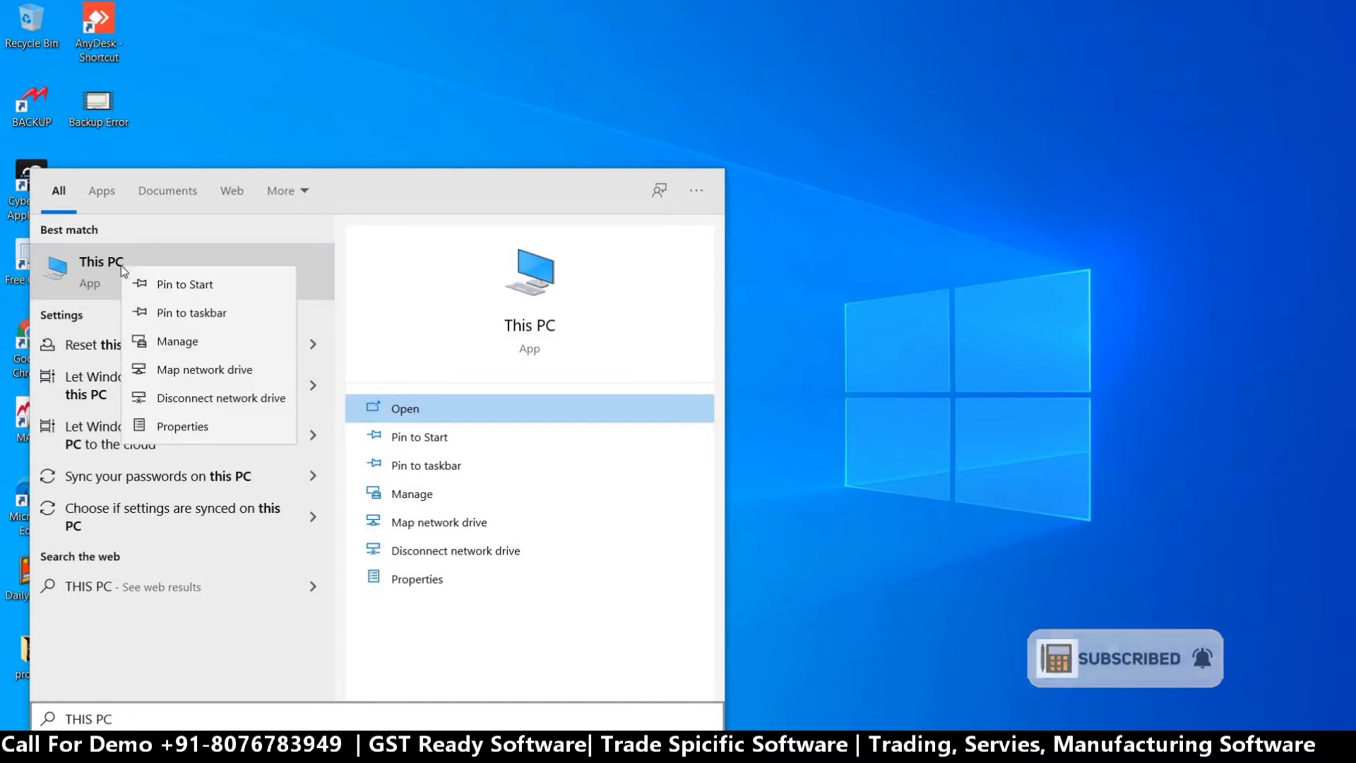
pyautogui.click(159, 417)
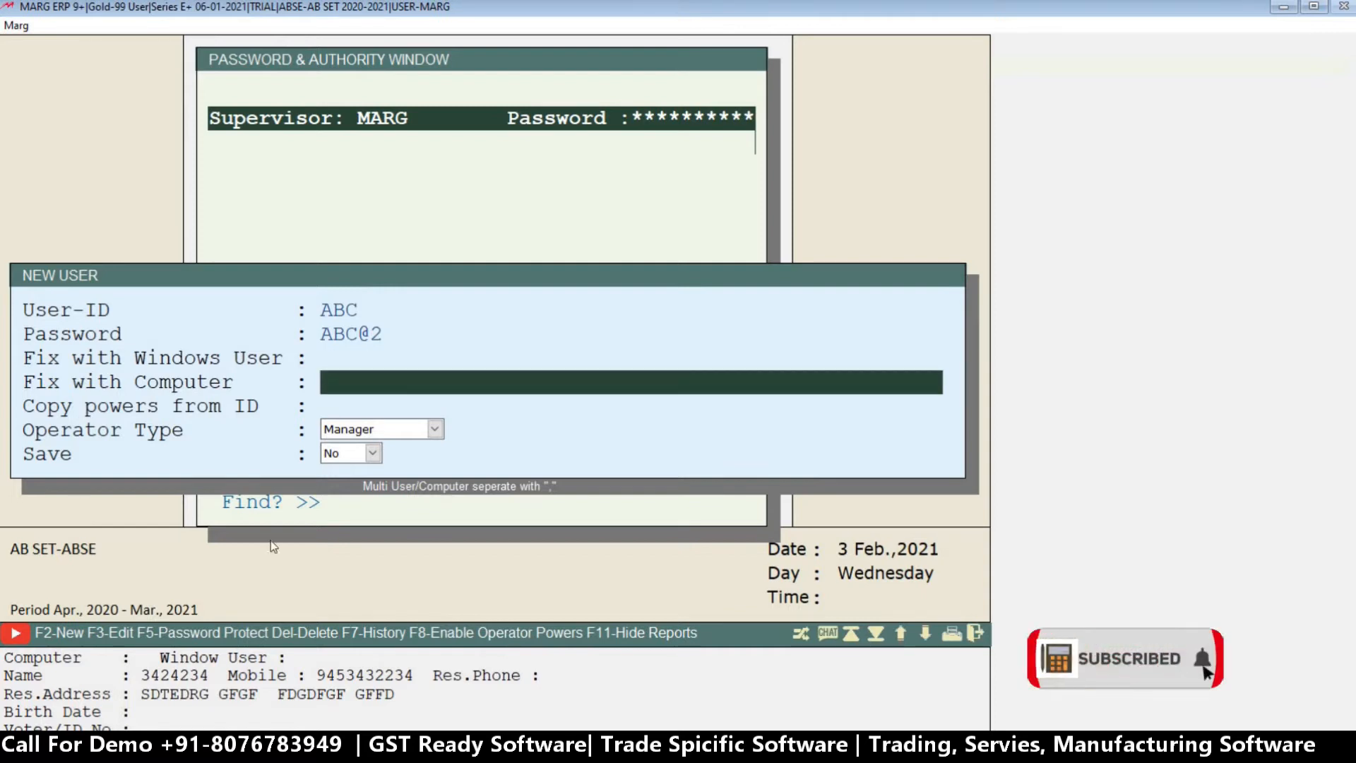
# Leave the new user's Windows user and computer restrictions blank and continue to the copy powers setting.
pyautogui.press('Up')
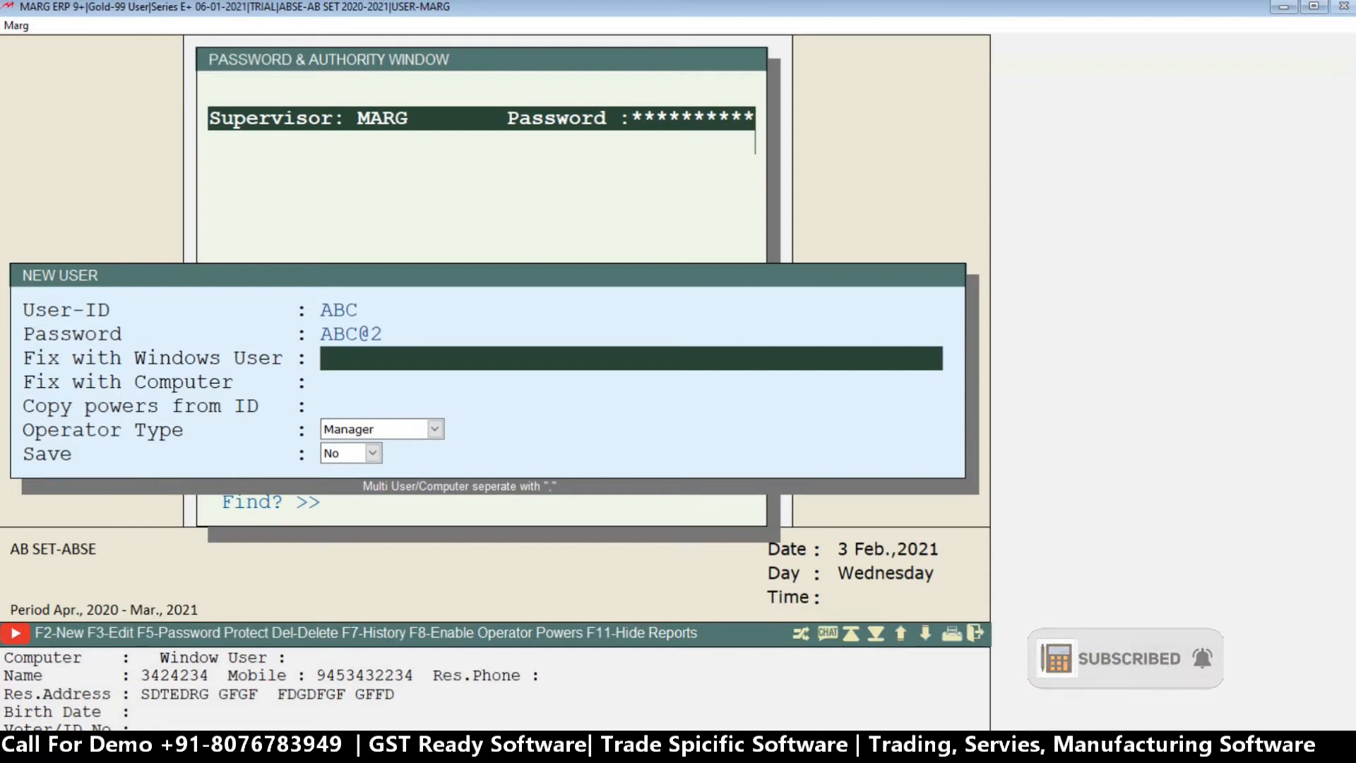
pyautogui.press('Return')
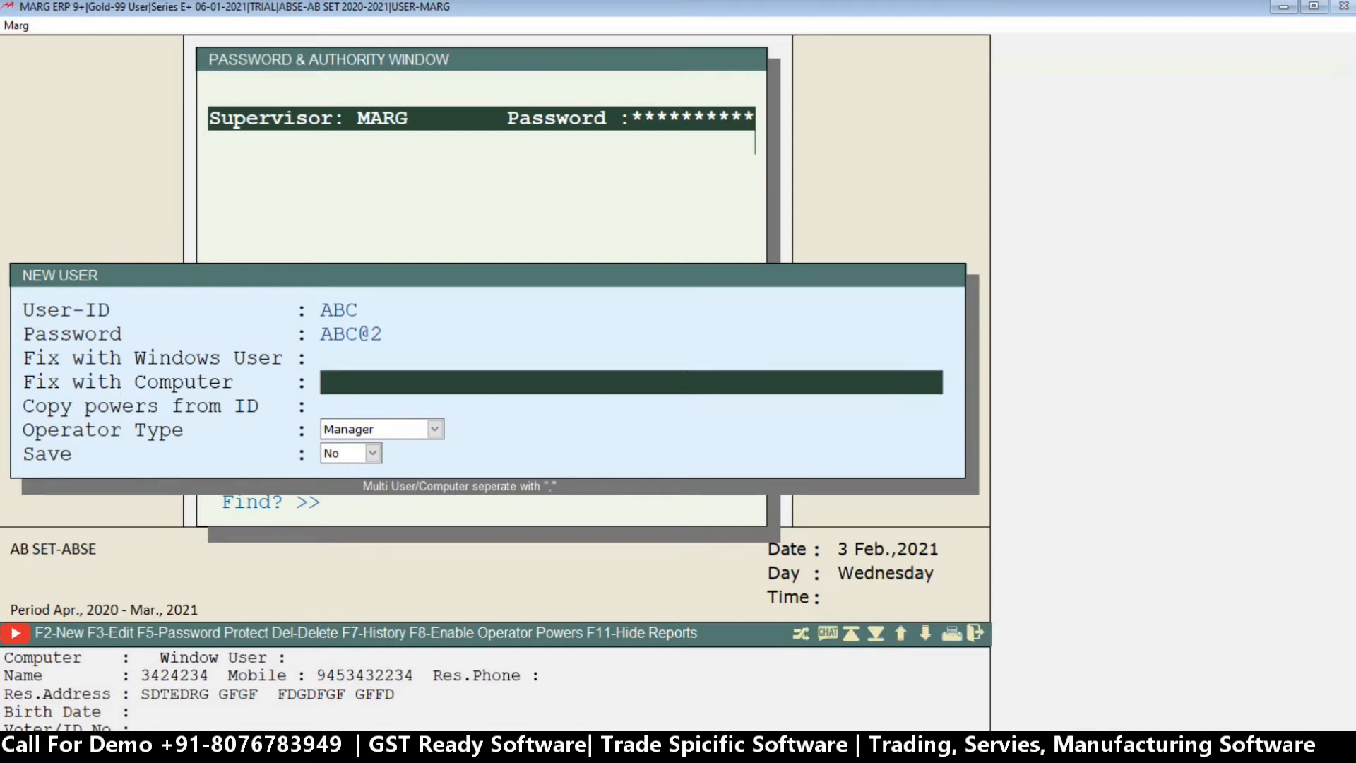
pyautogui.press('Up')
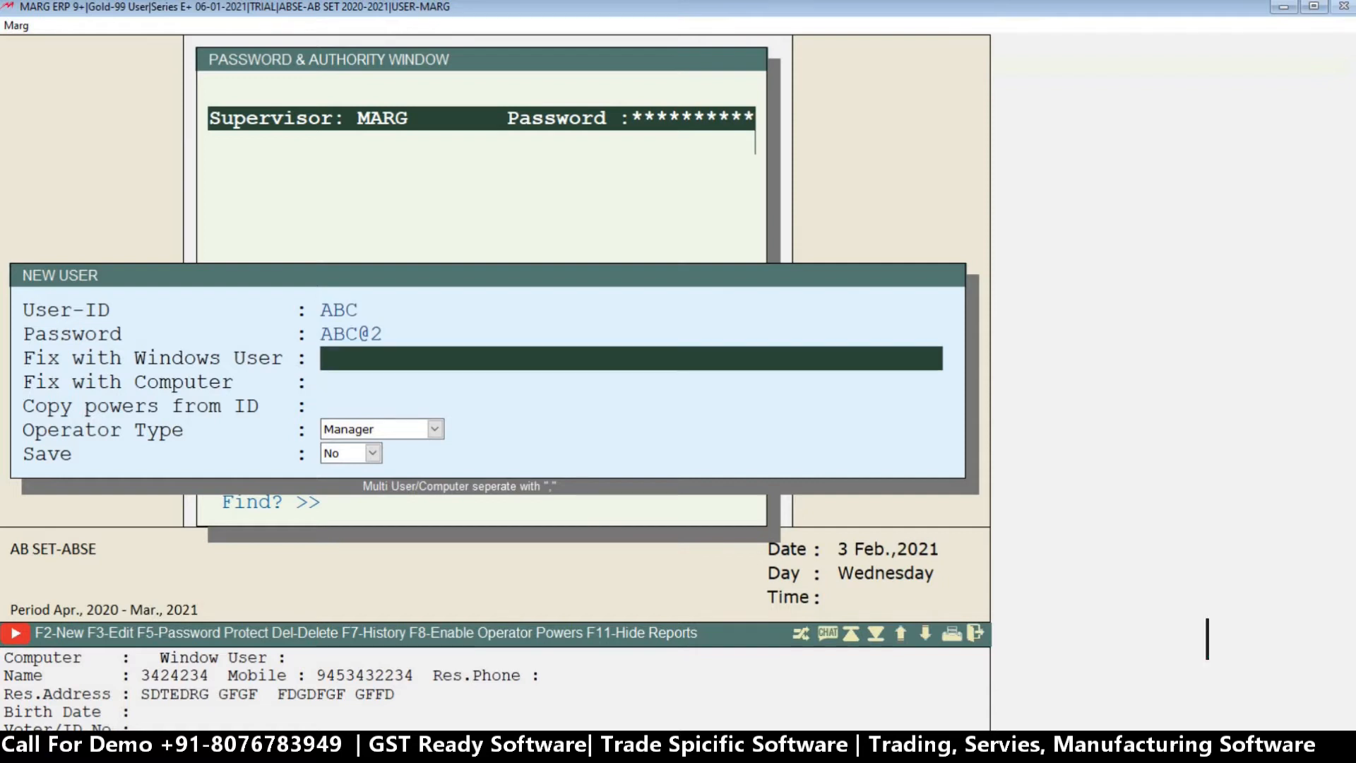
pyautogui.press('Return')
pyautogui.press('Return')
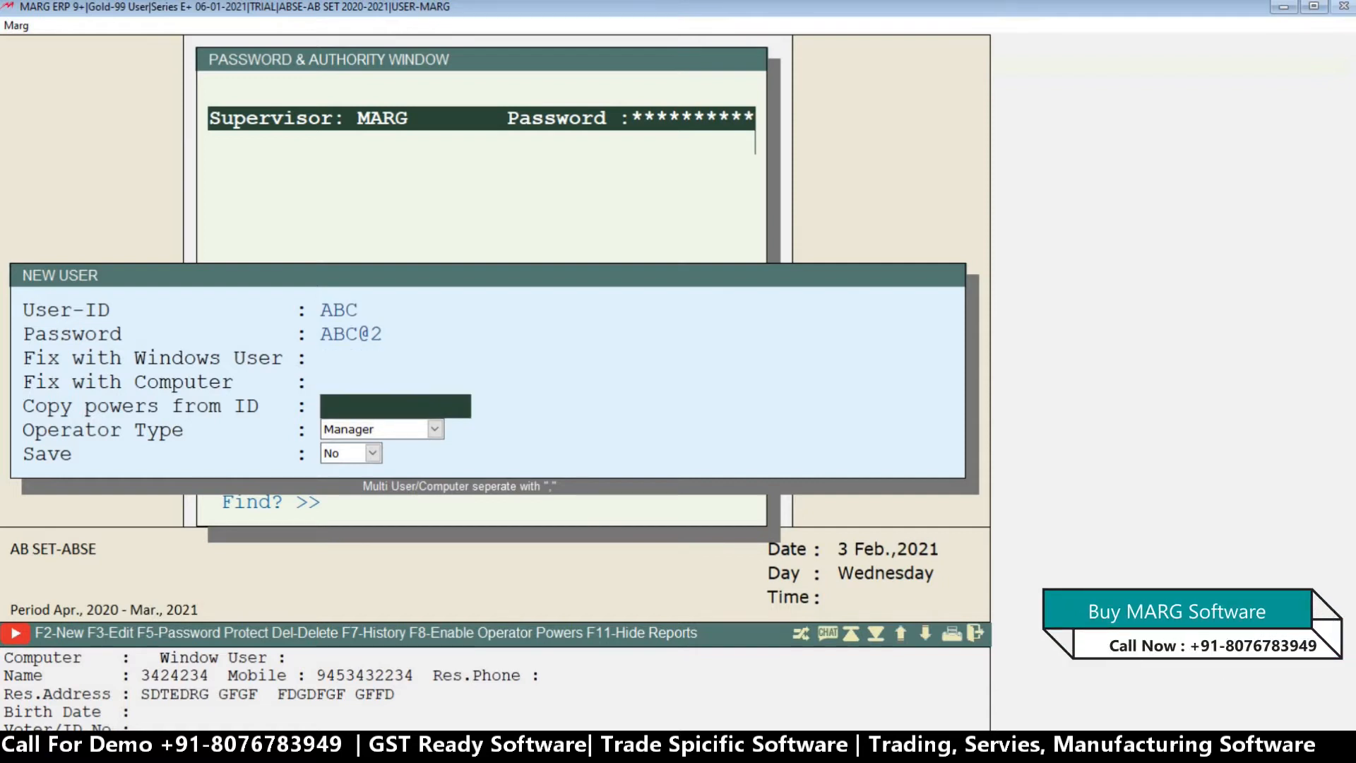
# Enter the supervisor's ID as the source to copy powers from, and clear the entry again.
pyautogui.press('Return')
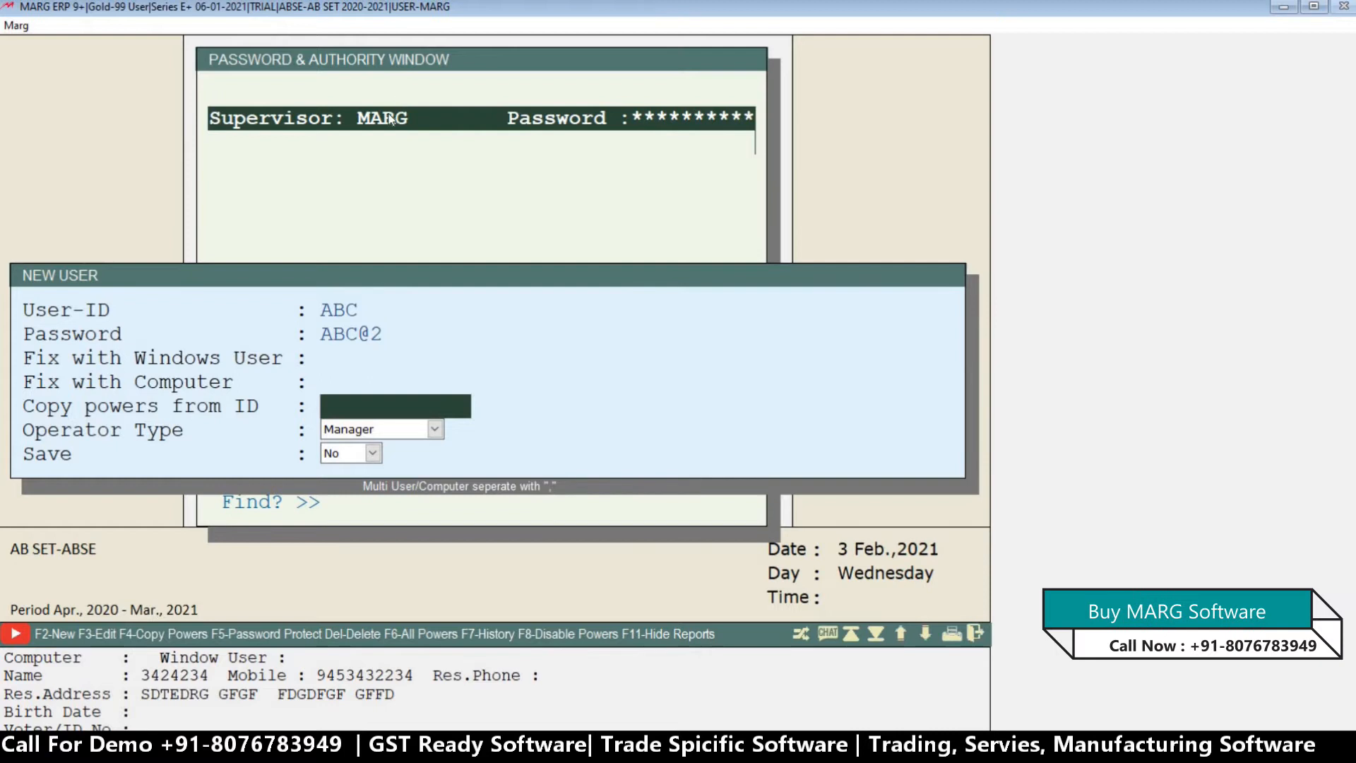
pyautogui.write('MARG')
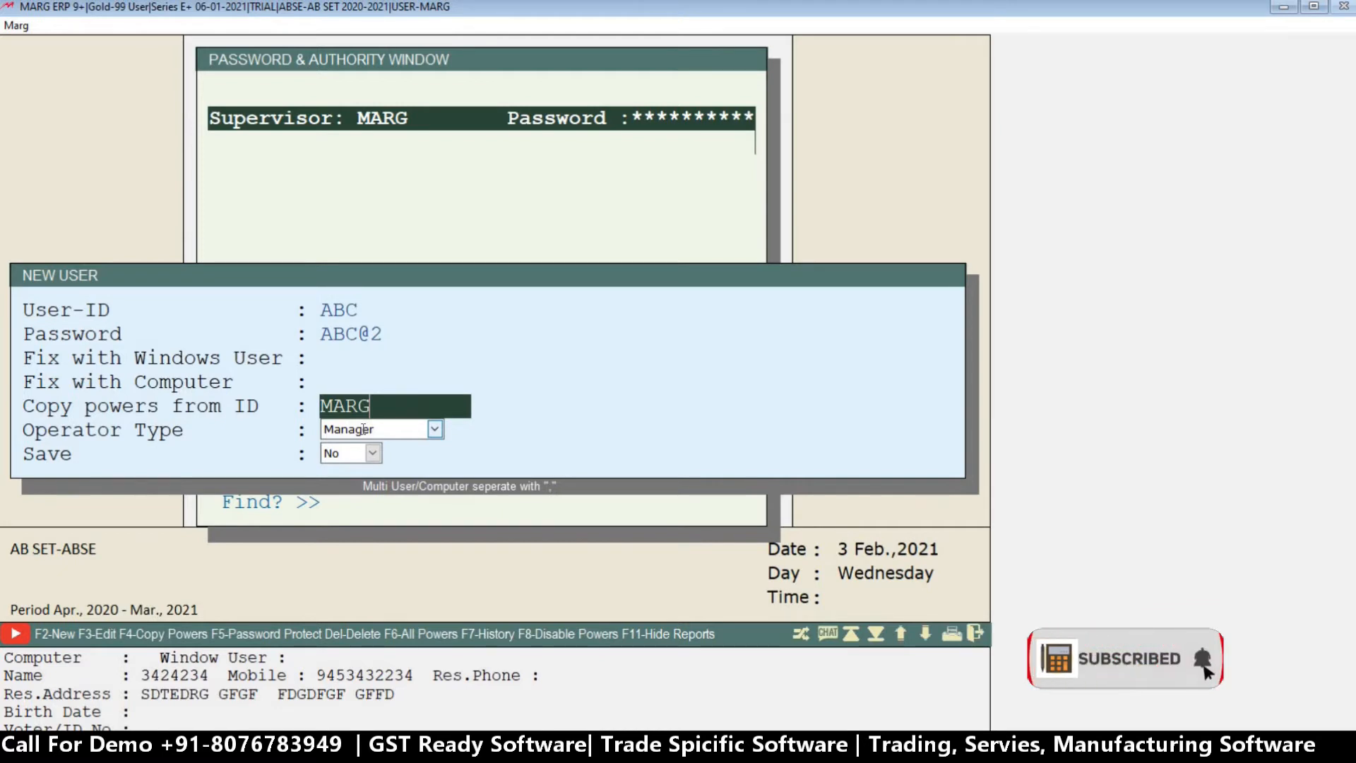
pyautogui.press('BackSpace')
pyautogui.press('BackSpace')
pyautogui.press('BackSpace')
pyautogui.press('BackSpace')
pyautogui.press('Return')
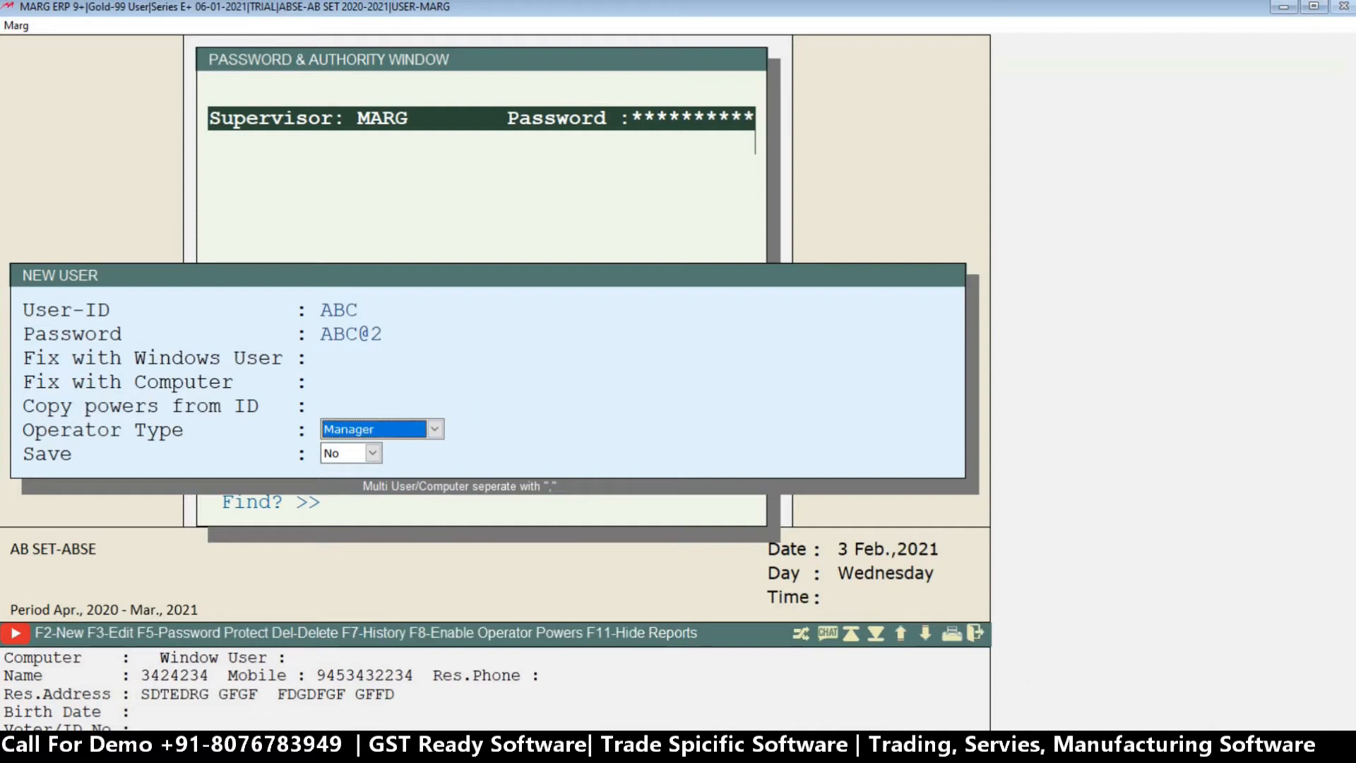
# Set the new user's operator type to Operator and Save to Yes.
pyautogui.press('space')
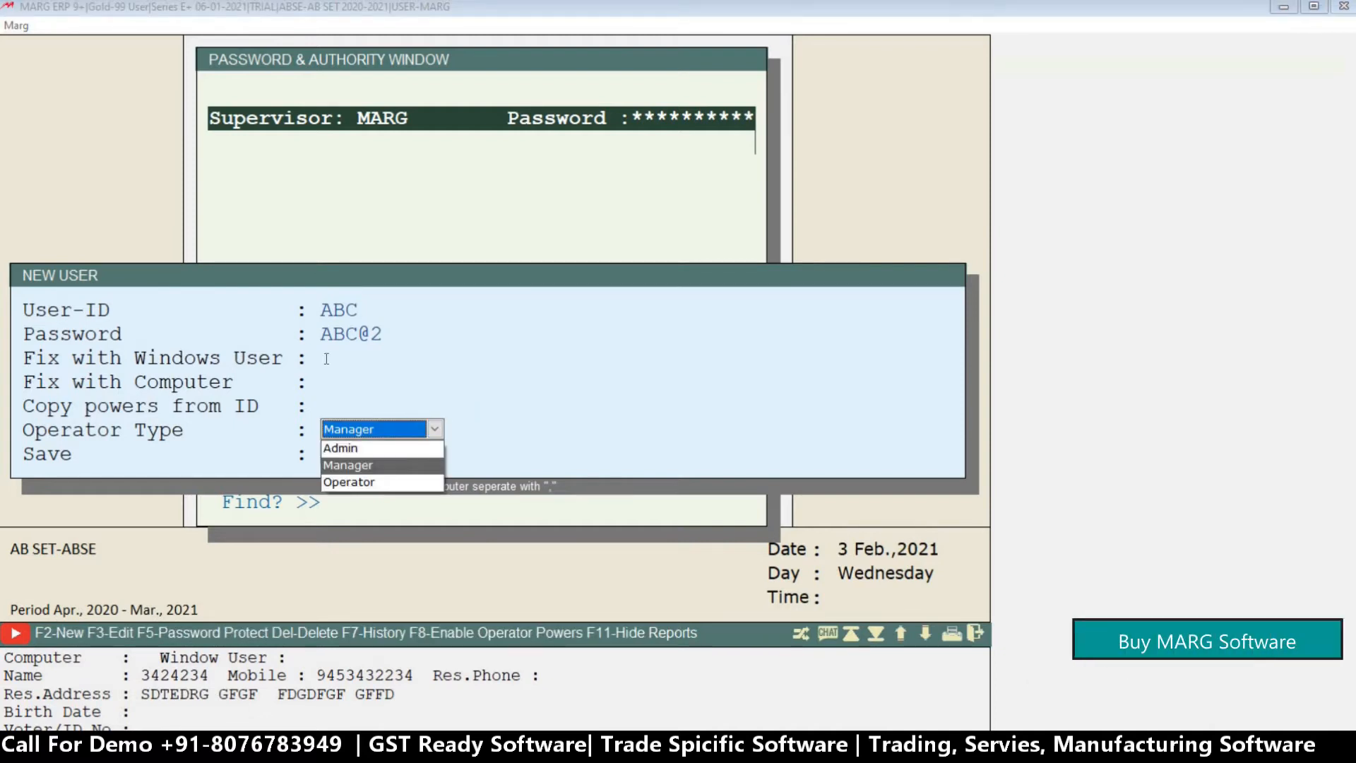
pyautogui.press('Up')
pyautogui.press('Down')
pyautogui.press('Down')
pyautogui.press('Up')
pyautogui.press('Up')
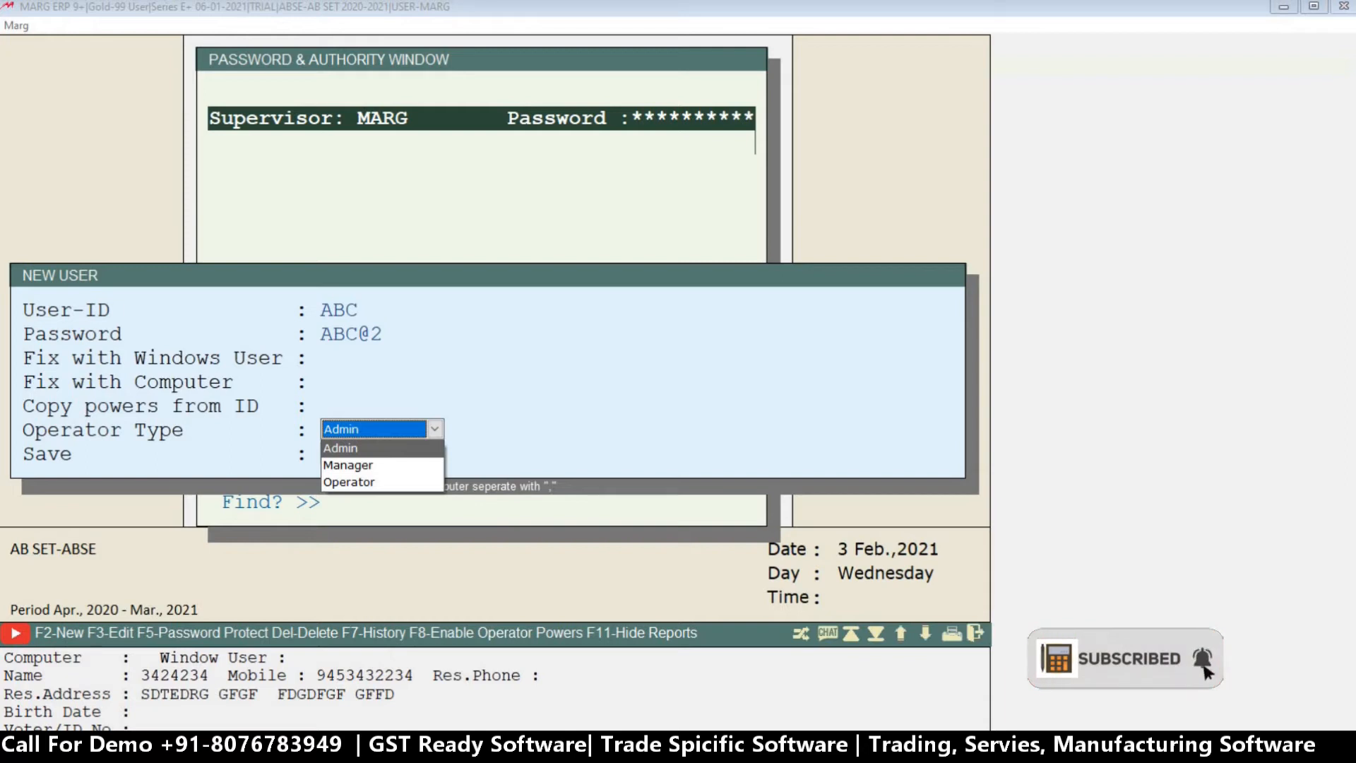
pyautogui.press('Down')
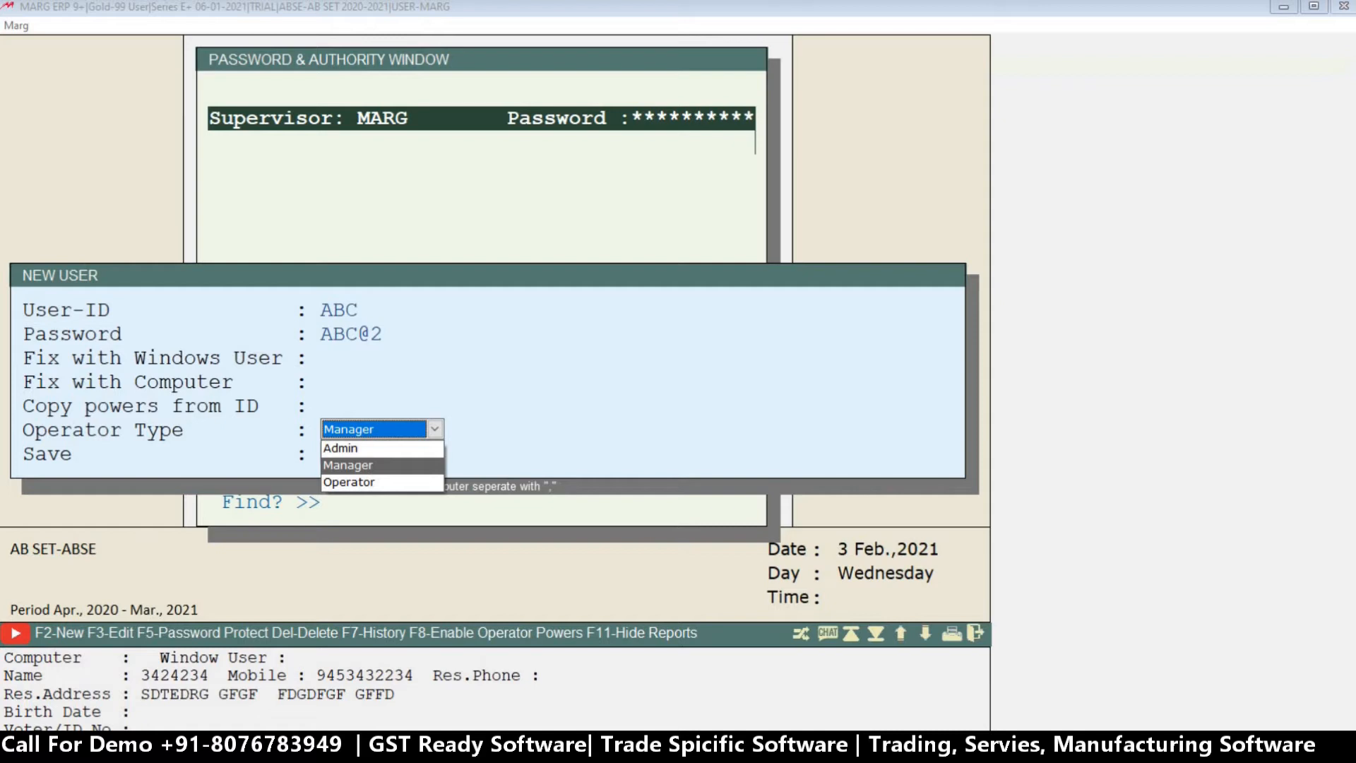
pyautogui.press('Down')
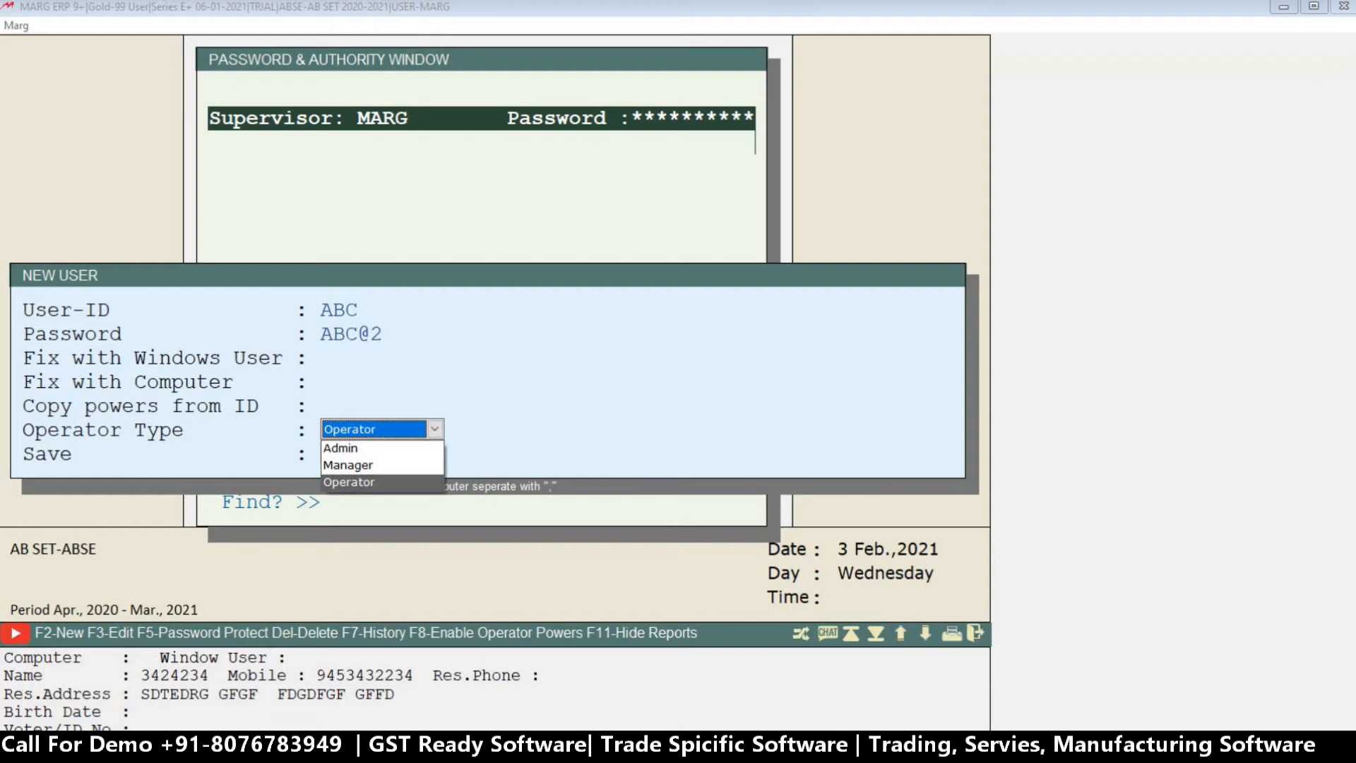
pyautogui.press('Up')
pyautogui.press('Down')
pyautogui.press('Up')
pyautogui.press('Up')
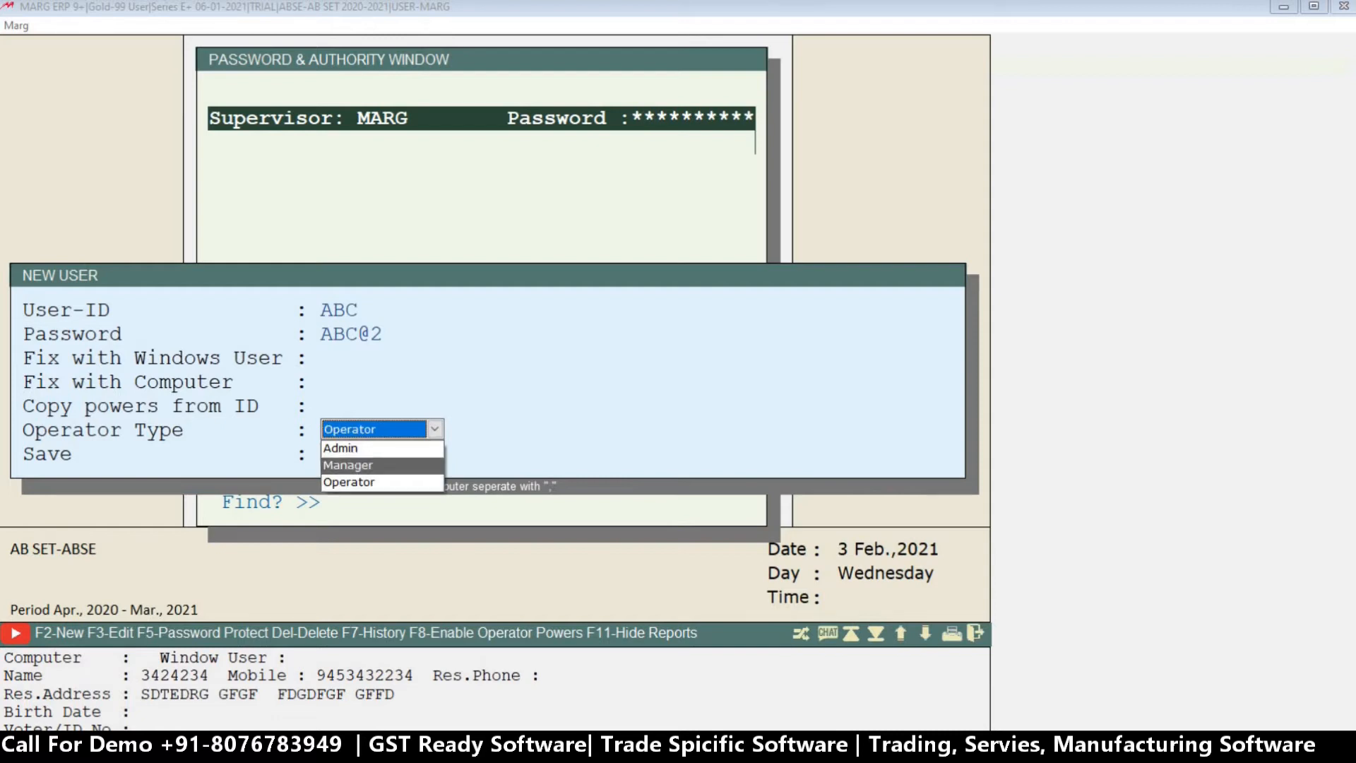
pyautogui.press('Down')
pyautogui.press('Down')
pyautogui.press('Return')
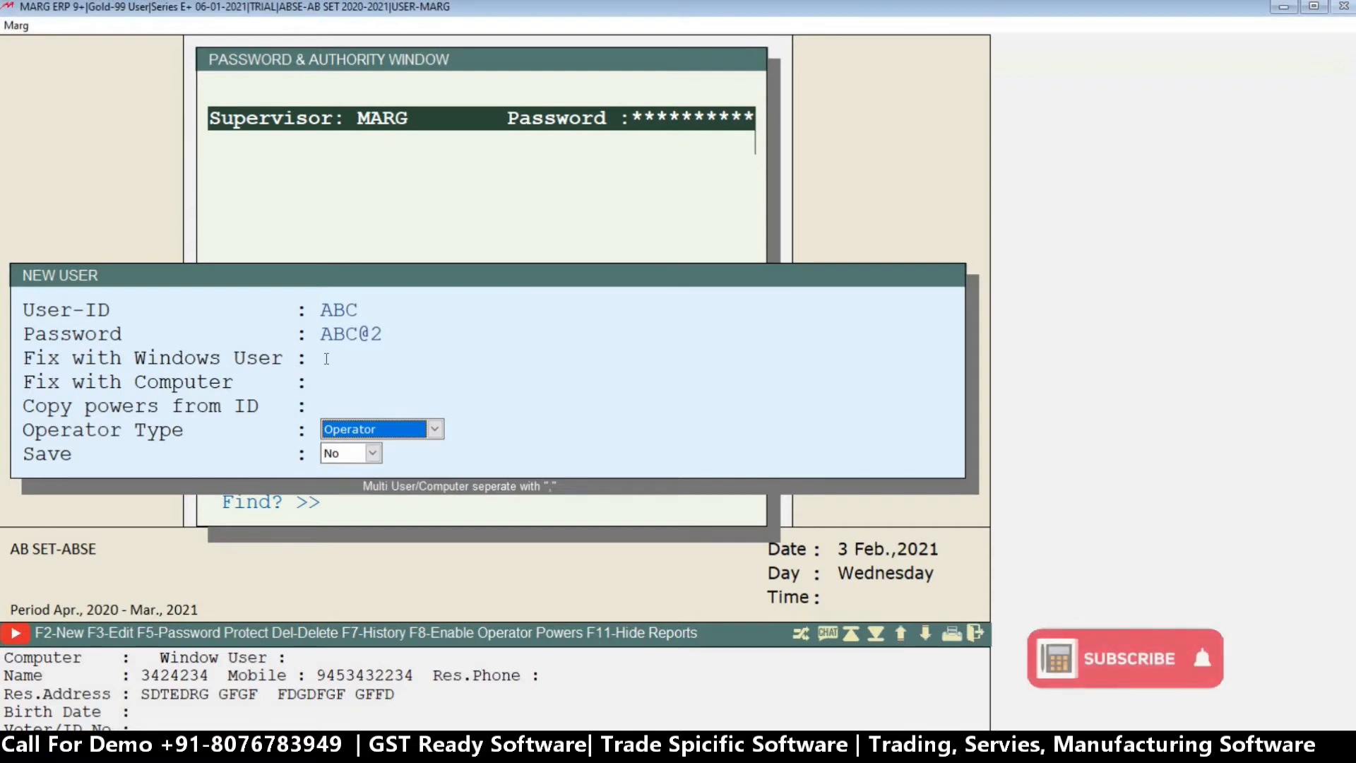
pyautogui.press('y')
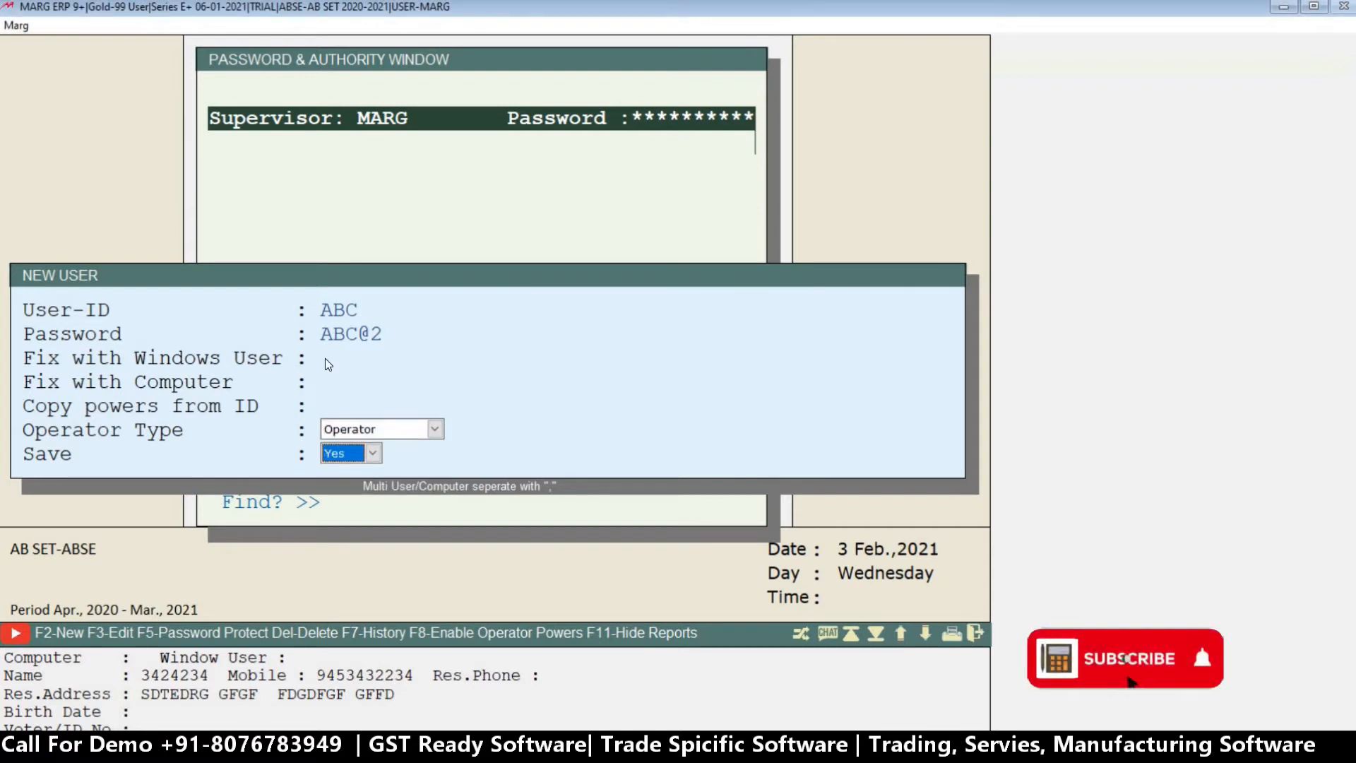
# Save the new user and look over the power categories listed for ABC.
pyautogui.press('Return')
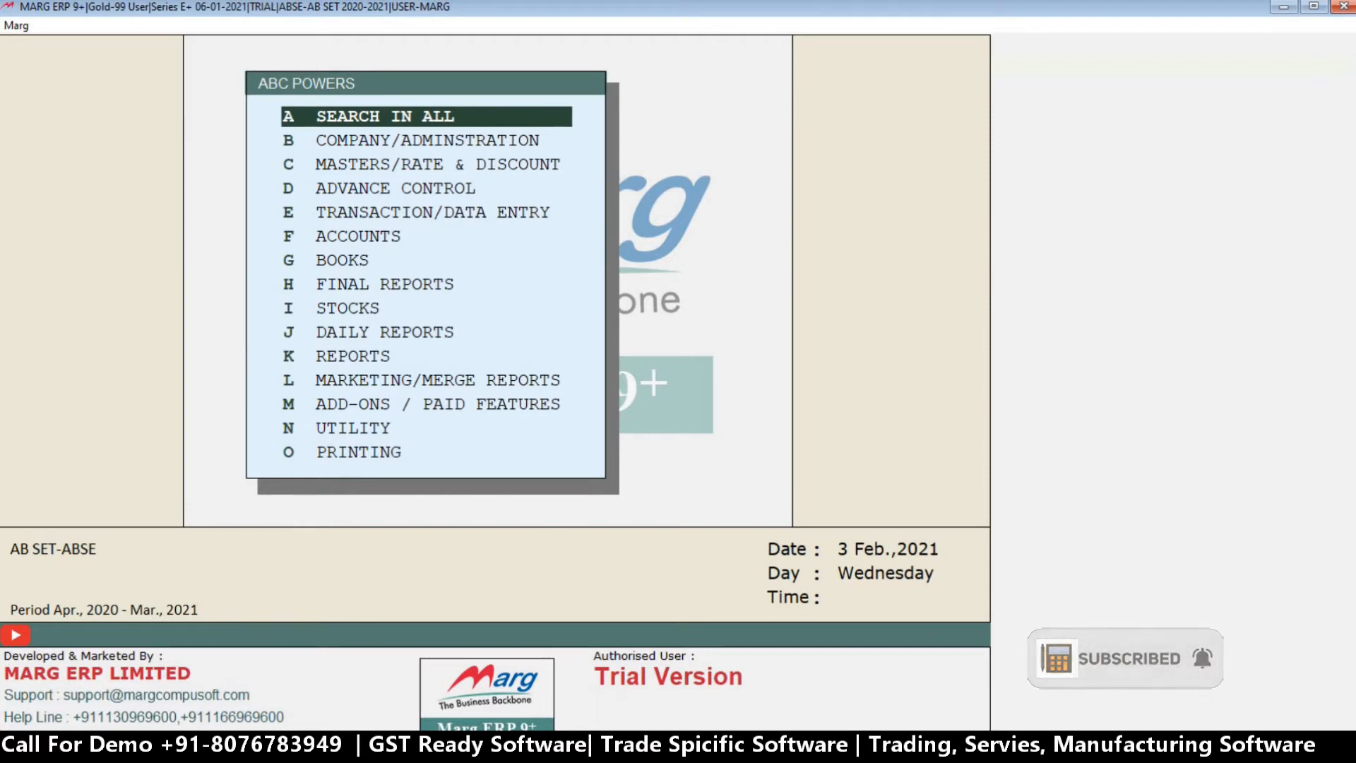
pyautogui.press('Down')
pyautogui.press('Down')
pyautogui.press('Down')
pyautogui.press('Down')
pyautogui.press('Down')
pyautogui.press('Down')
pyautogui.press('Down')
pyautogui.press('Down')
pyautogui.press('Down')
pyautogui.press('Down')
pyautogui.press('Down')
pyautogui.press('Down')
pyautogui.press('Down')
pyautogui.press('Down')
pyautogui.press('Down')
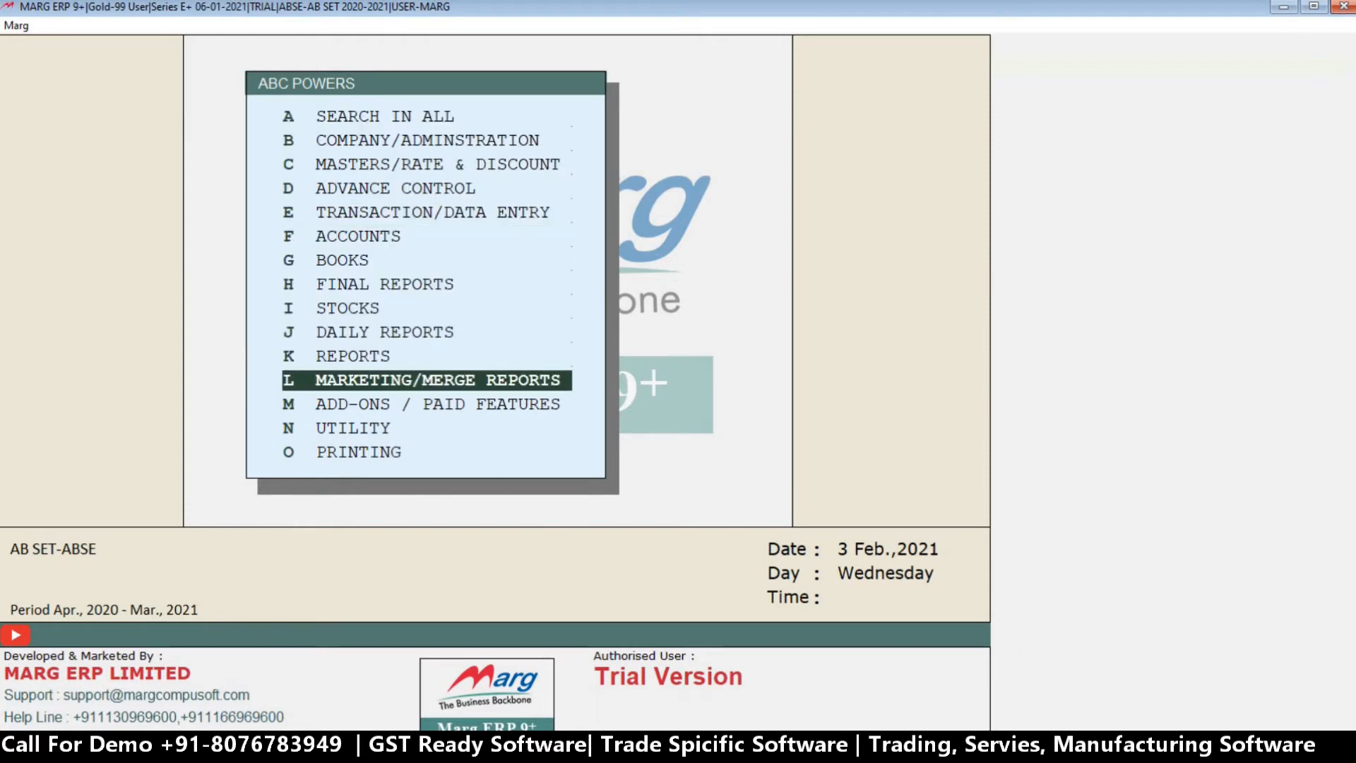
pyautogui.press('Up')
pyautogui.press('Up')
pyautogui.press('Up')
pyautogui.press('Up')
pyautogui.press('Up')
pyautogui.press('Up')
pyautogui.press('Up')
pyautogui.press('Up')
pyautogui.press('Up')
pyautogui.press('Up')
pyautogui.press('Up')
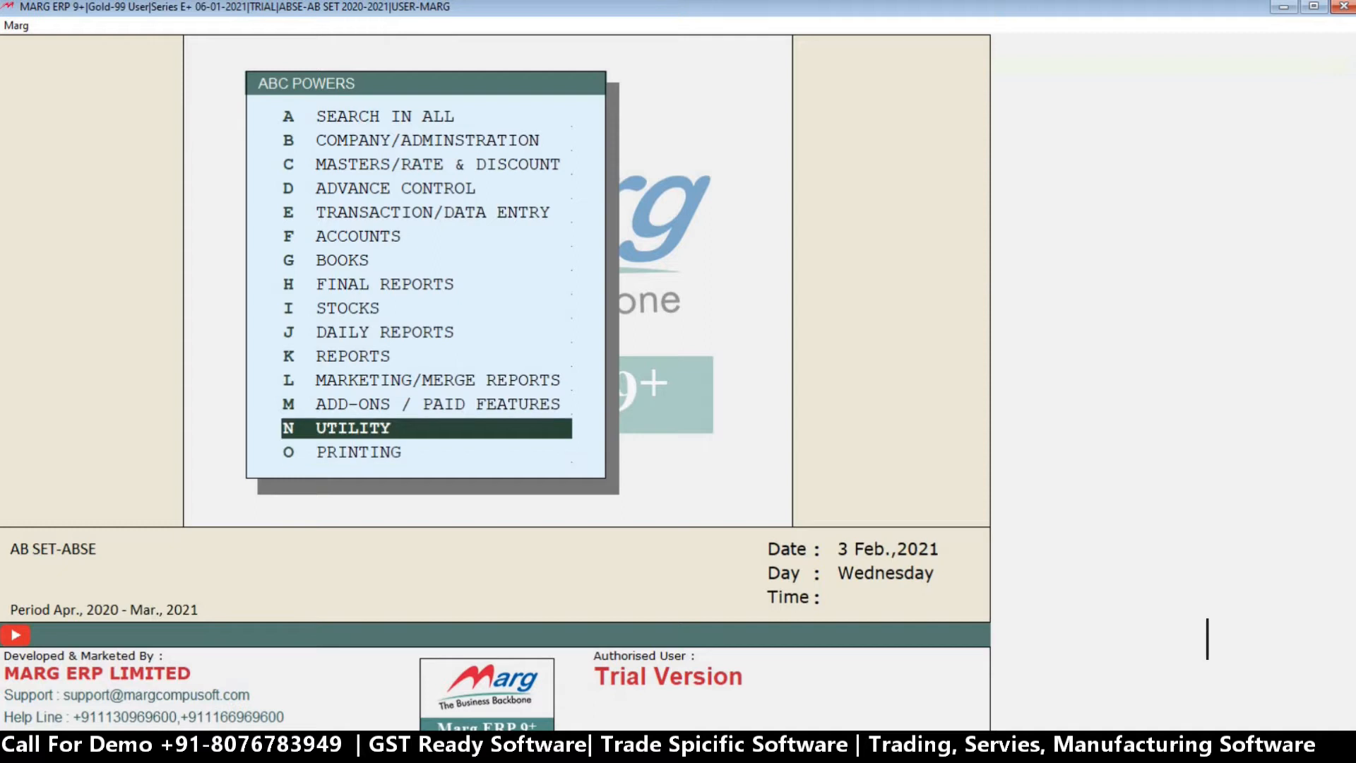
pyautogui.press('Up')
pyautogui.press('Up')
pyautogui.press('Up')
pyautogui.press('Up')
pyautogui.press('Up')
pyautogui.press('Down')
pyautogui.press('Down')
pyautogui.press('Down')
pyautogui.press('Down')
pyautogui.press('Down')
# Open ABC's Books powers without a search filter and set Cost Center Setup to N.
pyautogui.press('Down')
pyautogui.press('Down')
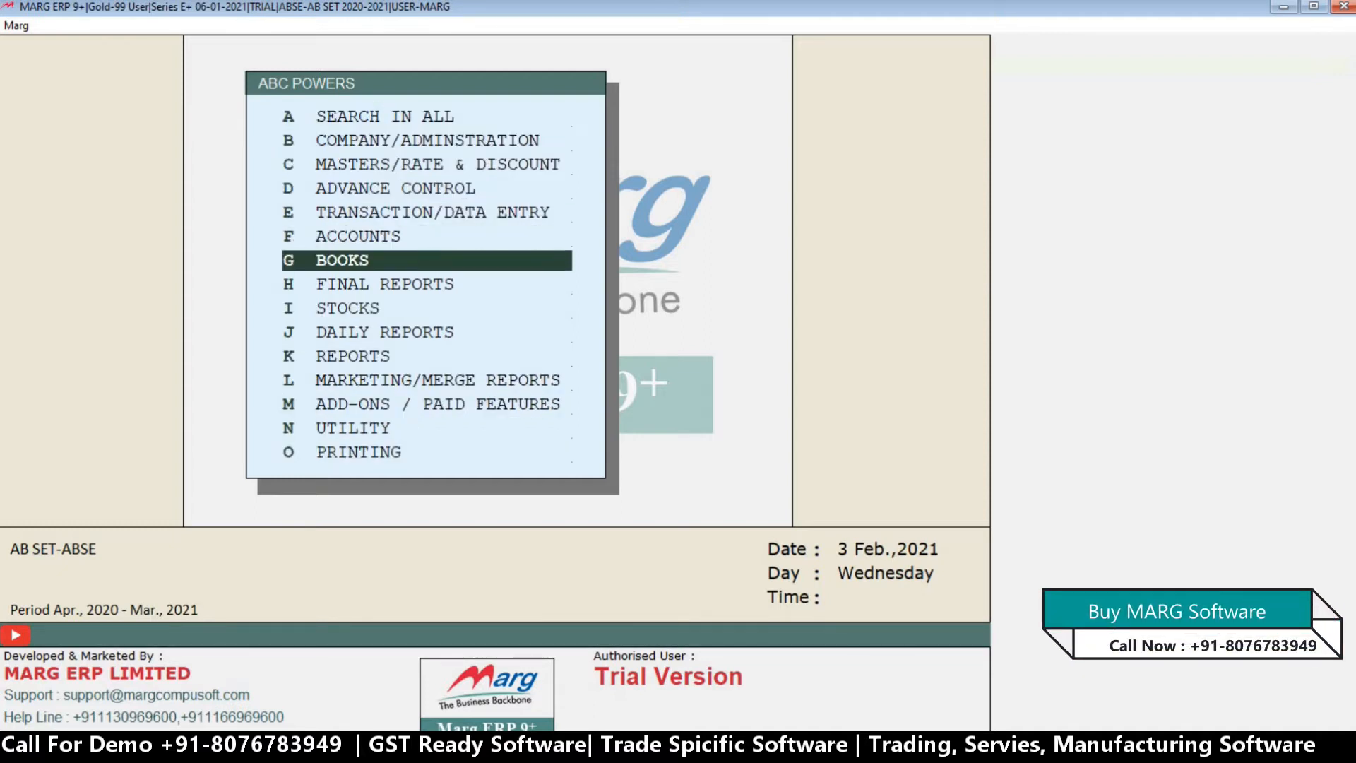
pyautogui.press('Up')
pyautogui.press('Down')
pyautogui.press('Up')
pyautogui.press('Down')
pyautogui.press('Return')
pyautogui.press('Return')
pyautogui.press('Return')
pyautogui.press('Return')
pyautogui.press('Return')
pyautogui.press('Return')
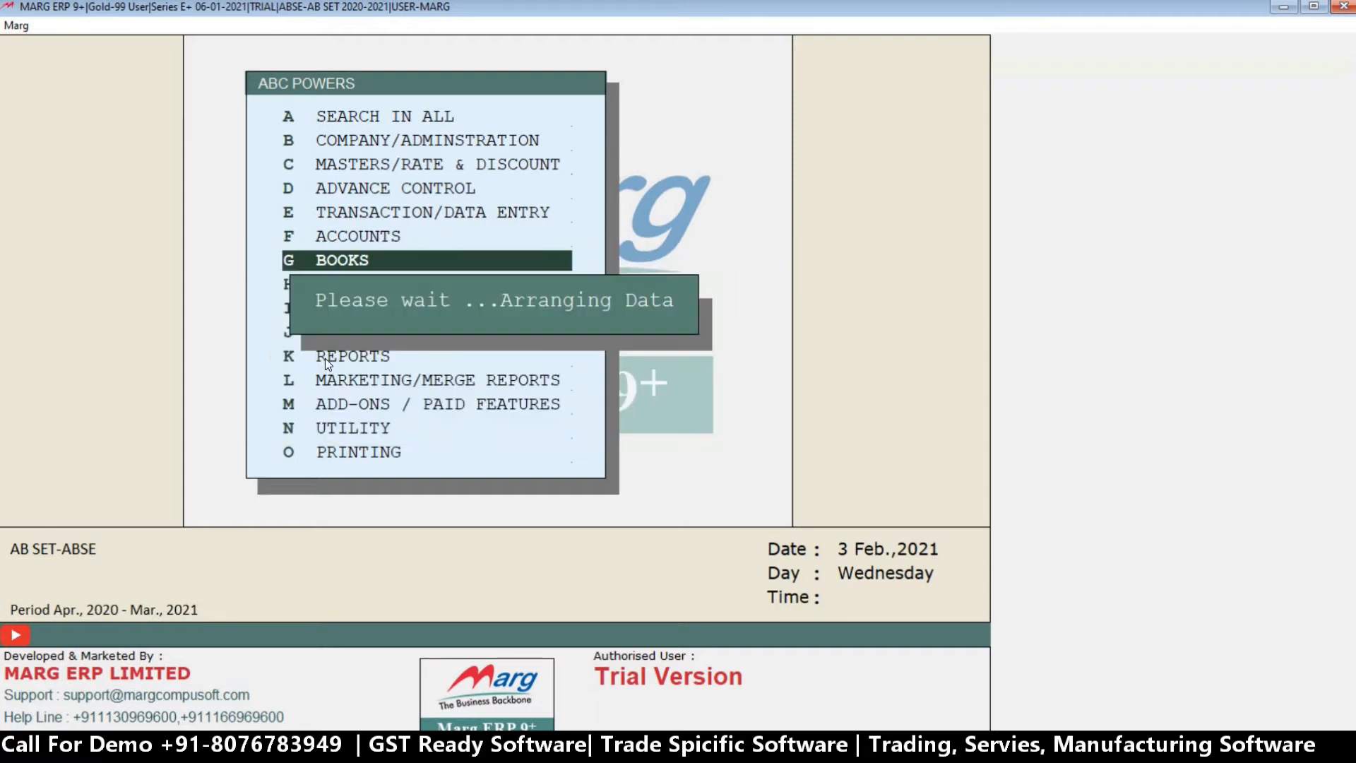
pyautogui.press('Return')
pyautogui.press('Return')
pyautogui.press('Return')
pyautogui.press('Return')
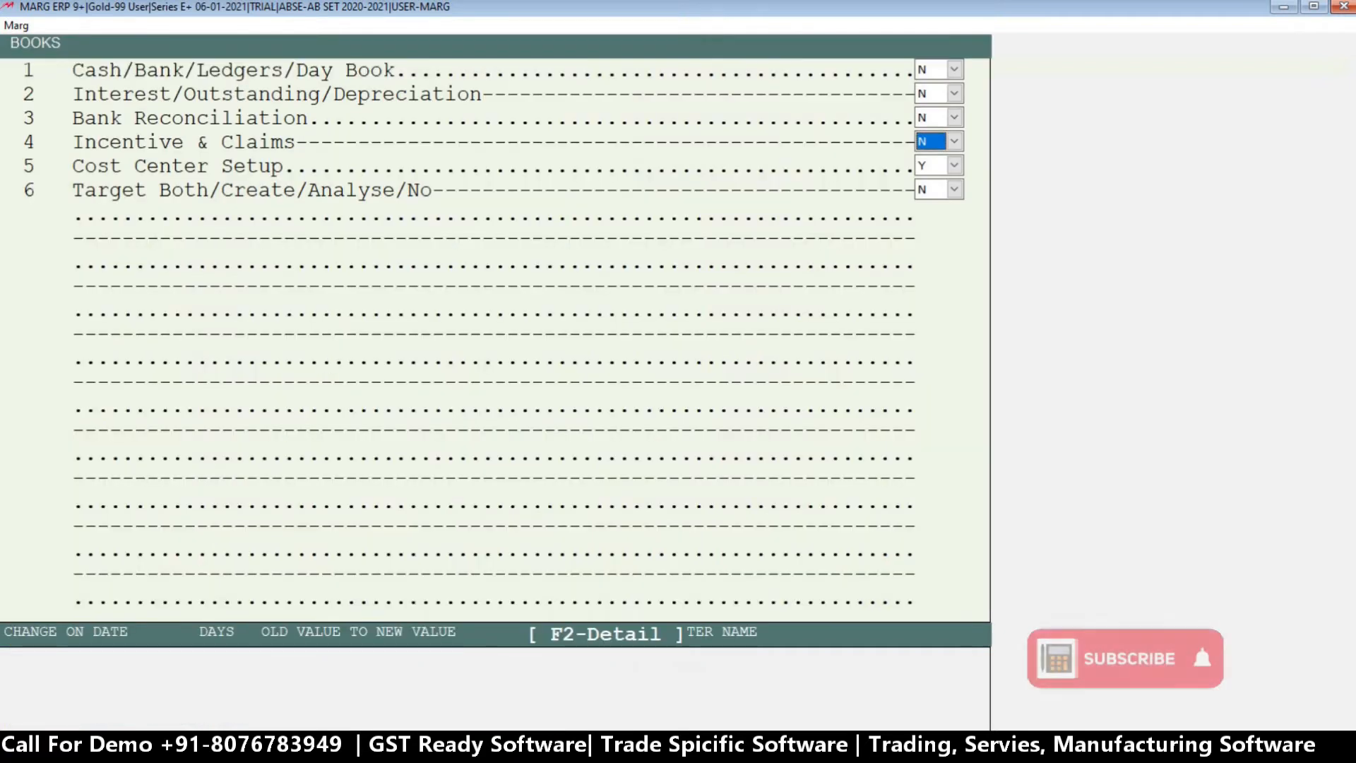
pyautogui.press('n')
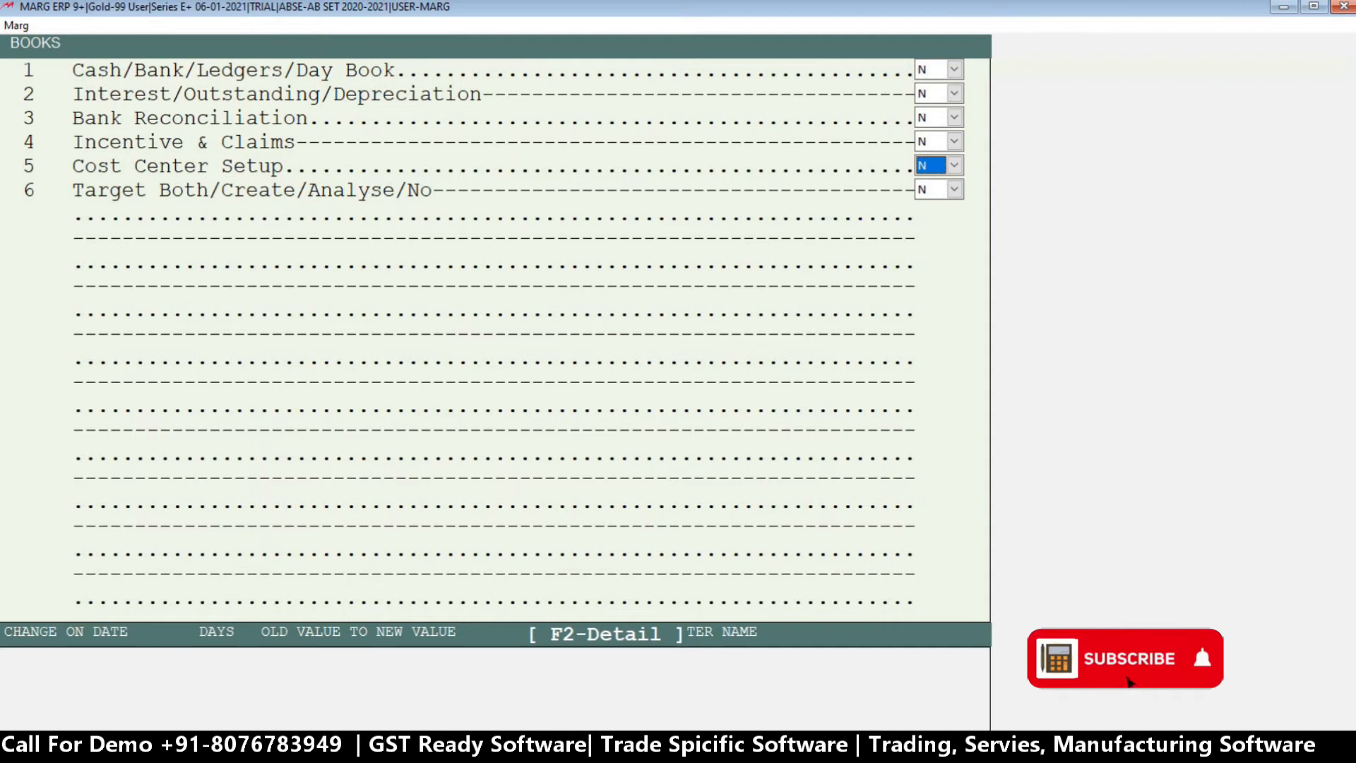
pyautogui.press('Return')
pyautogui.press('Return')
# Open ABC's Final Reports powers with Search In set to Any where and go through the settings.
pyautogui.press('Down')
pyautogui.press('Down')
pyautogui.press('Down')
pyautogui.press('Down')
pyautogui.press('Down')
pyautogui.press('Down')
pyautogui.press('Down')
pyautogui.press('Down')
pyautogui.press('Up')
pyautogui.press('Return')
pyautogui.press('Return')
pyautogui.press('Return')
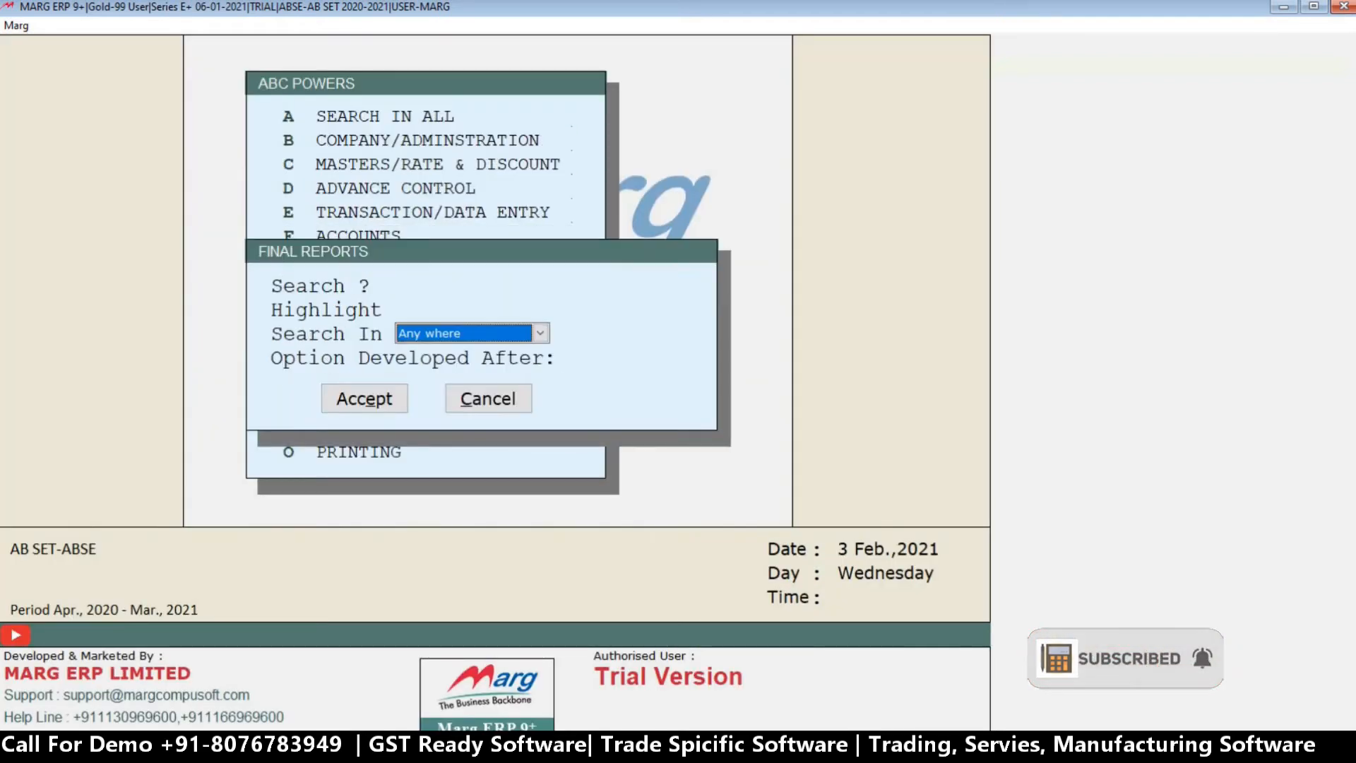
pyautogui.press('Return')
pyautogui.press('Return')
pyautogui.press('Return')
pyautogui.press('Return')
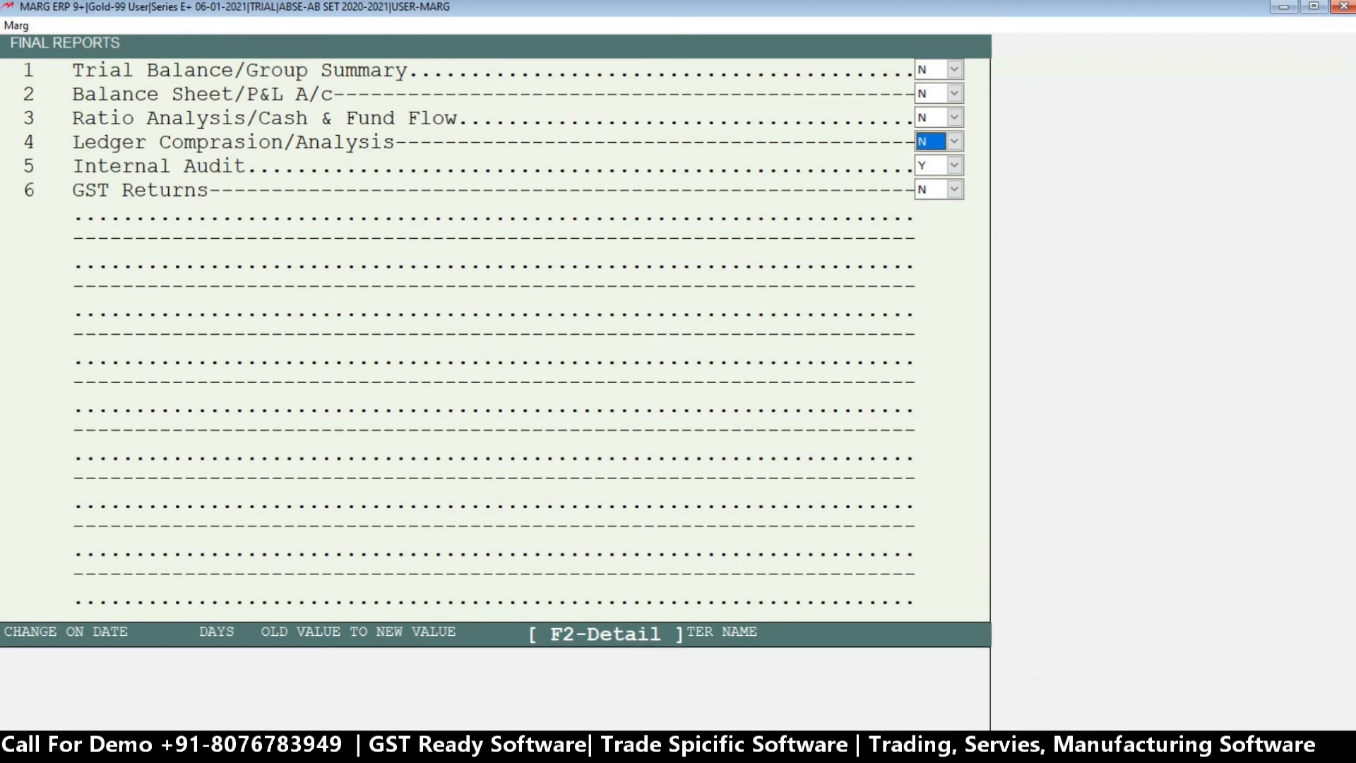
pyautogui.press('Return')
pyautogui.press('Return')
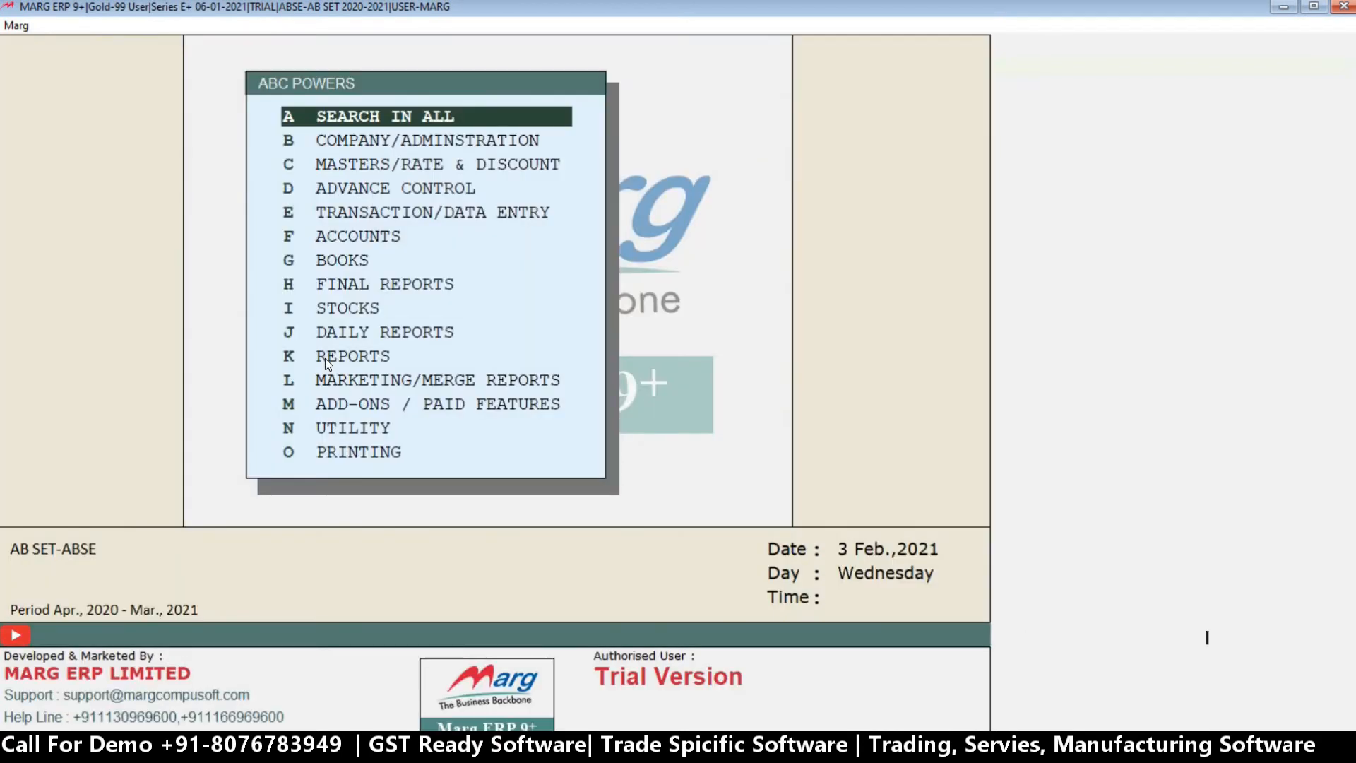
# Check ABC's Daily Reports power and return to the power categories.
pyautogui.press('Down')
pyautogui.press('Down')
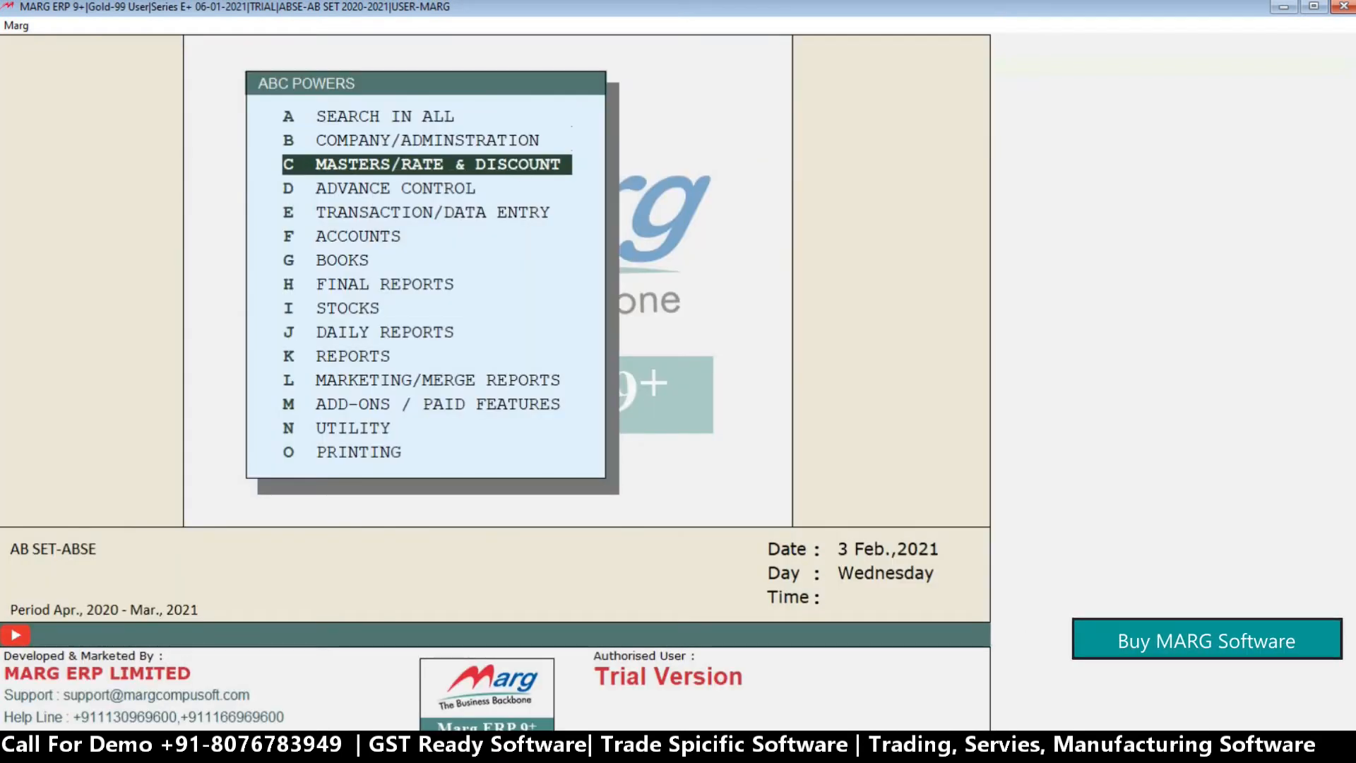
pyautogui.press('Down')
pyautogui.press('Down')
pyautogui.press('Down')
pyautogui.press('Down')
pyautogui.press('Down')
pyautogui.press('Down')
pyautogui.press('Down')
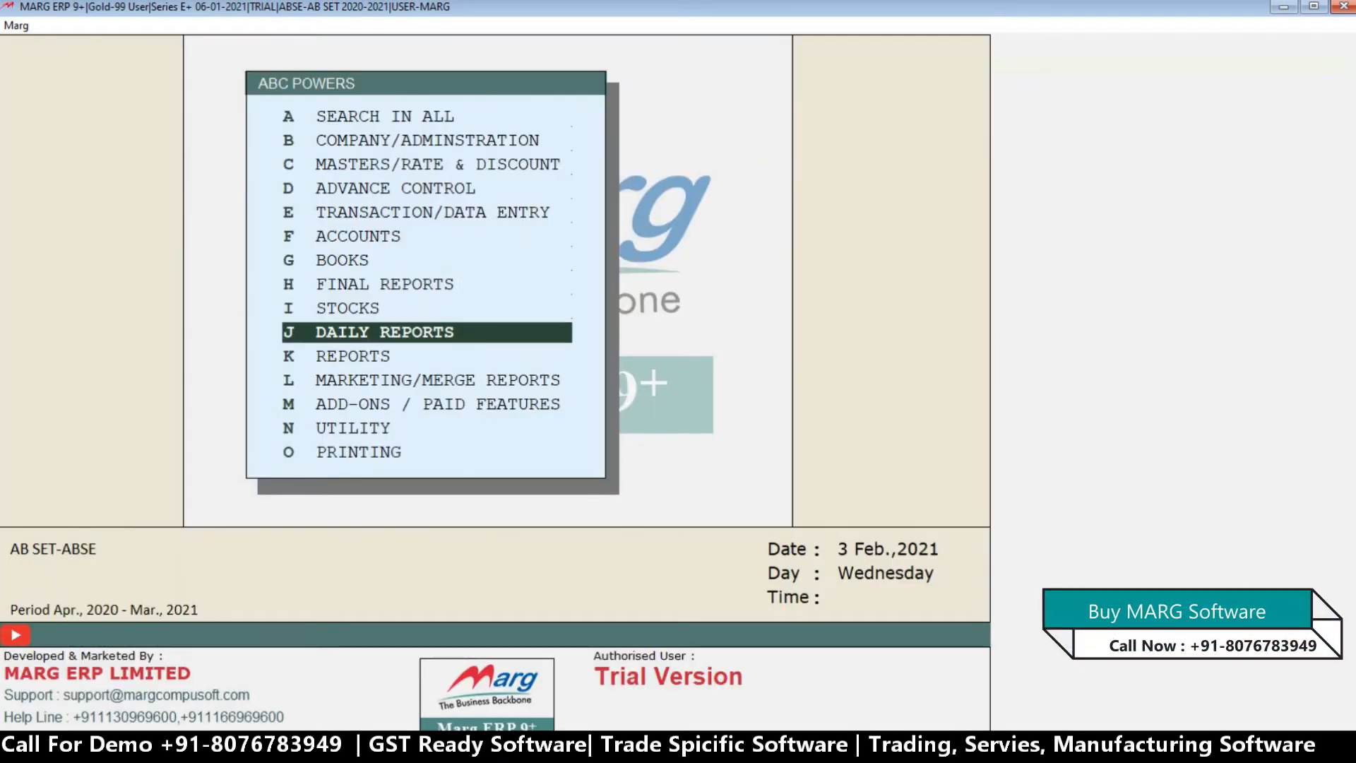
pyautogui.press('Return')
pyautogui.press('Return')
pyautogui.press('Return')
pyautogui.press('Return')
pyautogui.press('Return')
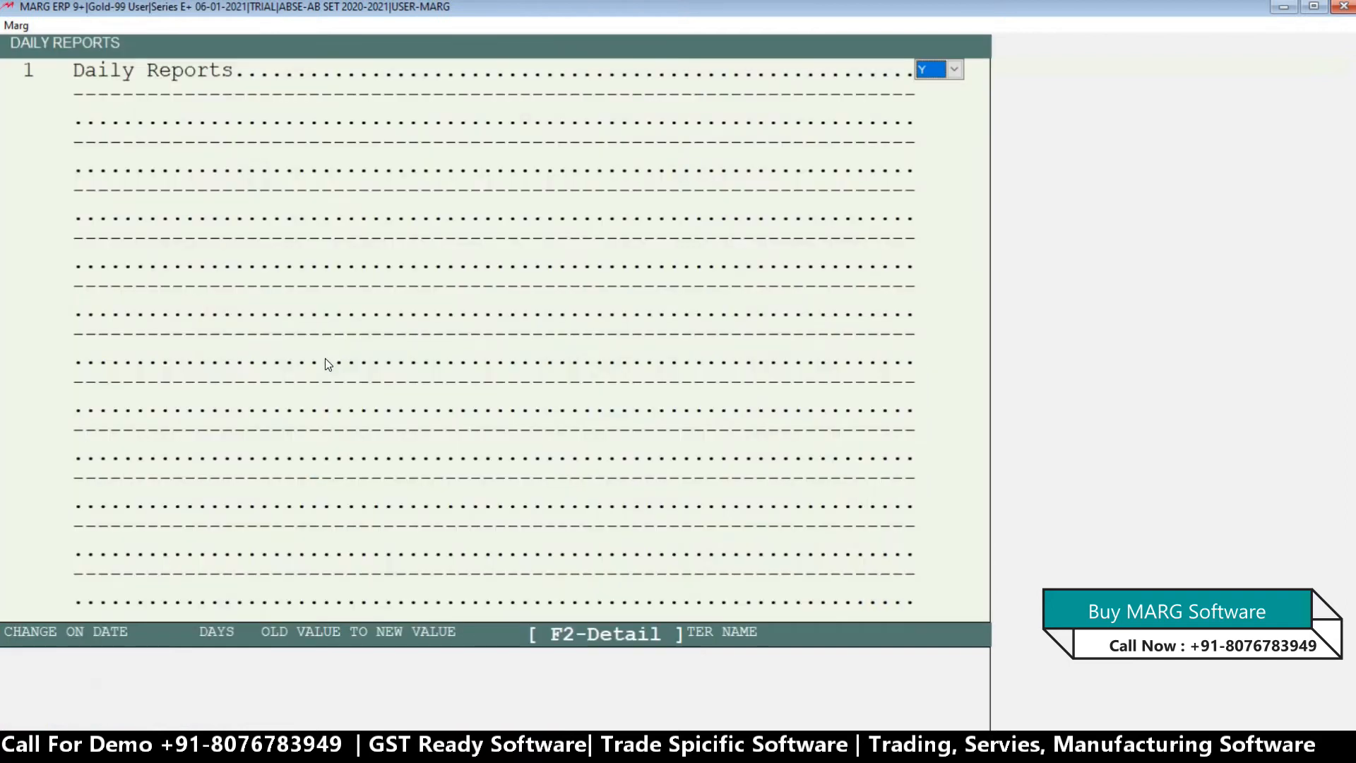
pyautogui.press('Escape')
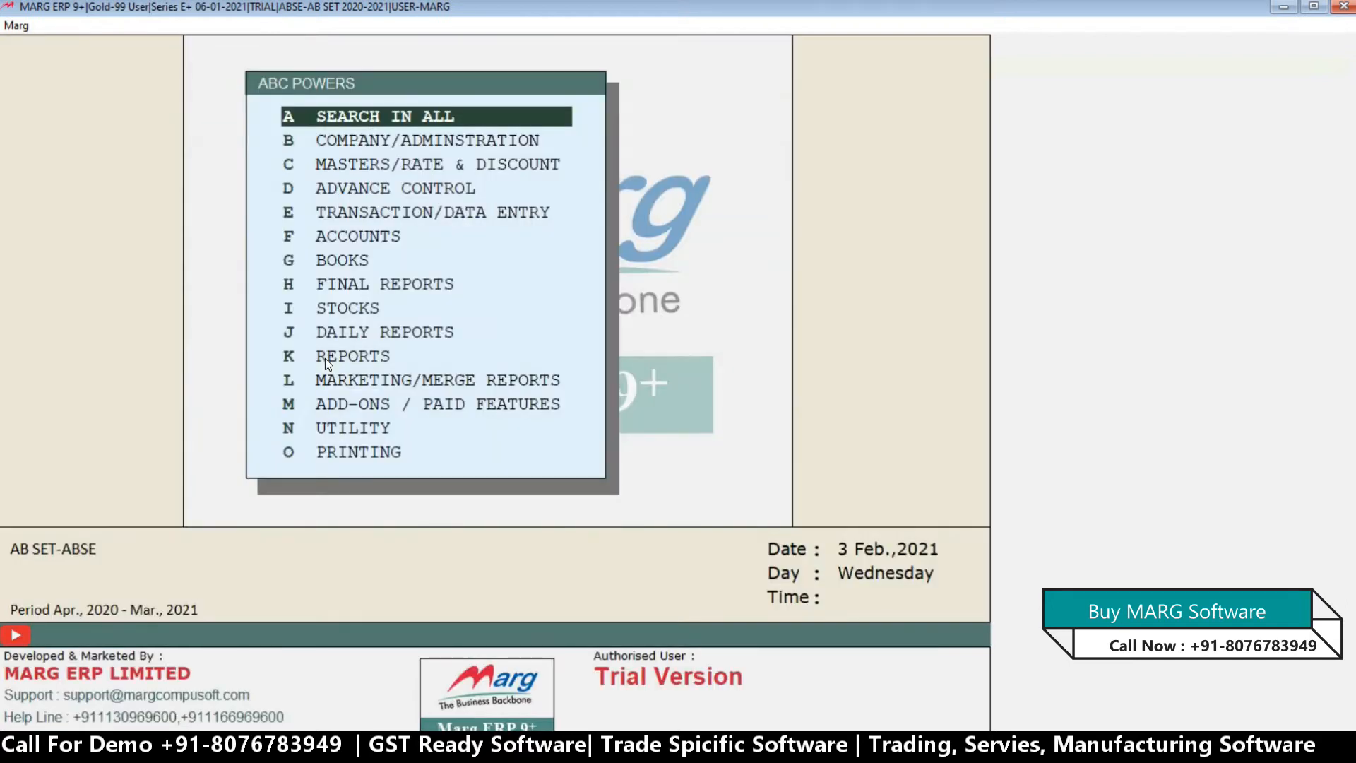
# Go through ABC's Reports powers, including operator type and report view format, and return to the power categories.
pyautogui.press('Down')
pyautogui.press('Down')
pyautogui.press('Down')
pyautogui.press('Down')
pyautogui.press('Down')
pyautogui.press('Down')
pyautogui.press('Down')
pyautogui.press('Down')
pyautogui.press('Down')
pyautogui.press('Down')
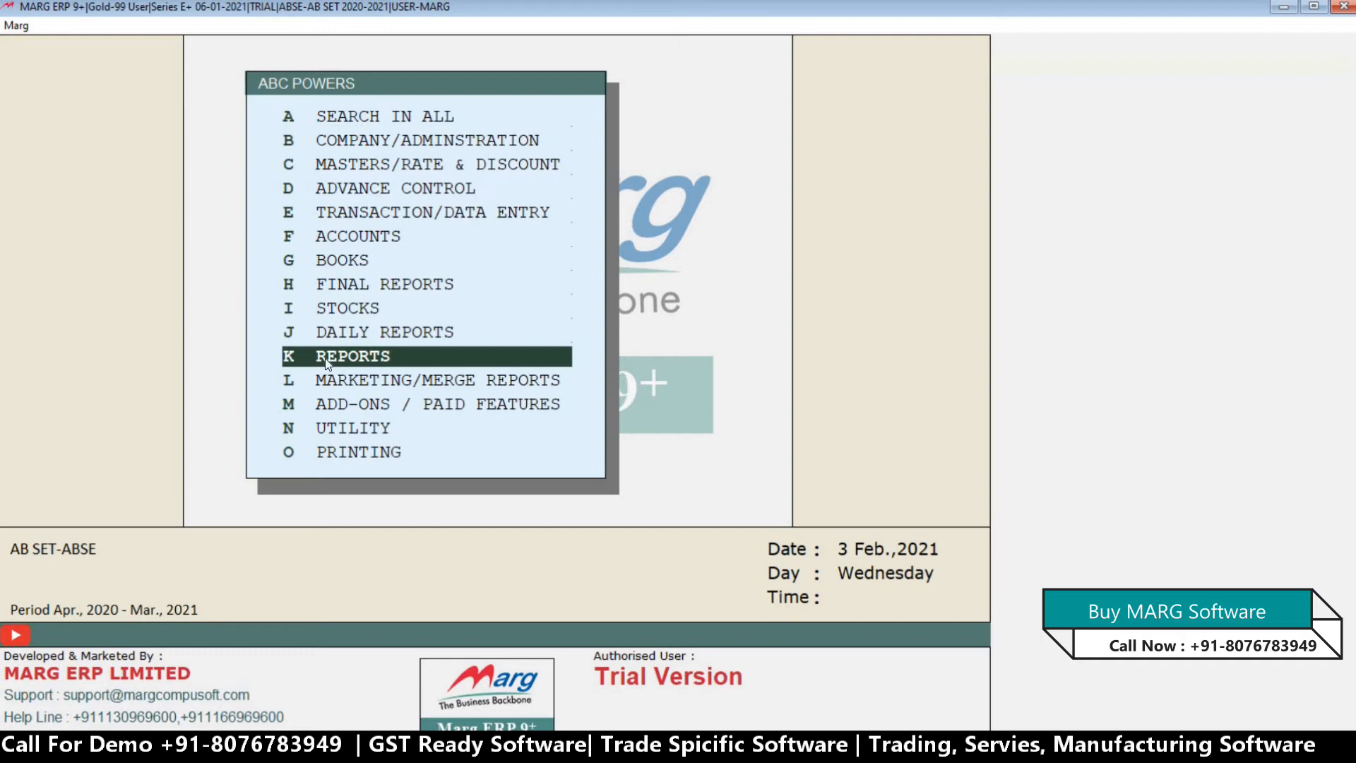
pyautogui.press('Return')
pyautogui.press('Return')
pyautogui.press('Return')
pyautogui.press('Return')
pyautogui.press('Return')
pyautogui.press('Return')
pyautogui.press('Return')
pyautogui.press('Return')
pyautogui.press('Return')
pyautogui.press('Return')
pyautogui.press('Return')
pyautogui.press('Return')
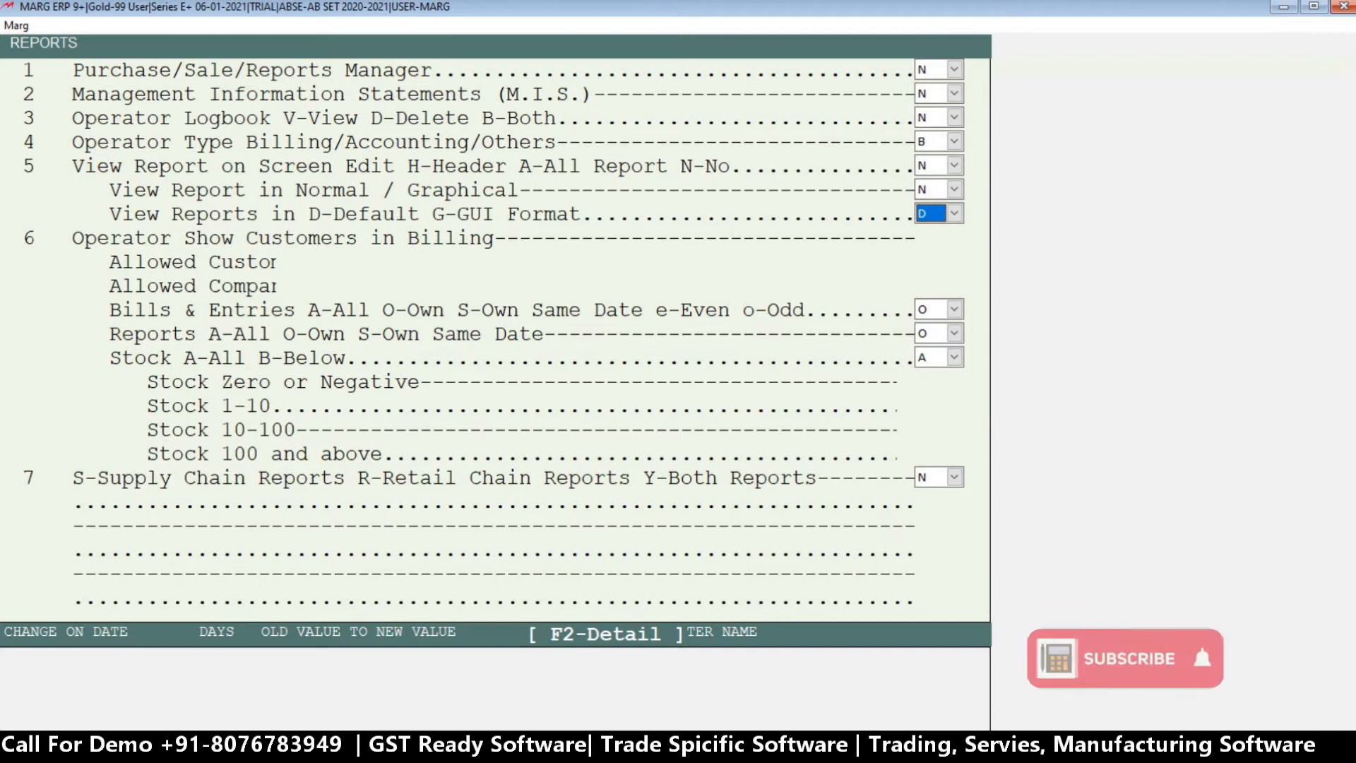
pyautogui.press('Escape')
# Leave the ABC powers and user administration and return to the main screen.
pyautogui.press('Down')
pyautogui.press('Down')
pyautogui.press('Down')
pyautogui.press('Down')
pyautogui.press('Down')
pyautogui.press('Down')
pyautogui.press('Down')
pyautogui.press('Down')
pyautogui.press('Down')
pyautogui.press('Down')
pyautogui.press('Down')
pyautogui.press('Down')
pyautogui.press('Down')
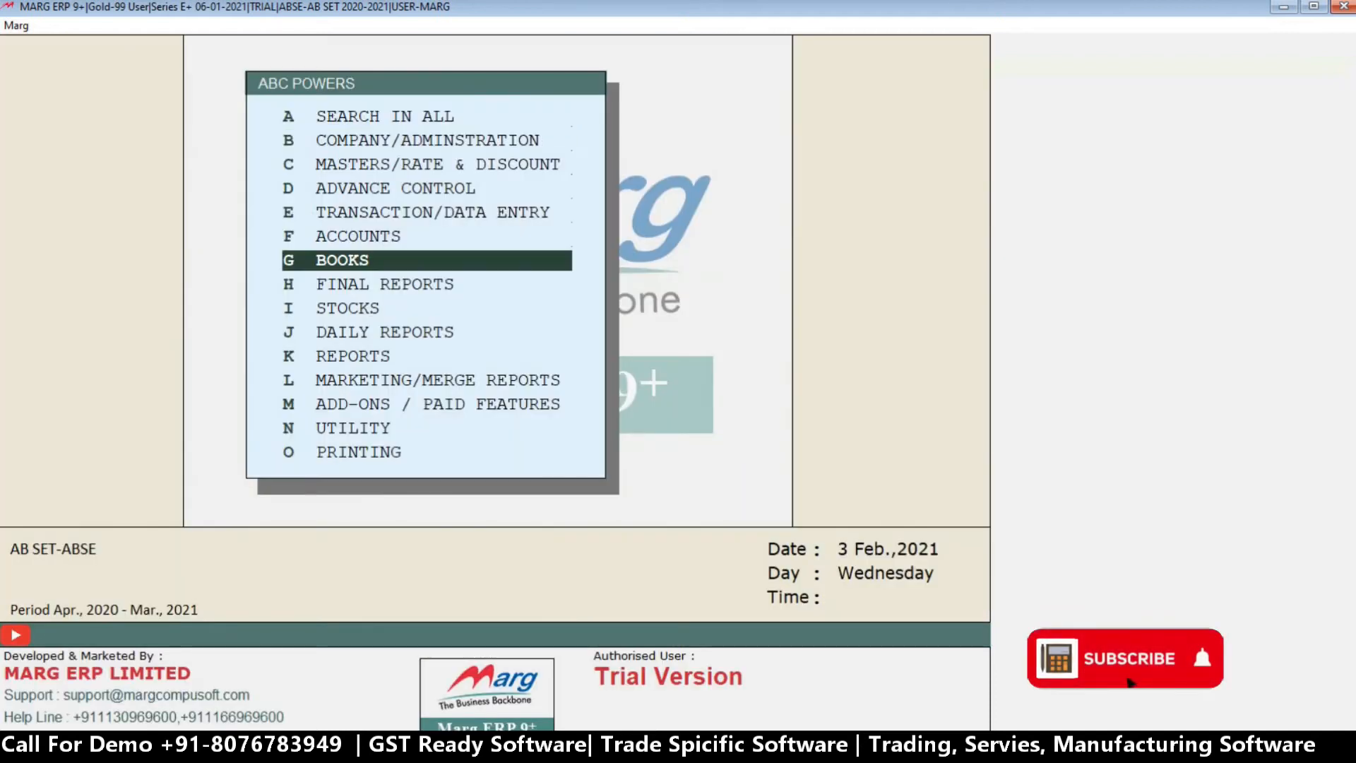
pyautogui.press('Up')
pyautogui.press('Up')
pyautogui.press('Up')
pyautogui.press('Up')
pyautogui.press('Up')
pyautogui.press('Up')
pyautogui.press('Up')
pyautogui.press('Up')
pyautogui.press('Up')
pyautogui.press('Up')
pyautogui.press('Up')
pyautogui.press('Up')
pyautogui.press('Up')
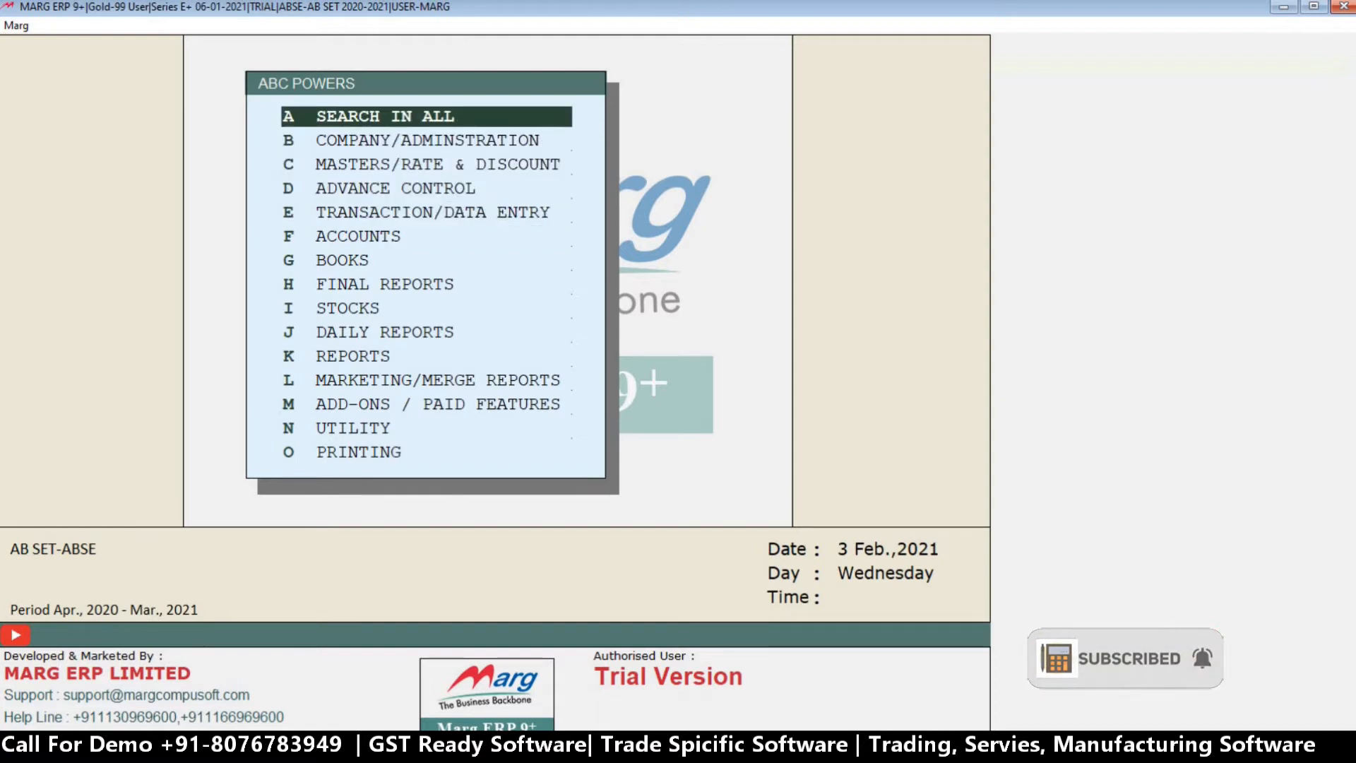
pyautogui.press('Escape')
pyautogui.press('Right')
pyautogui.press('Return')
pyautogui.press('Escape')
pyautogui.press('Right')
pyautogui.press('Return')
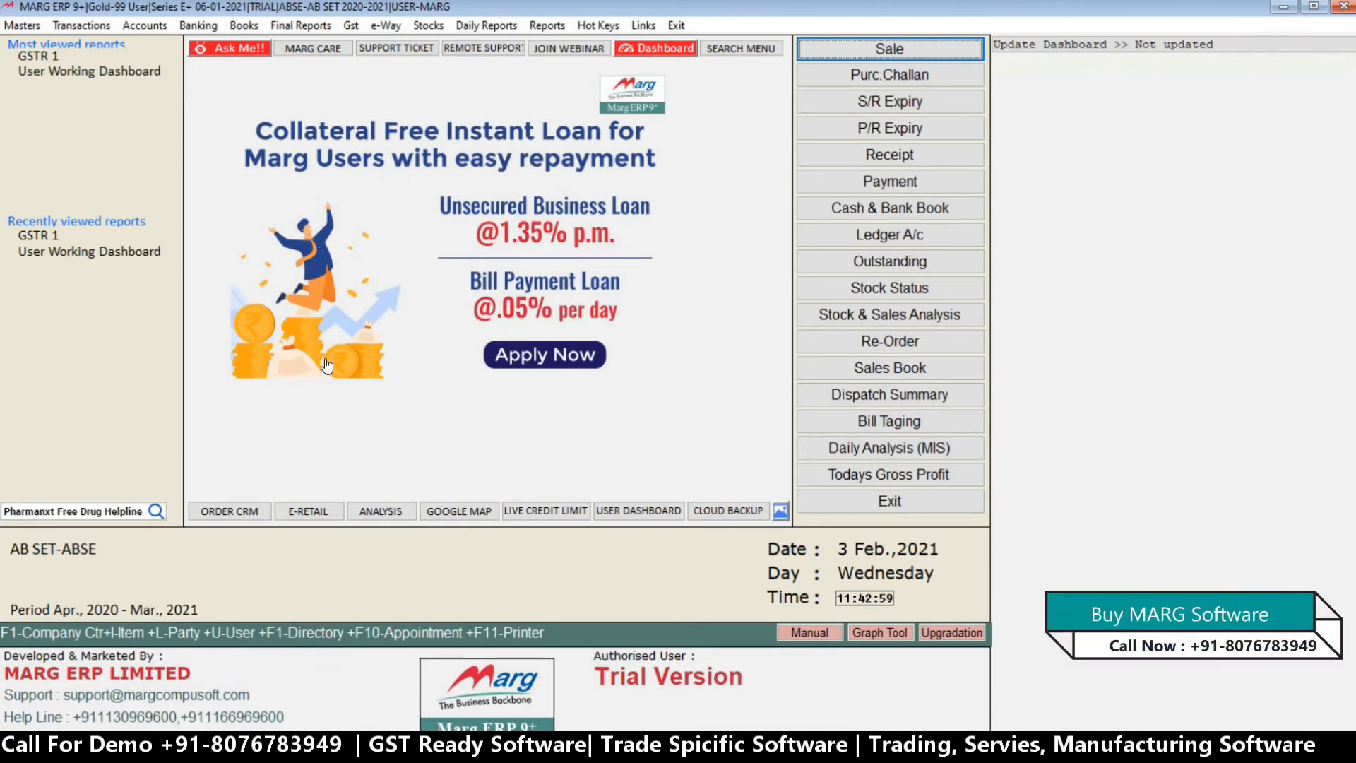
# Change the active user to ABC by entering its user ID and password, and continue to the main screen.
pyautogui.hotkey('ctrl', 'u')
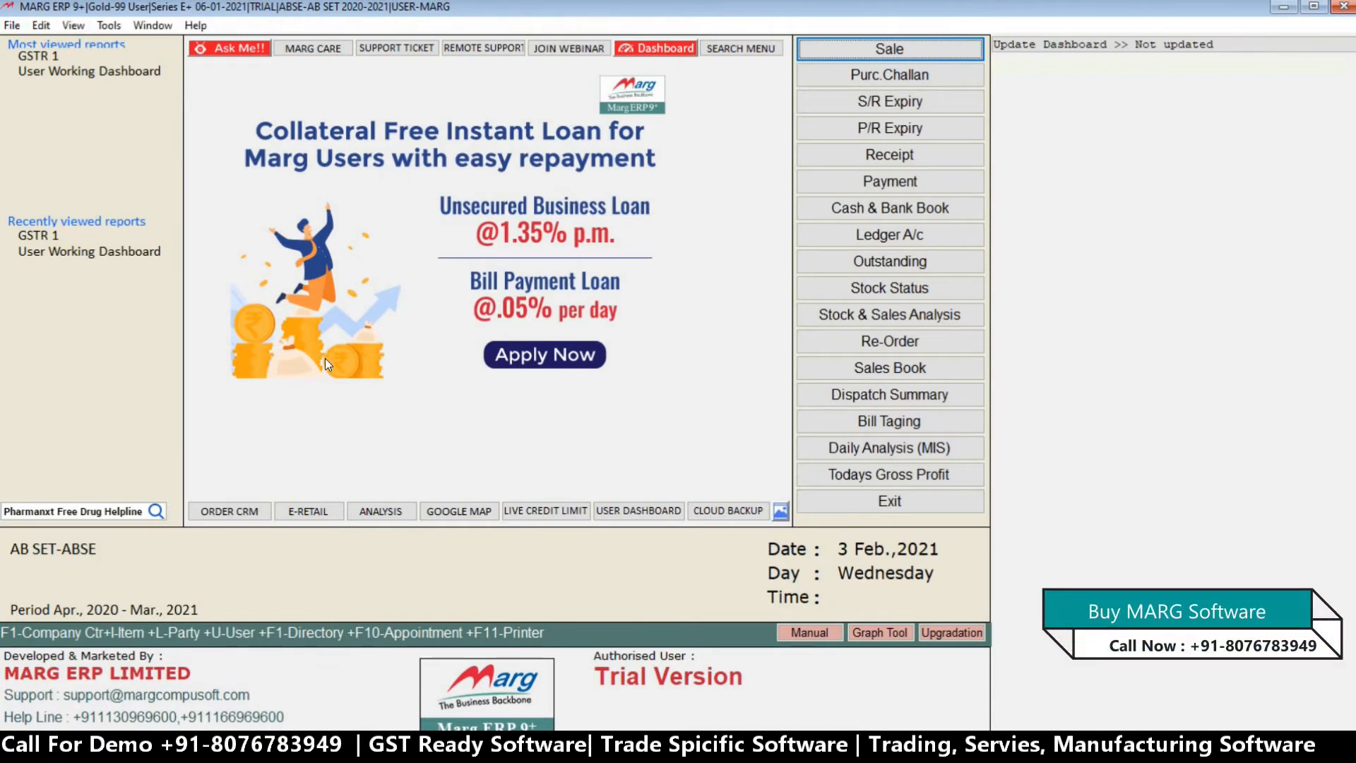
pyautogui.write('1')
pyautogui.press('Return')
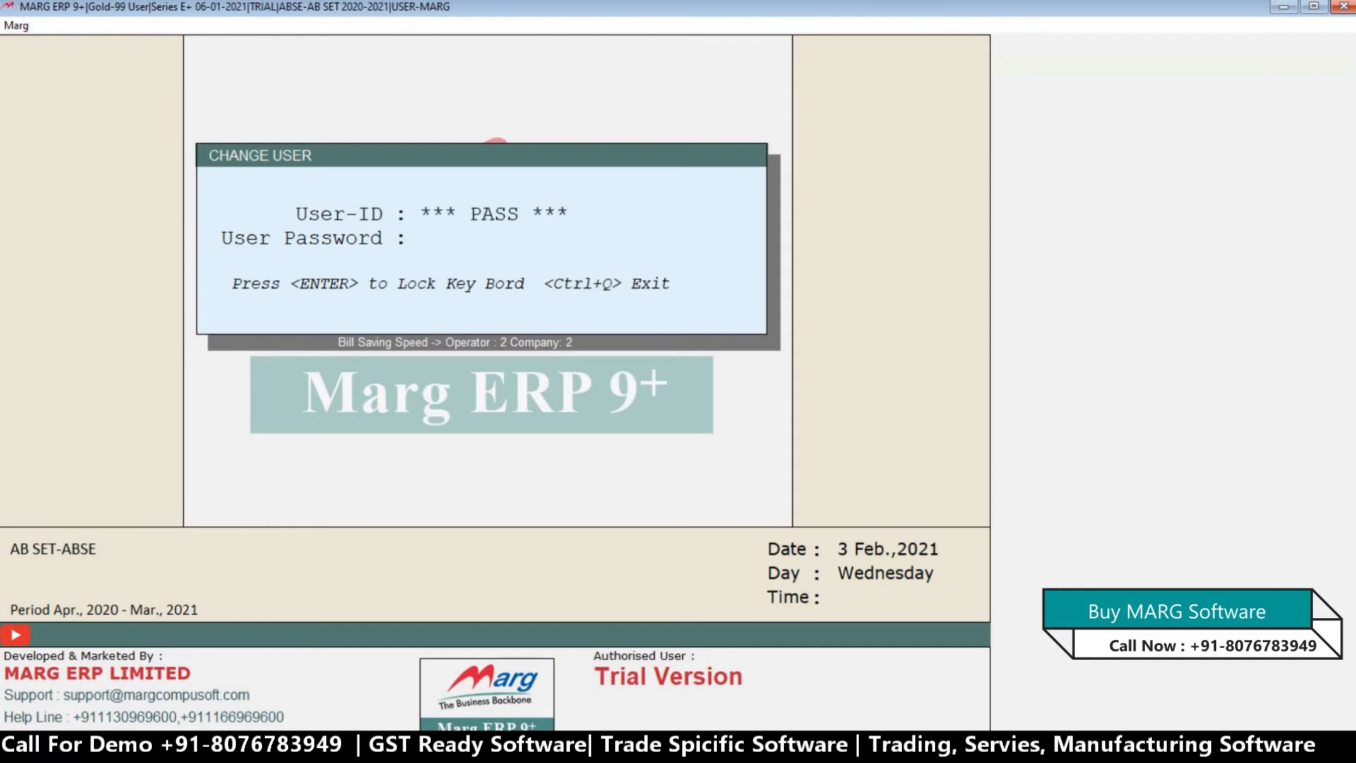
pyautogui.write('***')
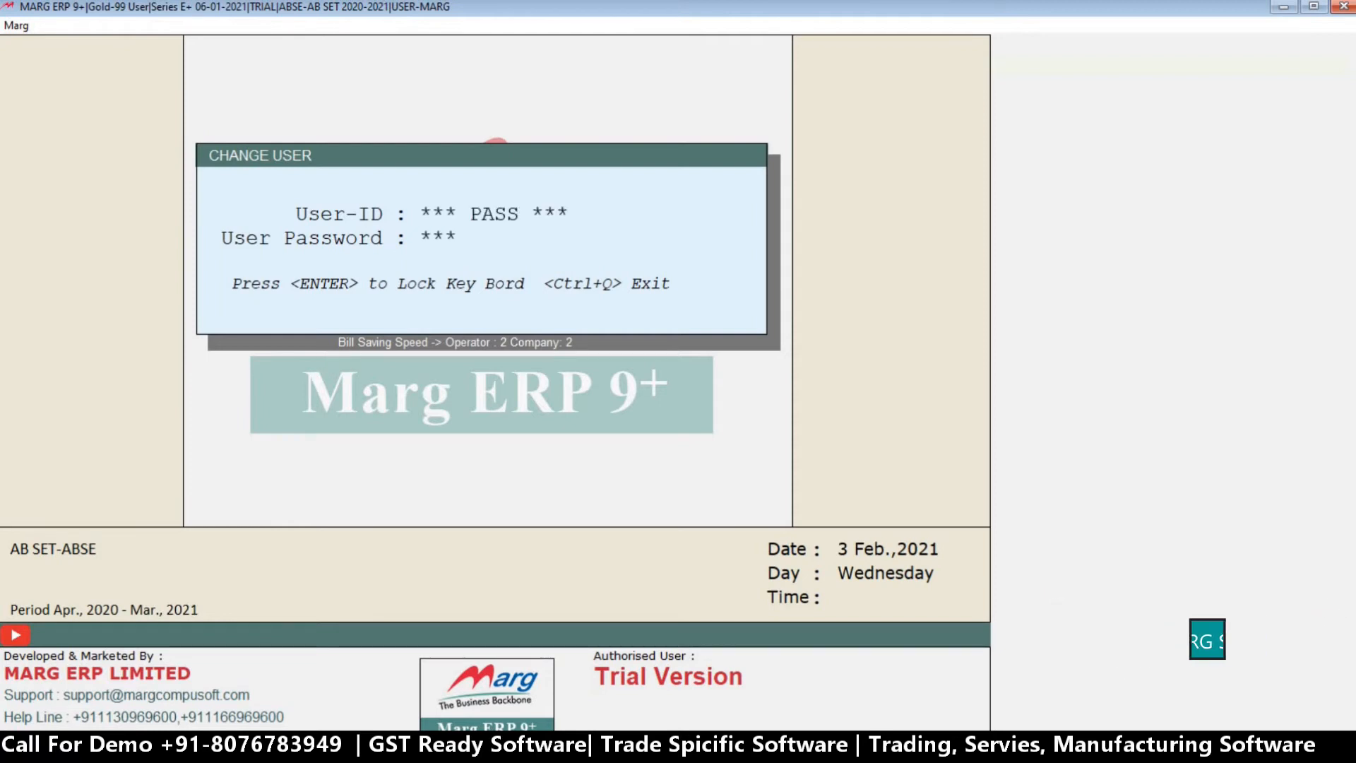
pyautogui.press('Return')
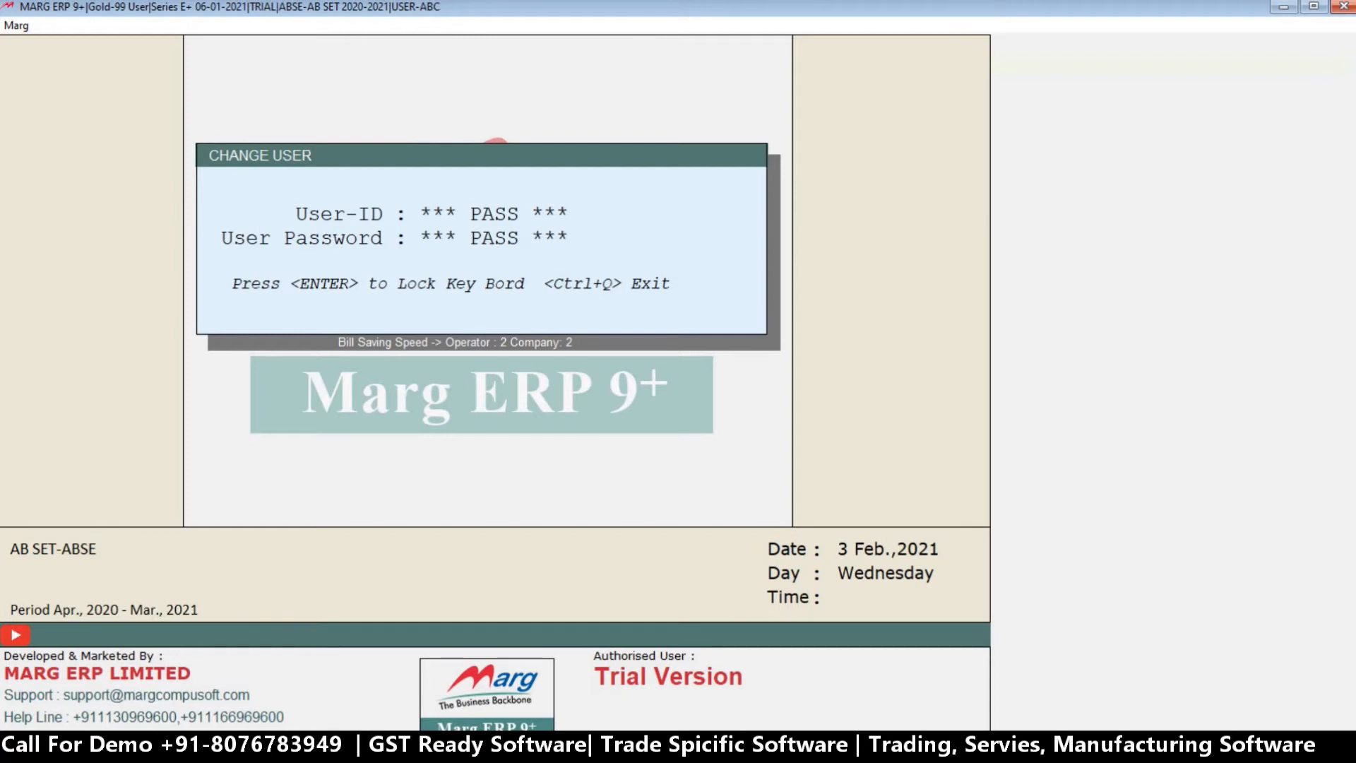
pyautogui.press('Return')
pyautogui.press('Return')
pyautogui.press('Return')
pyautogui.press('Return')
pyautogui.press('Return')
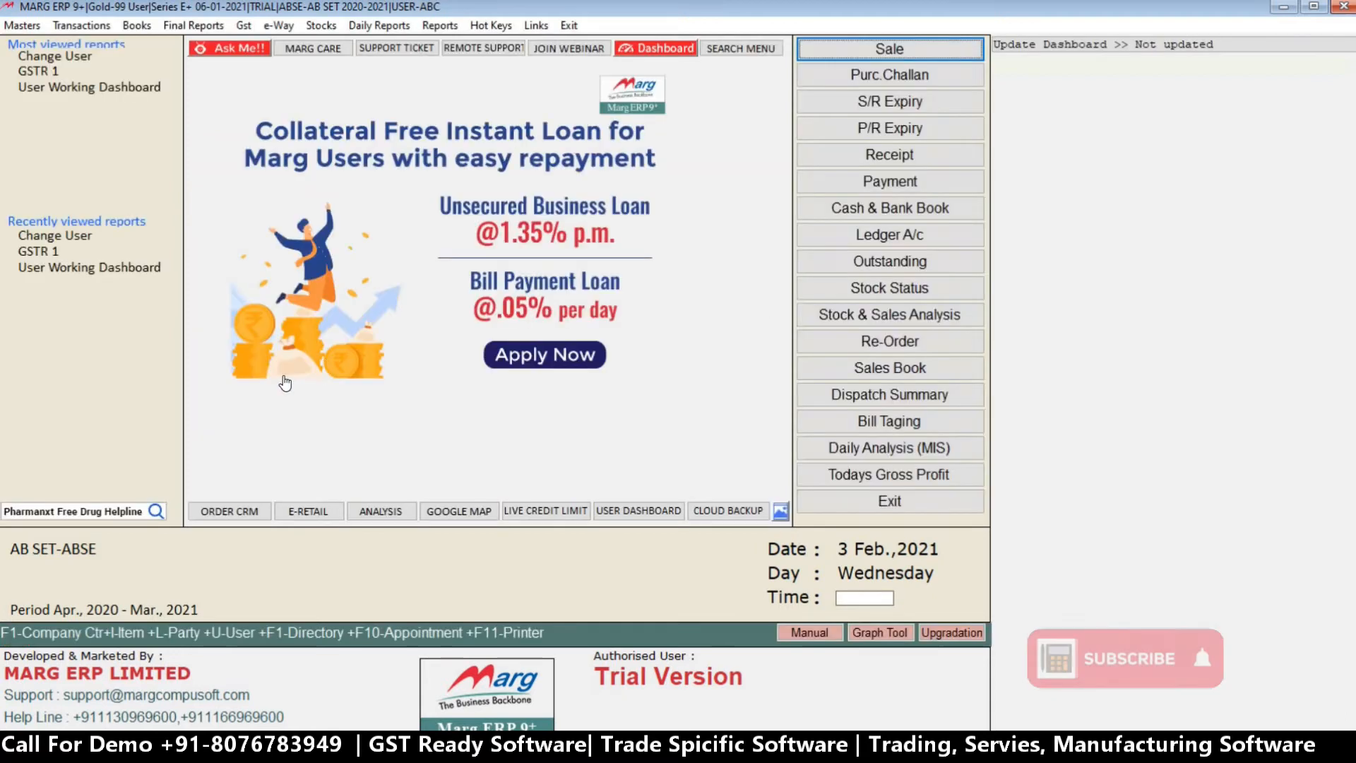
# Start a new sale bill and add ED AMUL, batch 435FDGFD, with a quantity of 7 strips.
pyautogui.click(911, 55)
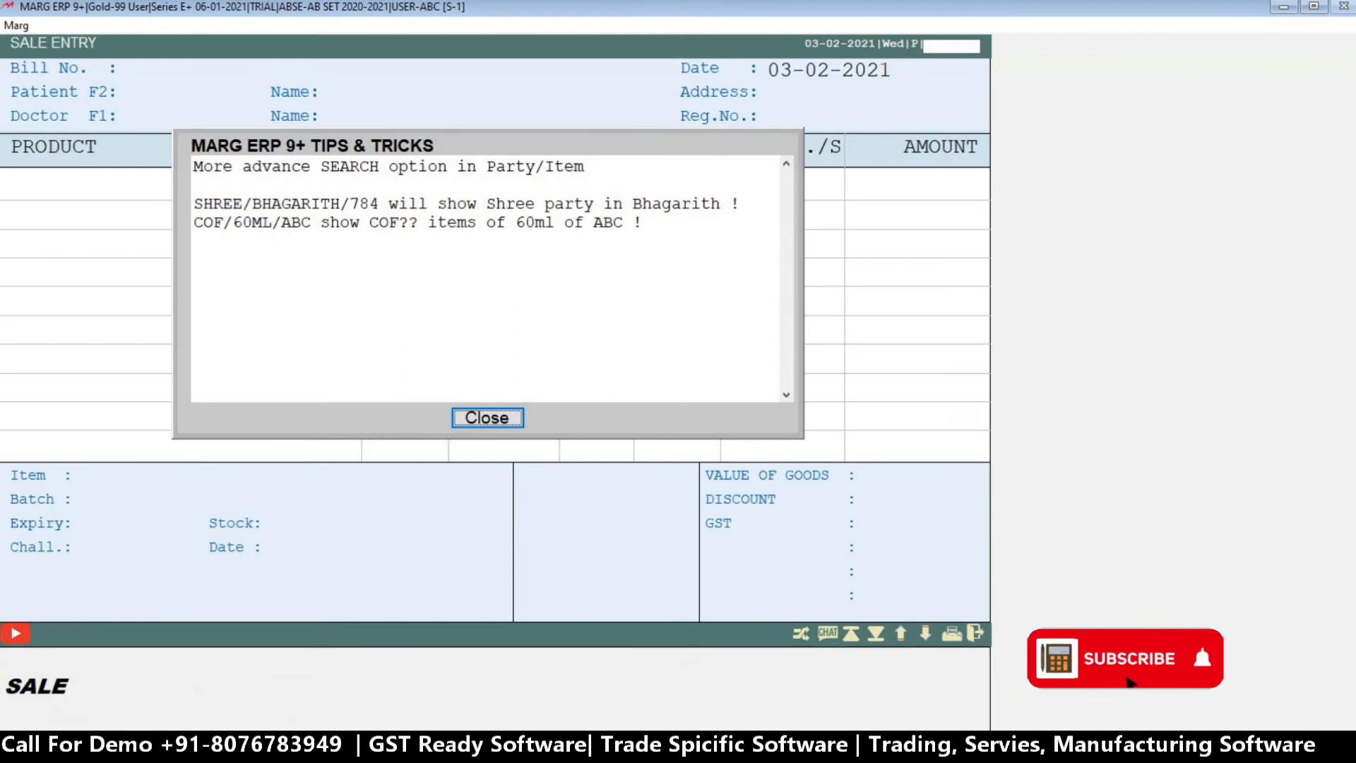
pyautogui.press('Return')
pyautogui.press('Return')
pyautogui.press('Return')
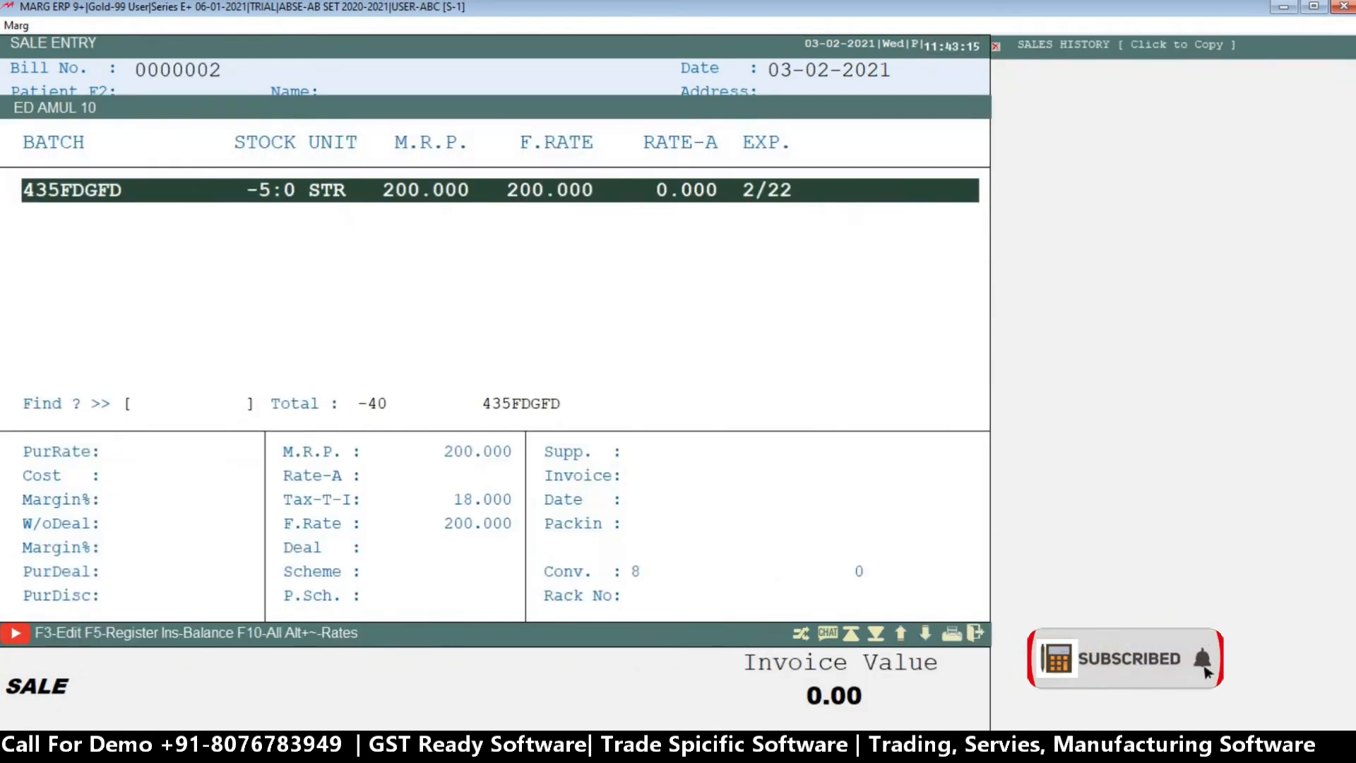
pyautogui.press('Return')
pyautogui.write('5')
# Leave the patient and doctor details blank, save the cash bill without printing and close the sale entry.
pyautogui.press('Return')
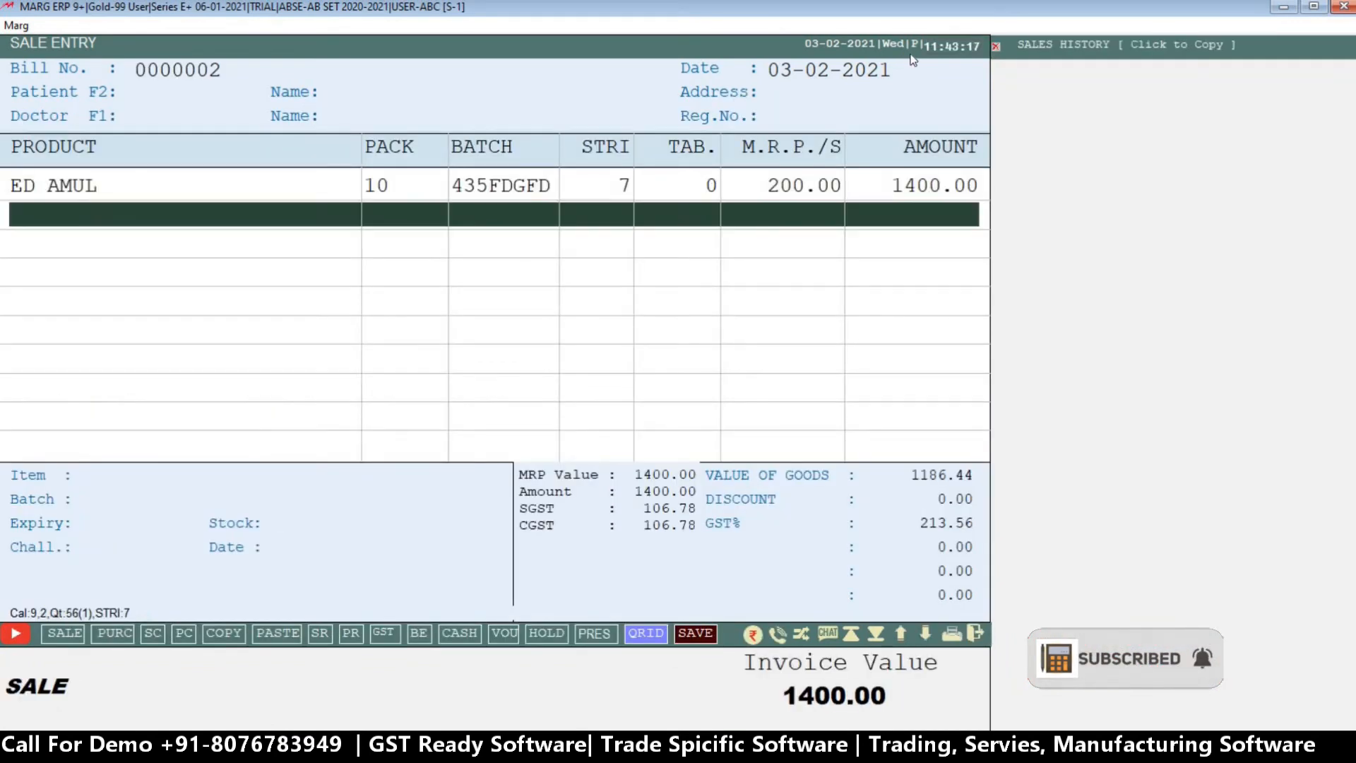
pyautogui.press('Return')
pyautogui.press('Return')
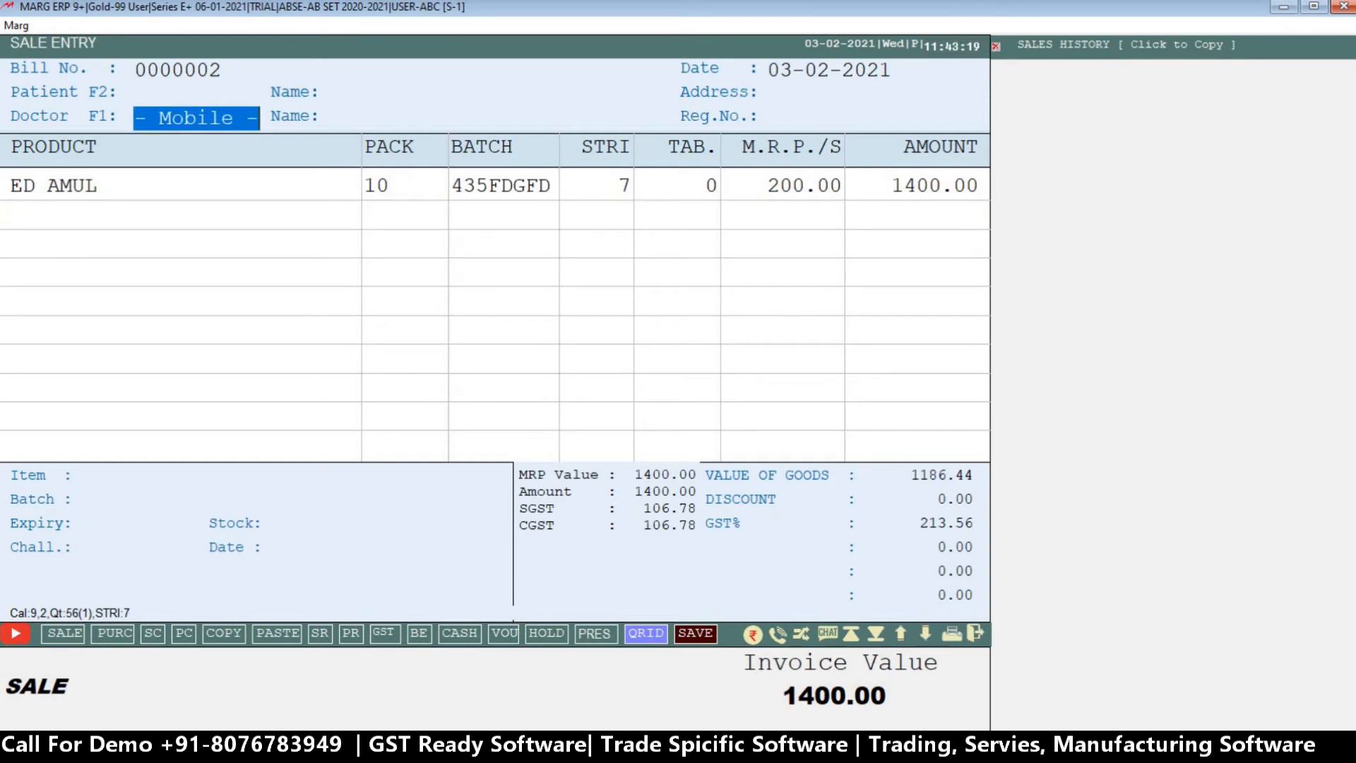
pyautogui.press('Return')
pyautogui.press('Return')
pyautogui.press('Return')
pyautogui.press('Return')
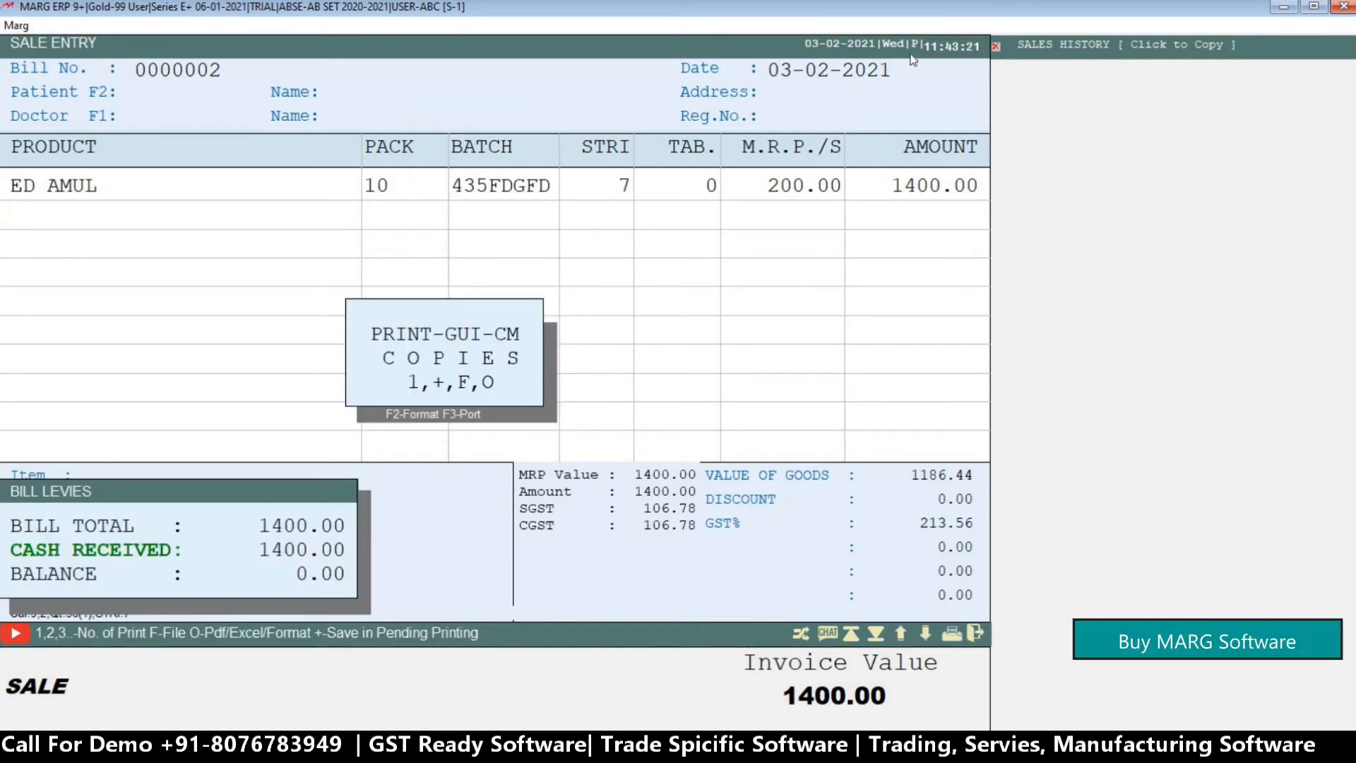
pyautogui.press('Escape')
pyautogui.press('Escape')
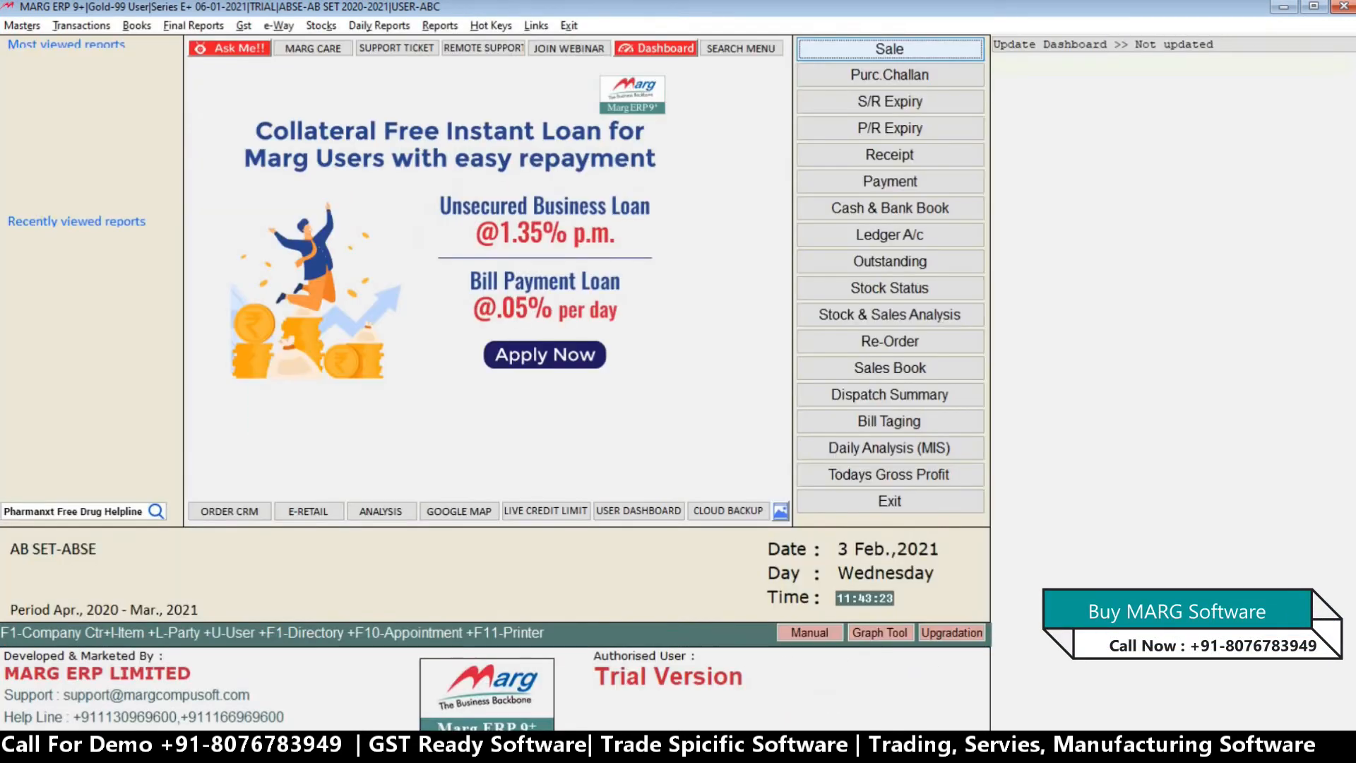
# Open the list of sale bills for modification as on 03-02-2021.
pyautogui.hotkey('alt', 'm')
pyautogui.press('Return')
pyautogui.press('Return')
pyautogui.press('a')
pyautogui.press('Return')
pyautogui.press('Return')
pyautogui.press('Return')
# Open sale bill 0000002 and look through the actions available for it.
pyautogui.press('Return')
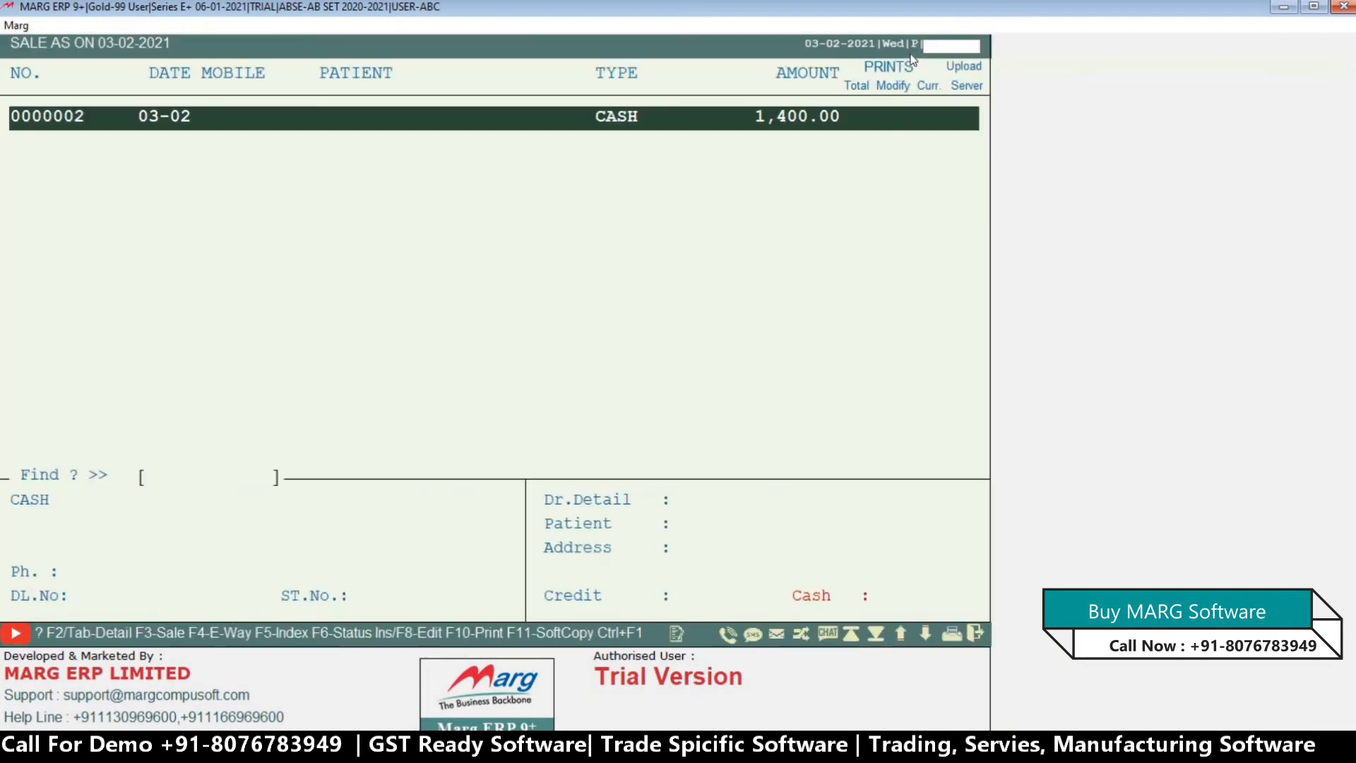
pyautogui.press('Return')
pyautogui.press('Right')
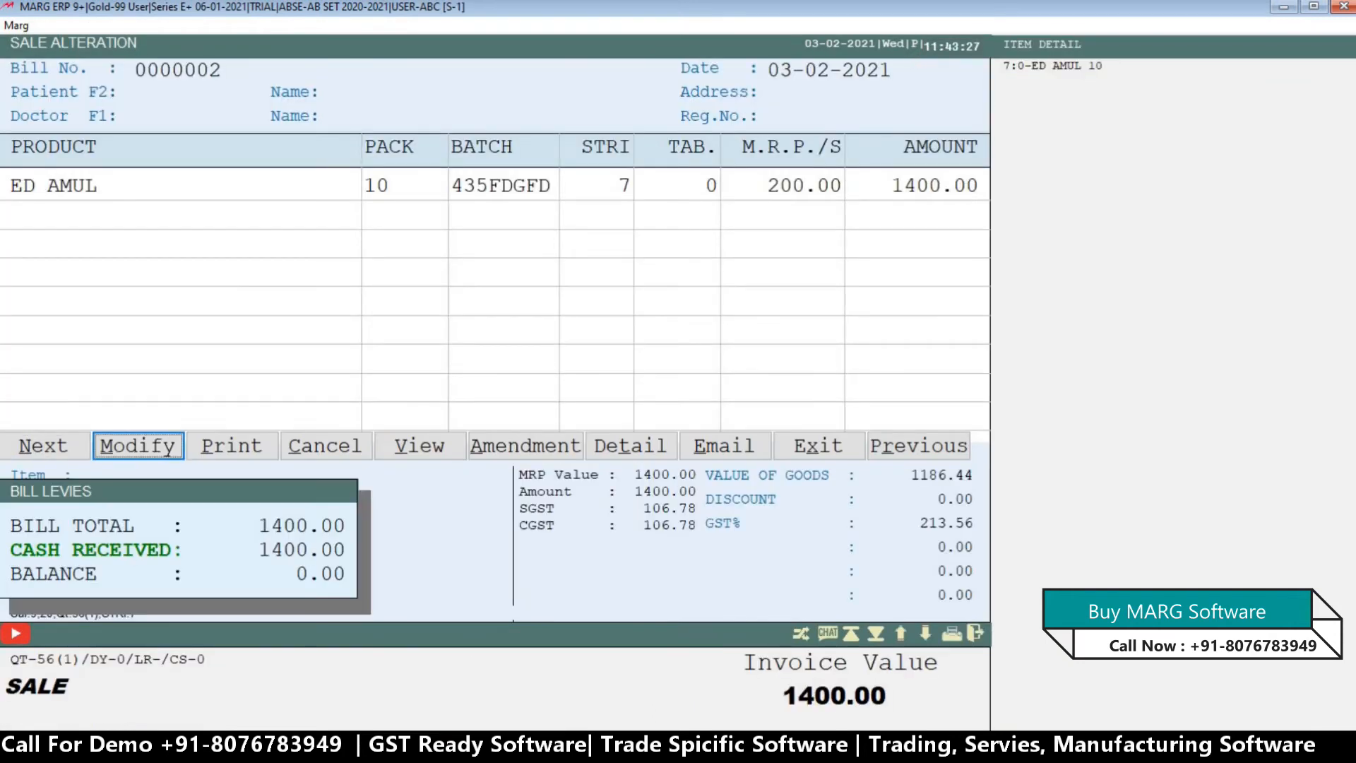
pyautogui.press('Right')
pyautogui.press('Right')
pyautogui.press('Right')
pyautogui.press('Right')
pyautogui.press('Right')
pyautogui.press('Right')
pyautogui.press('Right')
pyautogui.press('Left')
pyautogui.press('Left')
pyautogui.press('Left')
pyautogui.press('Left')
pyautogui.press('Left')
pyautogui.press('Left')
pyautogui.press('Left')
pyautogui.press('Left')
pyautogui.press('Left')
pyautogui.press('Right')
pyautogui.press('Right')
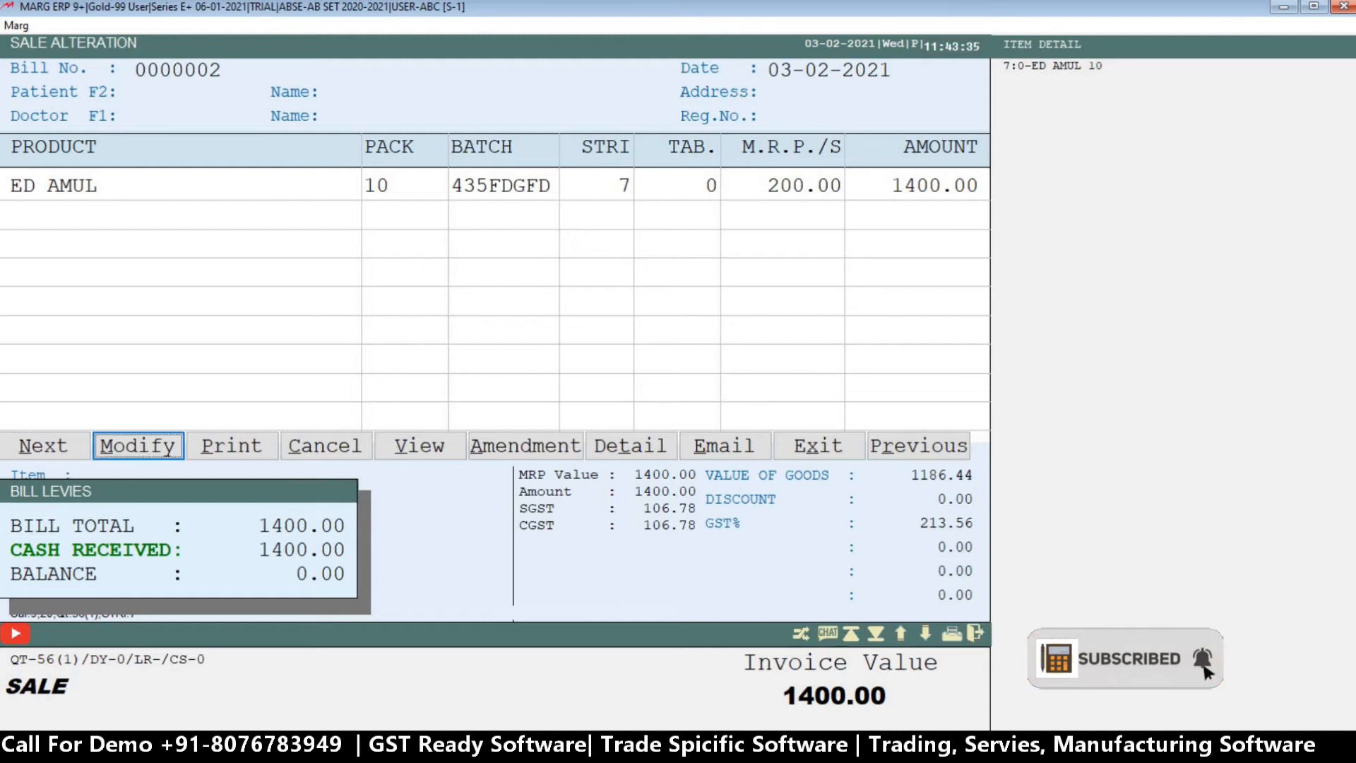
# Modify sale bill 0000002, leaving its item and amounts as they are, and save the changes.
pyautogui.press('Return')
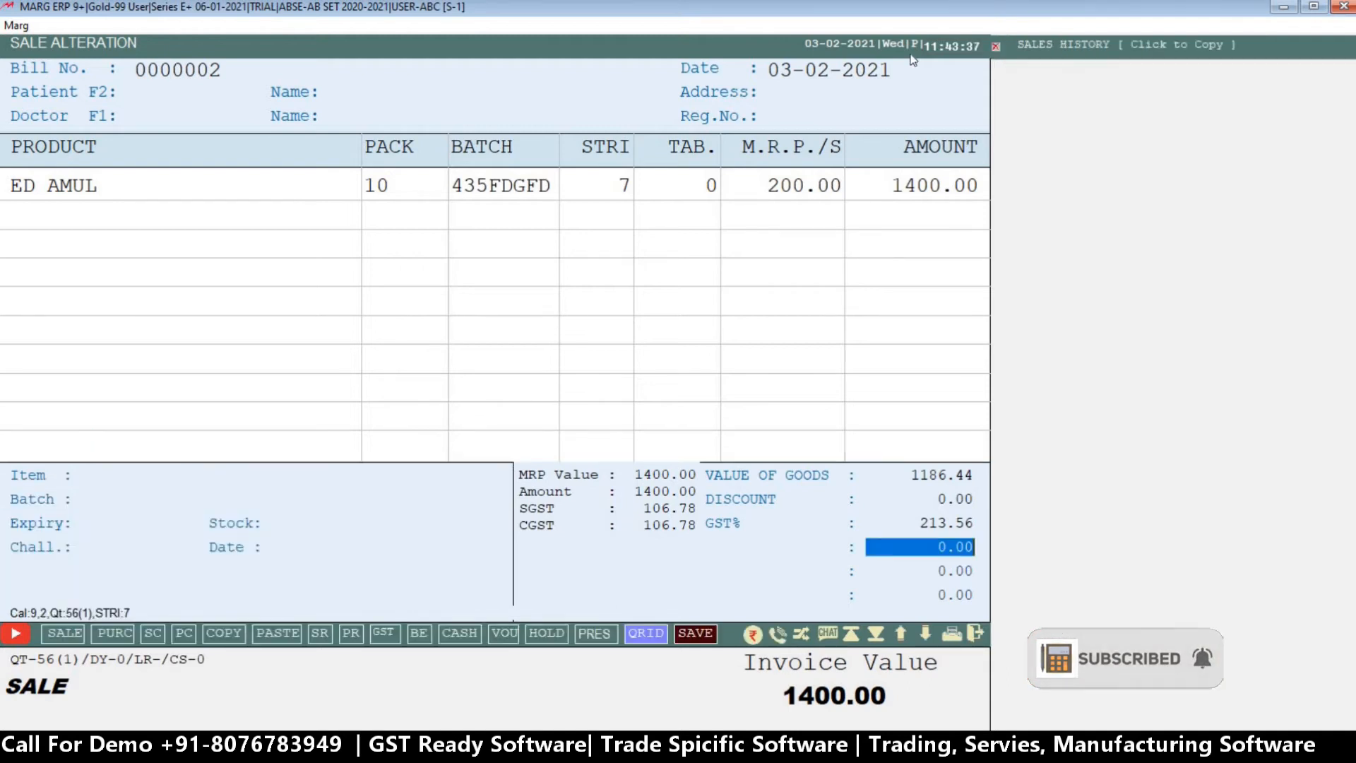
pyautogui.press('Return')
pyautogui.press('Return')
pyautogui.press('Return')
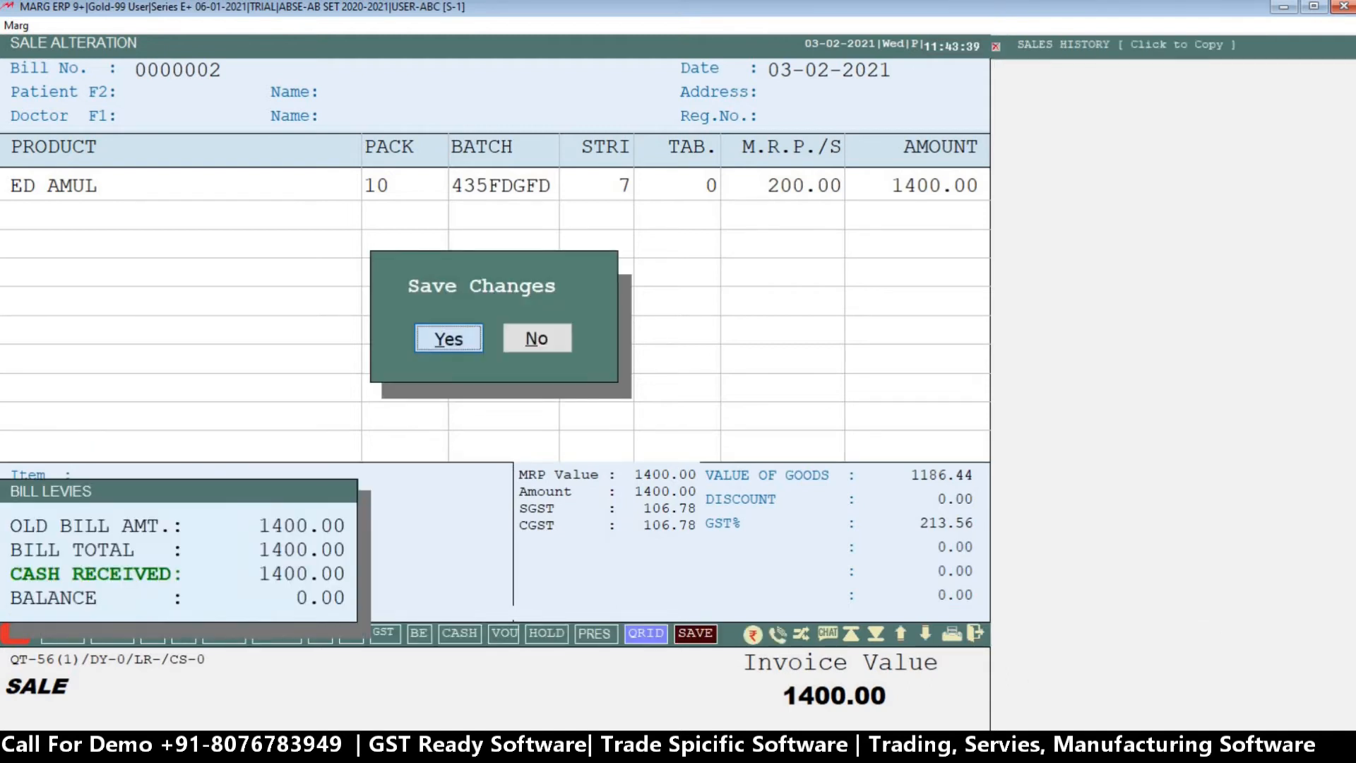
pyautogui.press('Return')
# Finish with the sale bill, close the bill list and return to the main screen.
pyautogui.press('Escape')
pyautogui.press('Return')
pyautogui.press('Right')
pyautogui.press('Return')
pyautogui.press('Escape')
pyautogui.press('Escape')
pyautogui.press('Right')
pyautogui.press('Return')
pyautogui.press('Return')
pyautogui.press('Return')
pyautogui.press('Escape')
pyautogui.press('Escape')
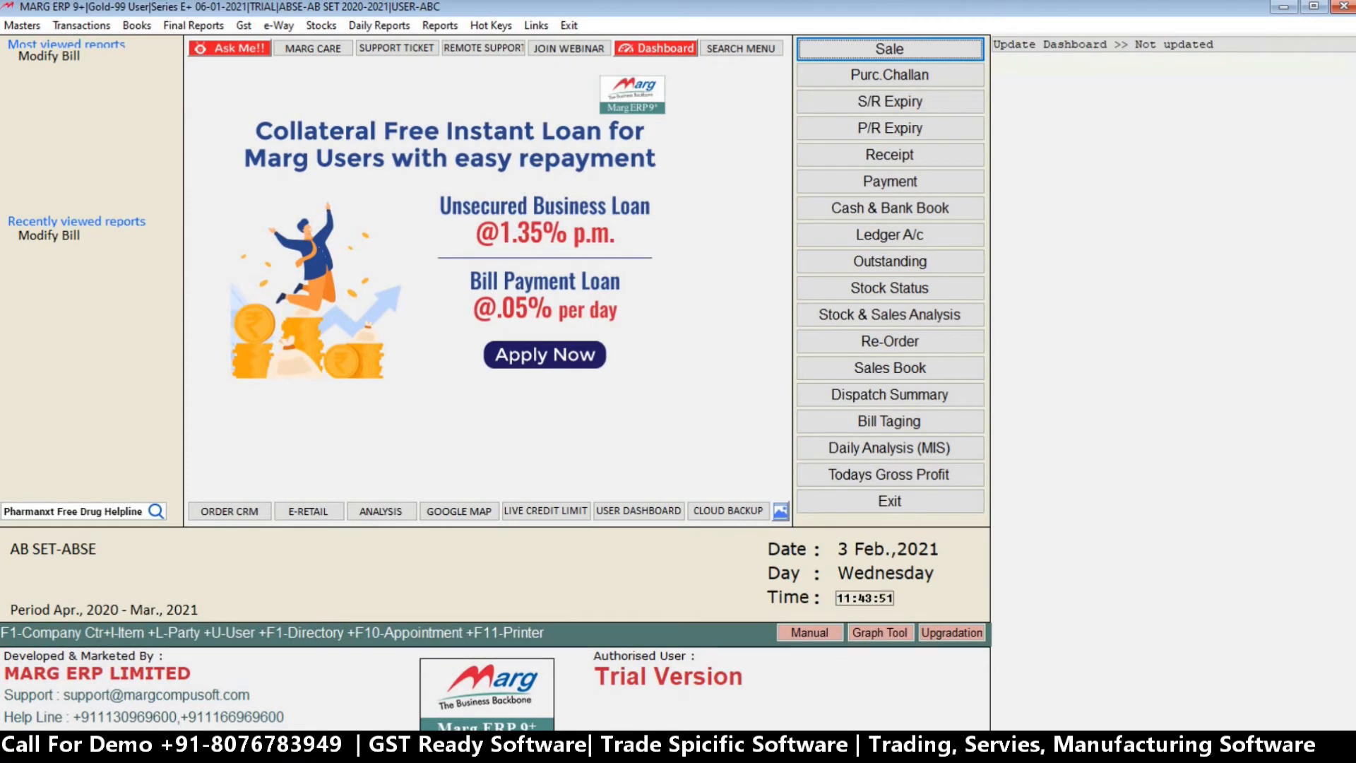
# Switch the logged-in user from ABC to the supervisor MARG, entering the user ID and password.
pyautogui.hotkey('ctrl', 'u')
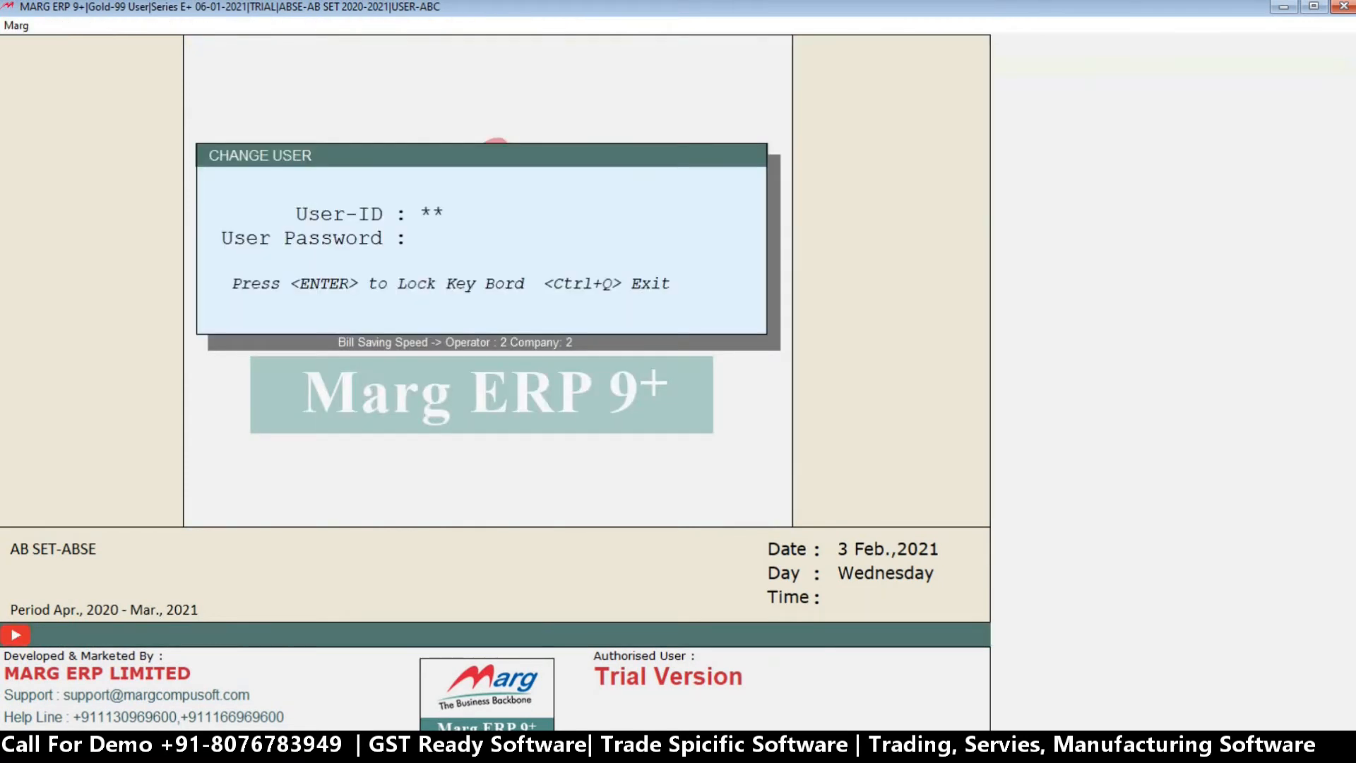
pyautogui.press('Return')
pyautogui.press('Return')
pyautogui.press('Return')
pyautogui.press('Return')
pyautogui.press('Return')
pyautogui.press('Return')
pyautogui.press('Return')
pyautogui.press('Return')
pyautogui.press('Return')
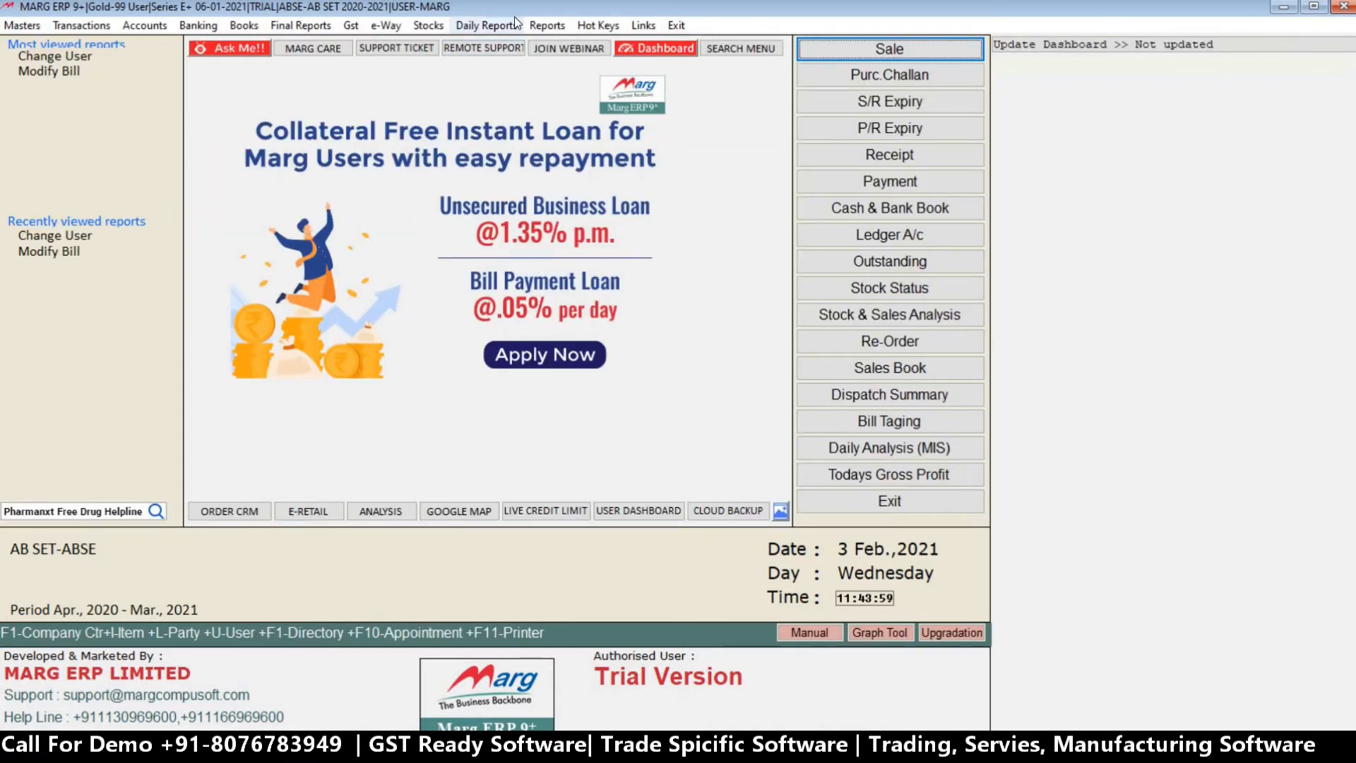
# Open the operators' password and authority list and select user ABC.
pyautogui.click(545, 26)
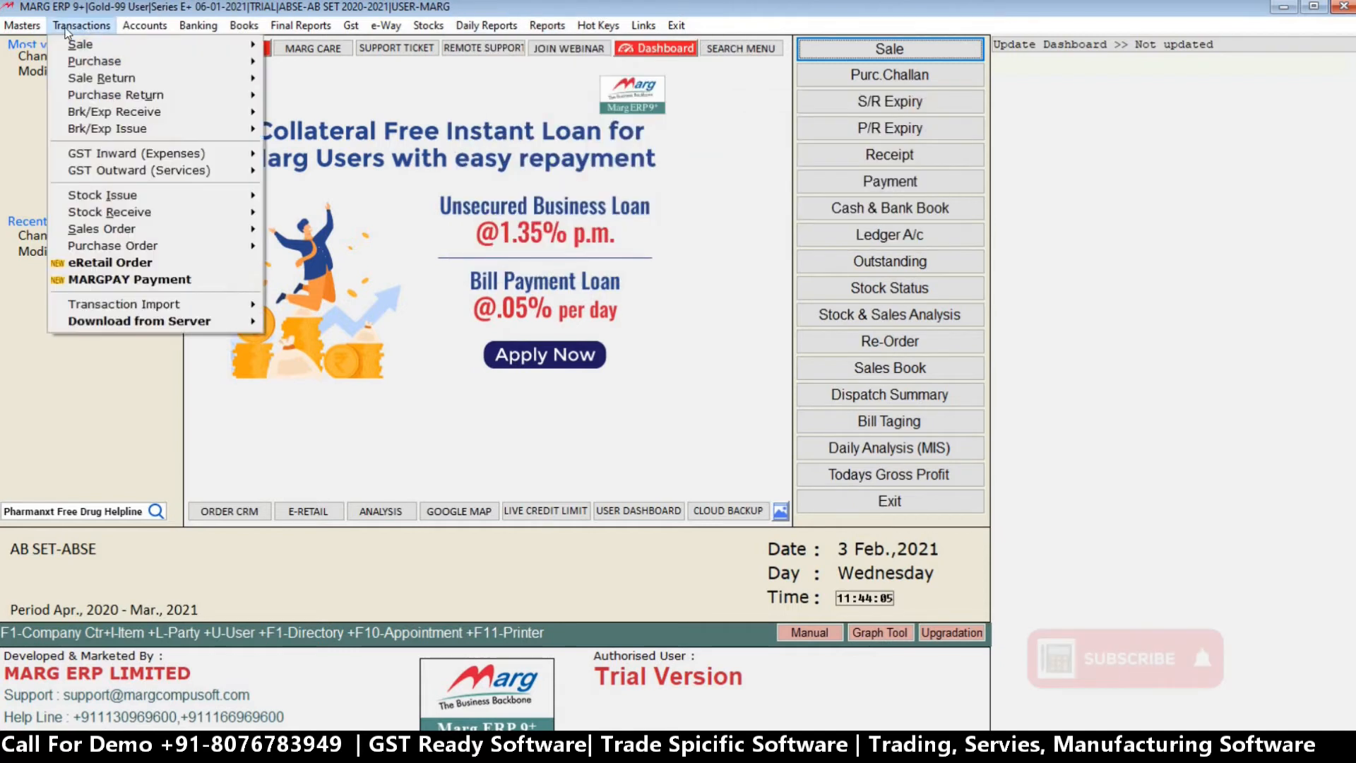
pyautogui.moveTo(22, 26)
pyautogui.moveTo(154, 336)
pyautogui.moveTo(146, 314)
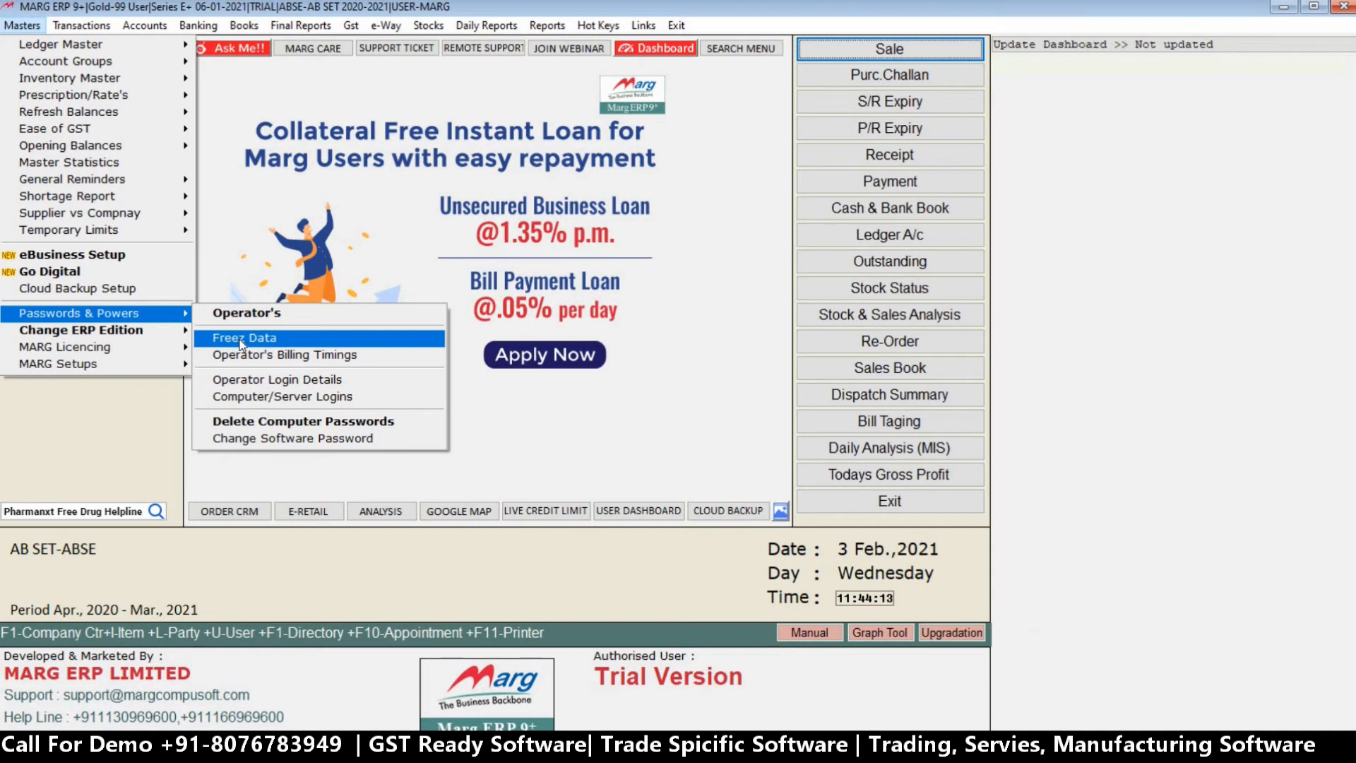
pyautogui.click(273, 320)
pyautogui.press('Down')
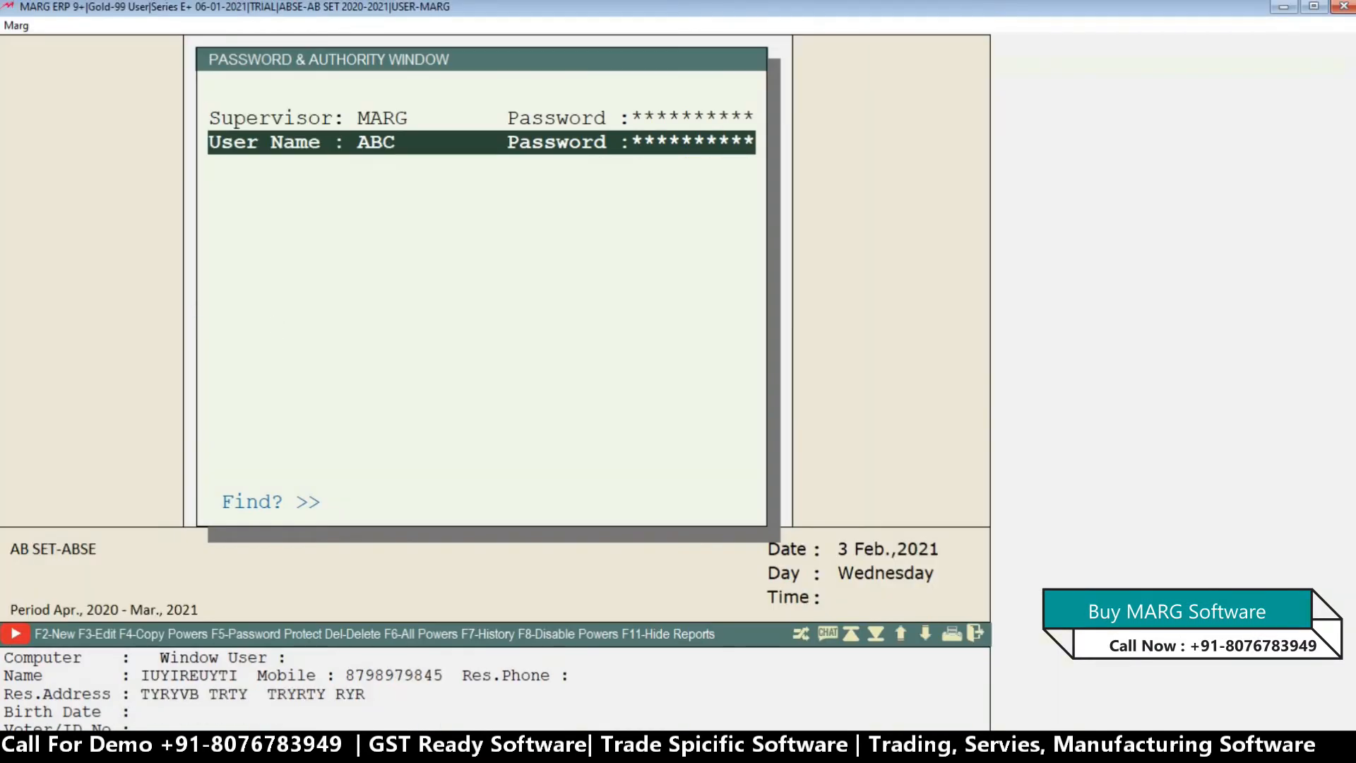
# Search all of ABC's powers for MODIFY, matching anywhere in the option text.
pyautogui.press('Return')
pyautogui.press('Return')
pyautogui.write('MODIFY')
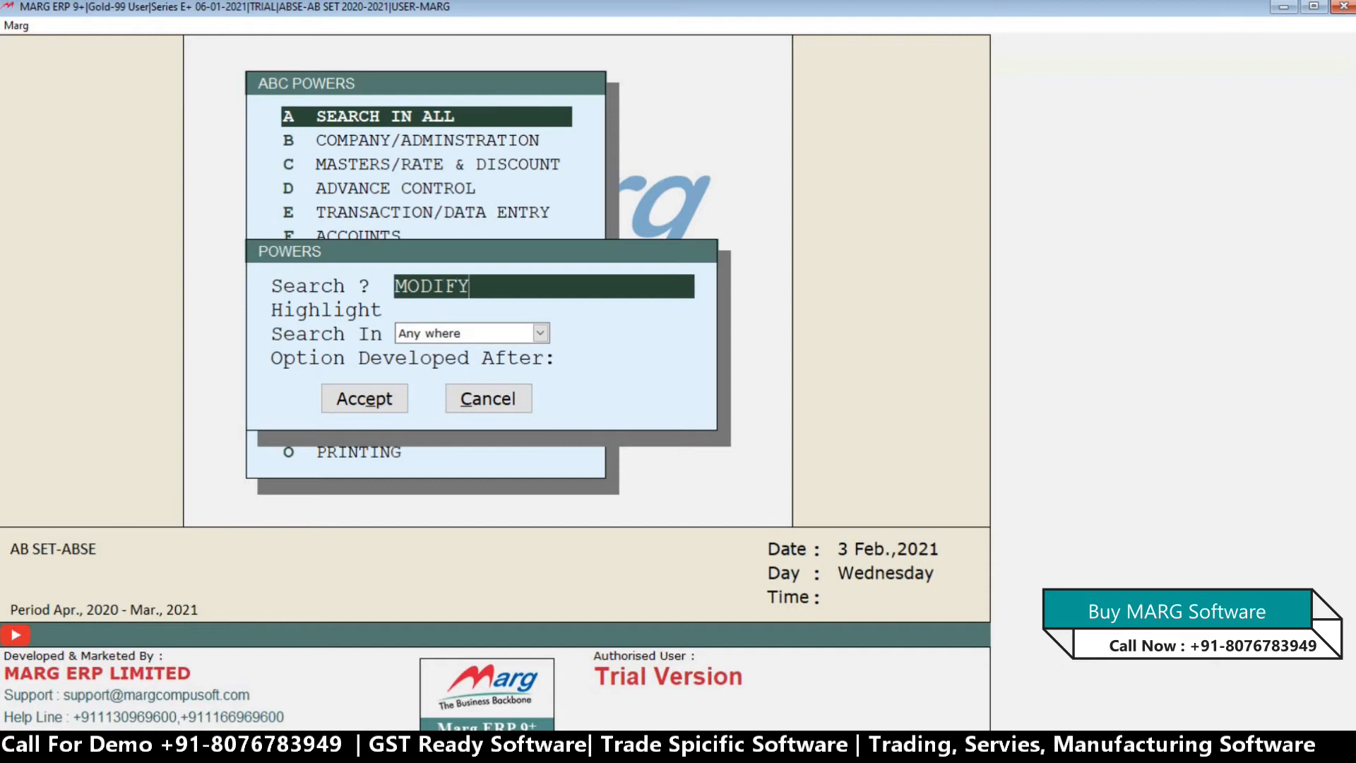
pyautogui.press('Return')
pyautogui.press('Return')
pyautogui.press('Return')
pyautogui.press('Return')
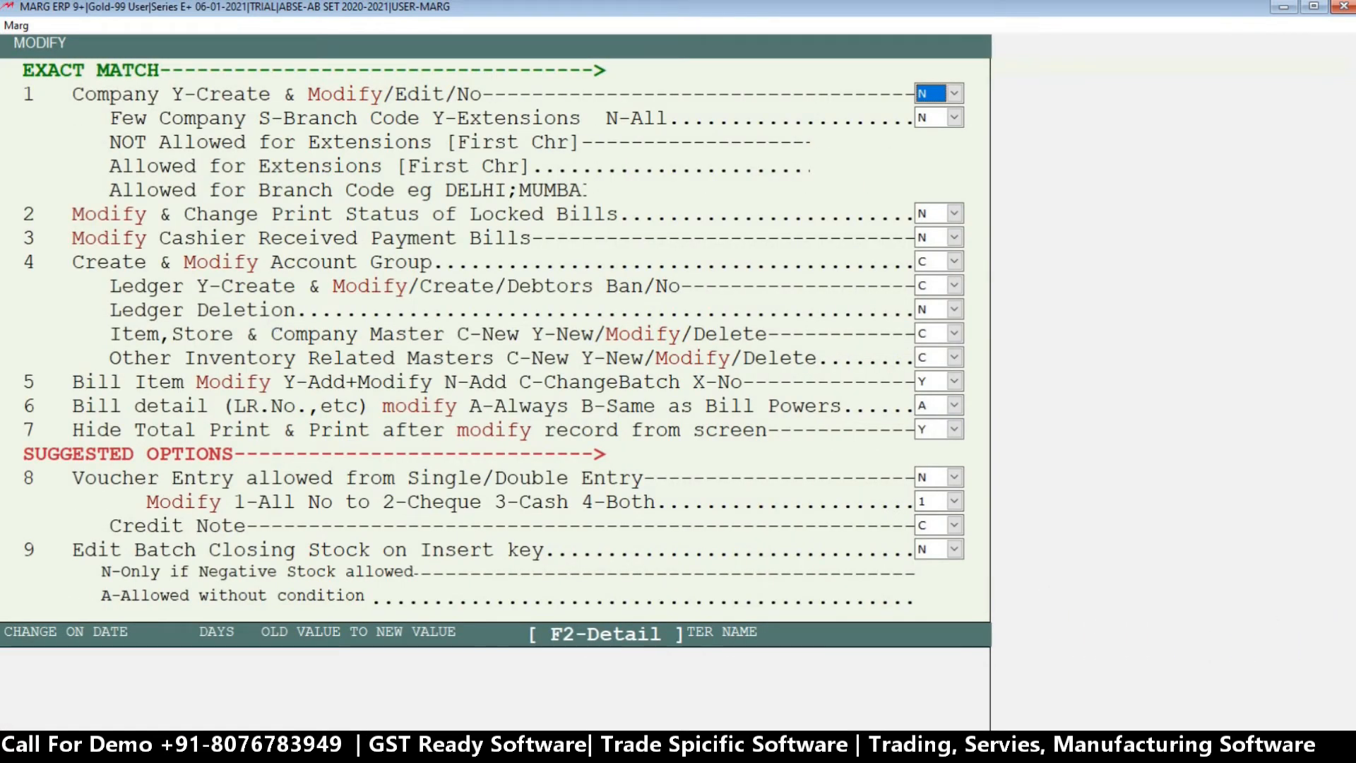
# Set ABC's power for the Item, Store & Company Master to N.
pyautogui.press('Return')
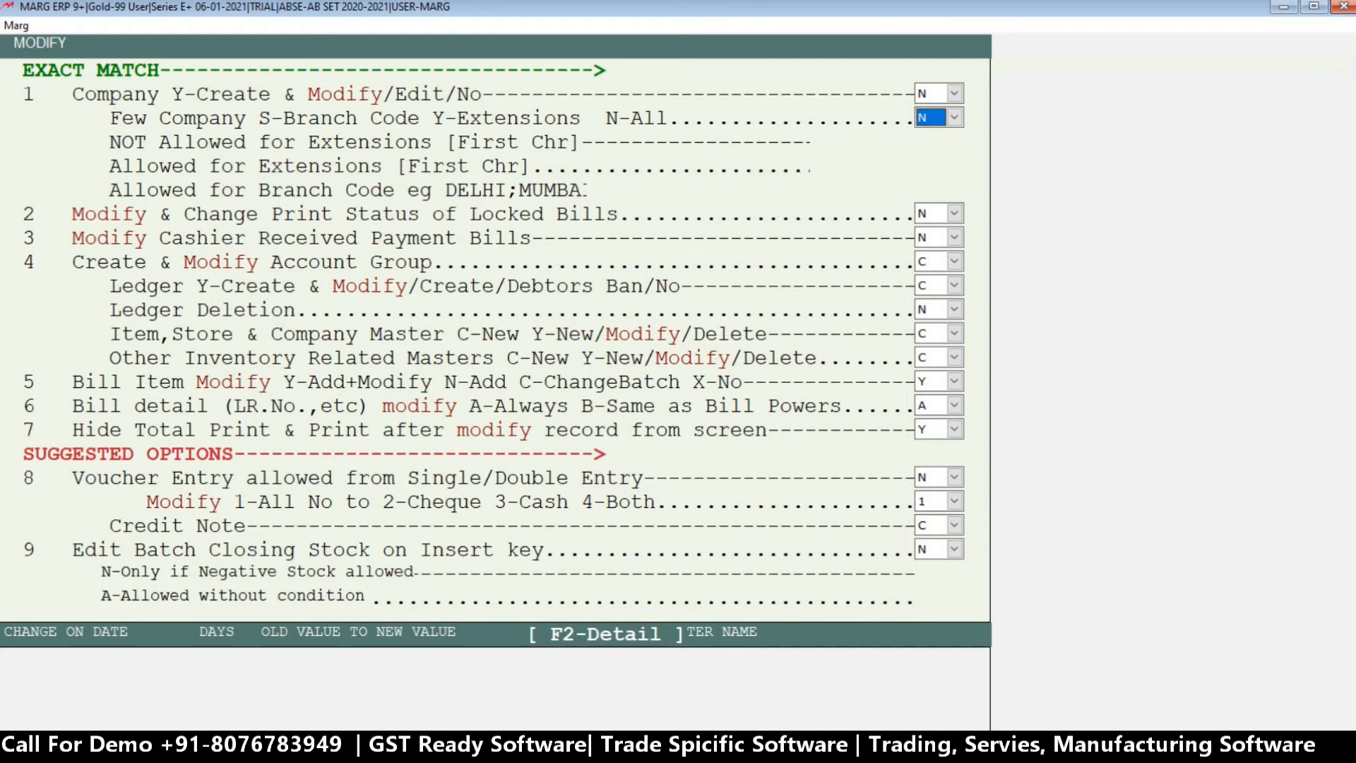
pyautogui.press('Return')
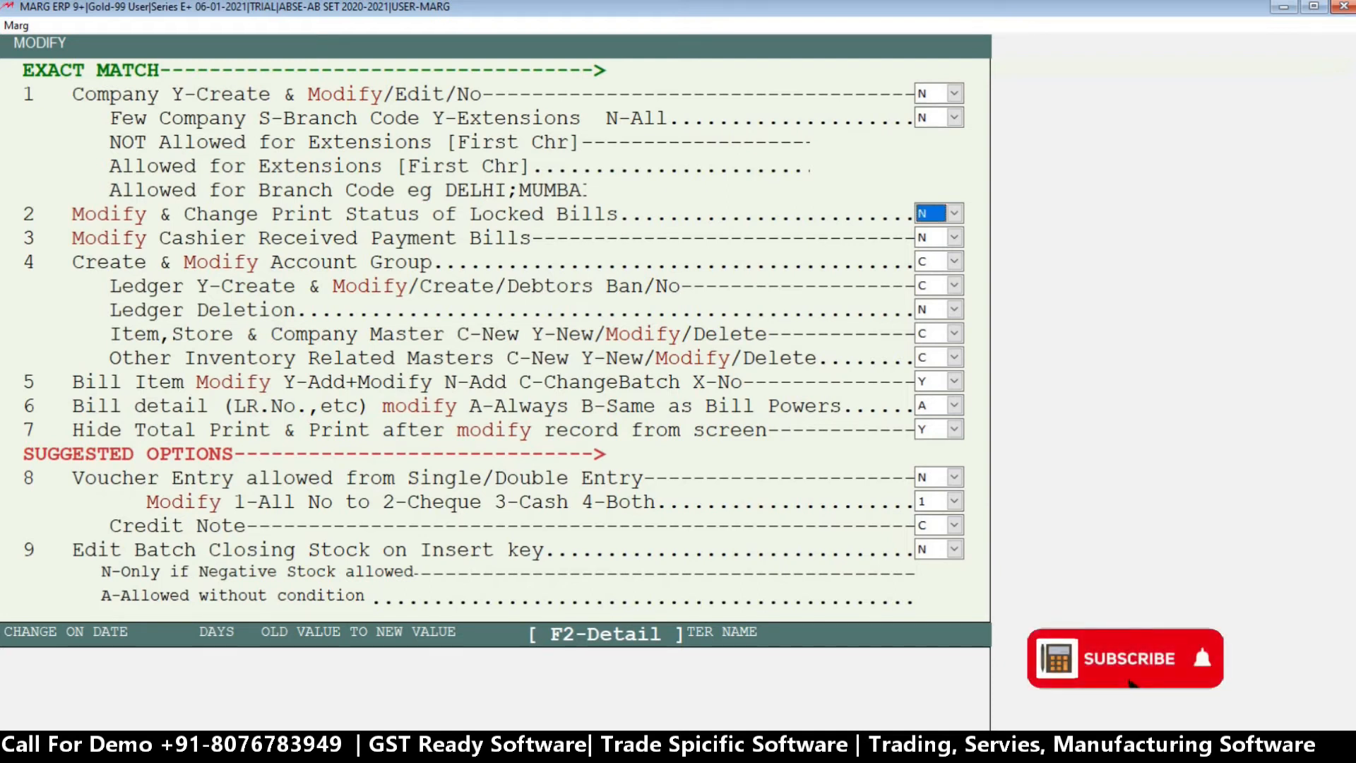
pyautogui.press('Return')
pyautogui.press('Return')
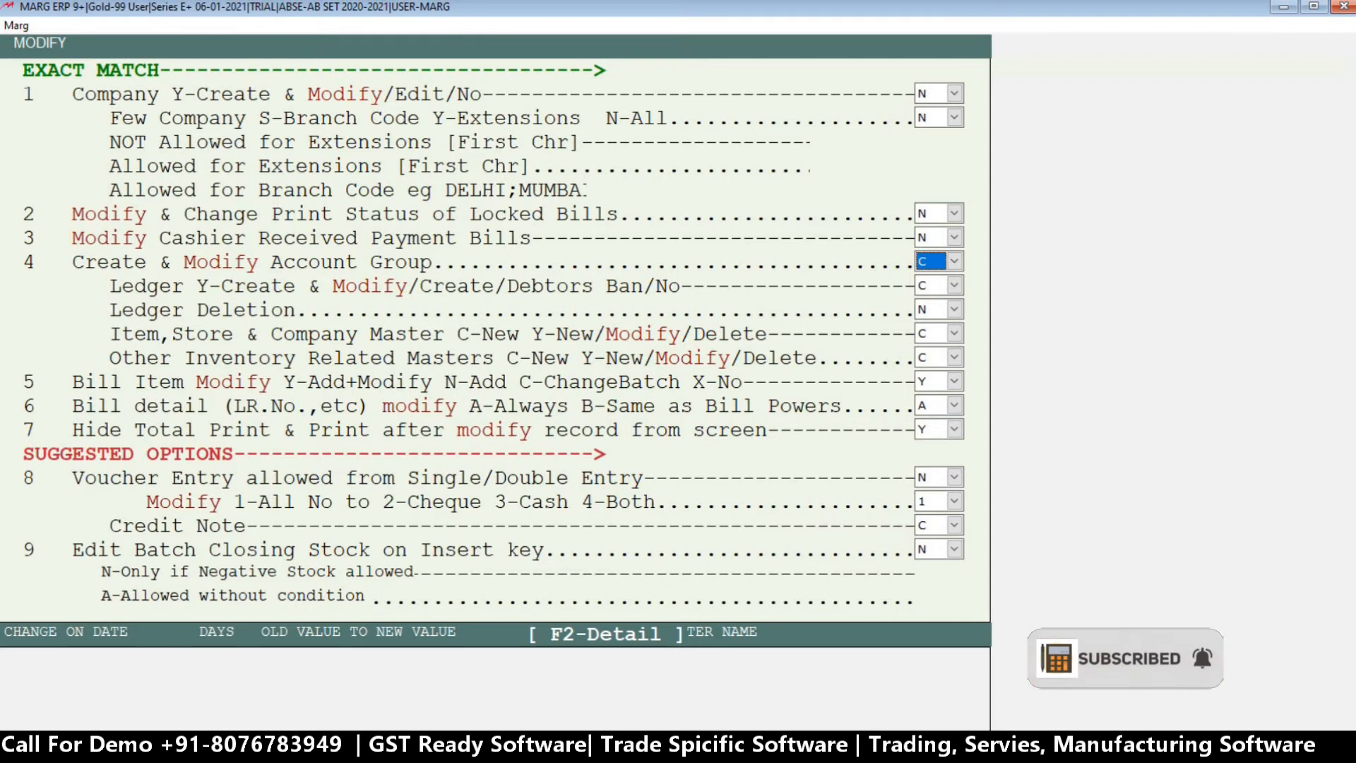
pyautogui.press('Return')
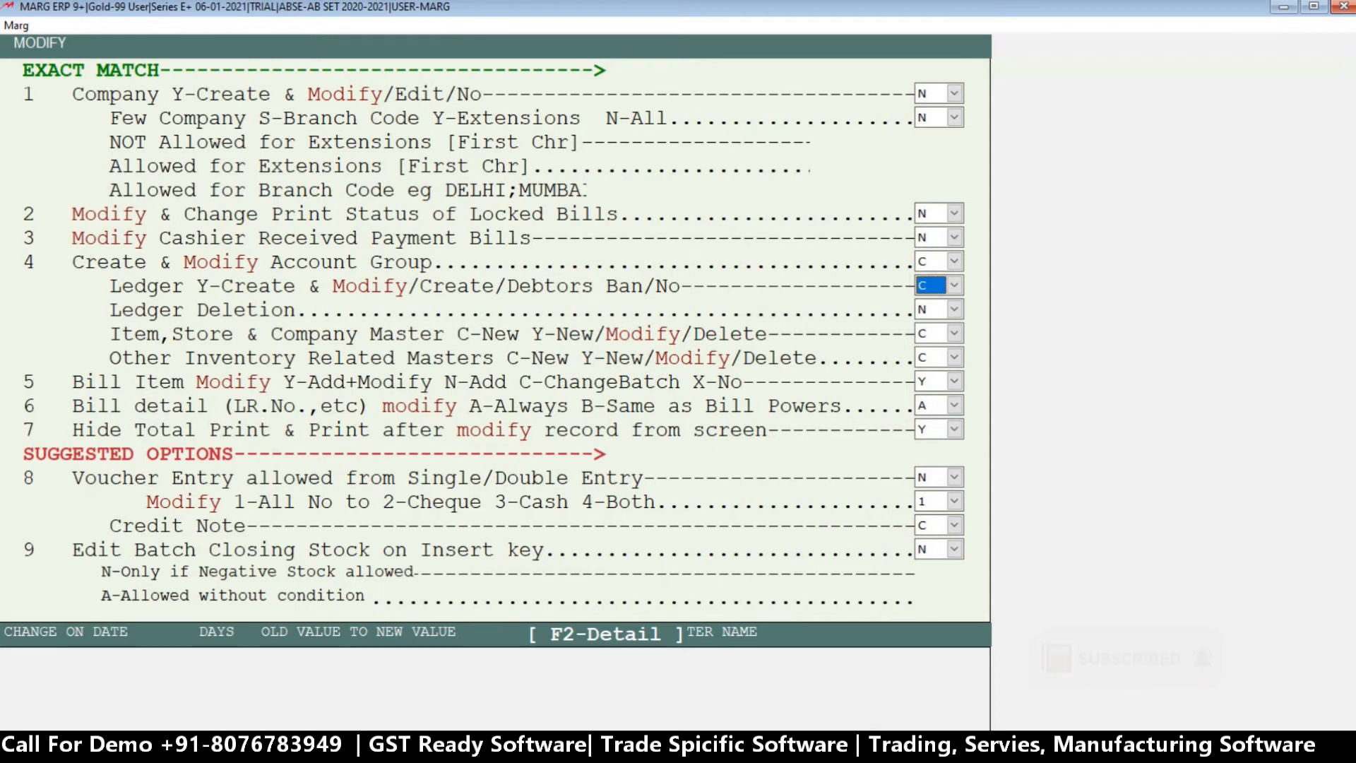
pyautogui.press('Return')
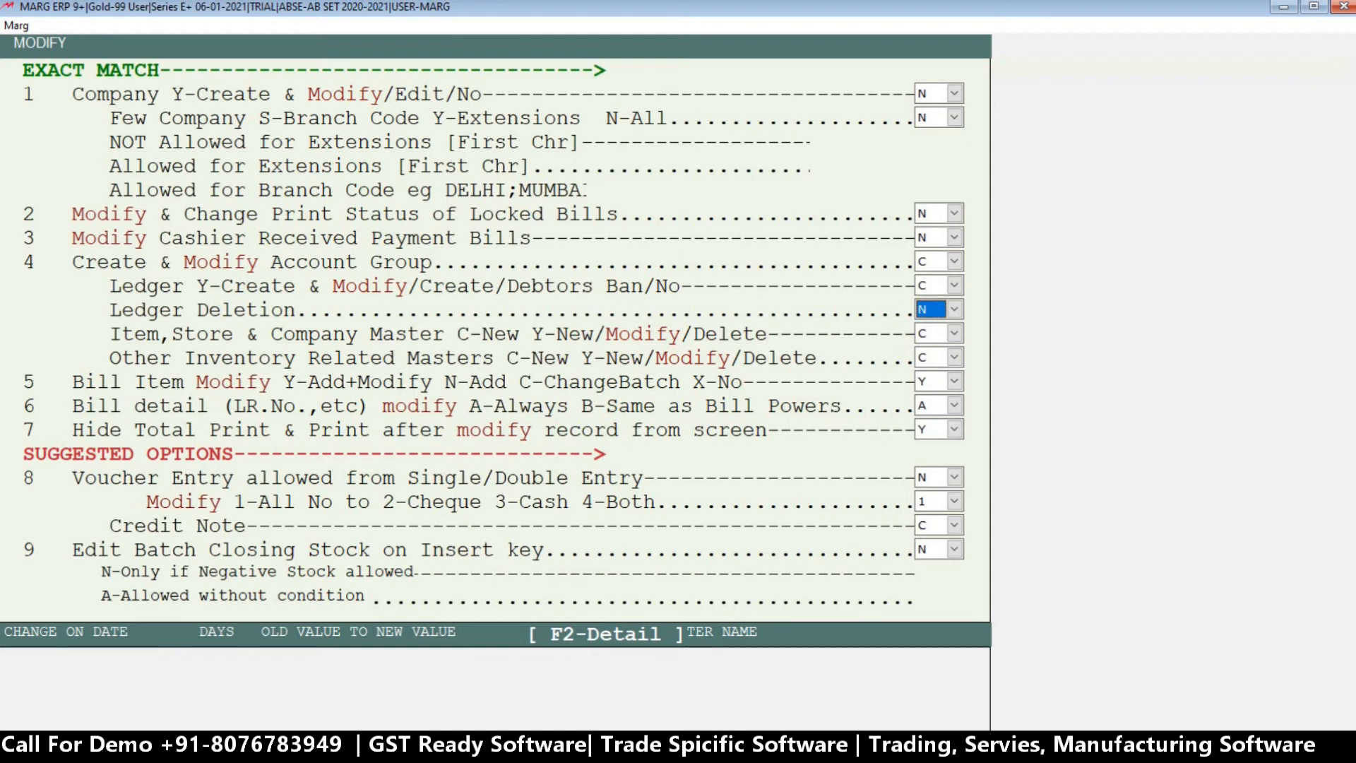
pyautogui.press('Return')
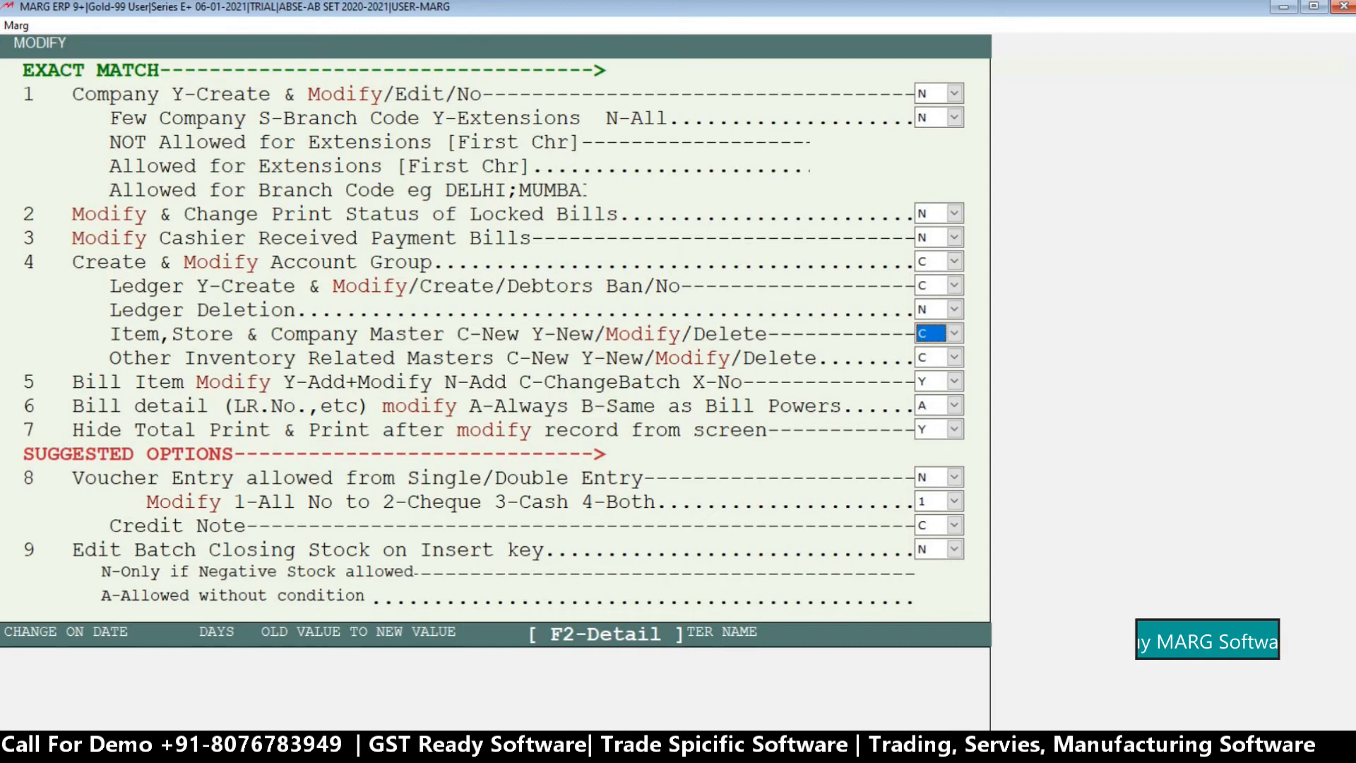
pyautogui.hotkey('alt', 'Down')
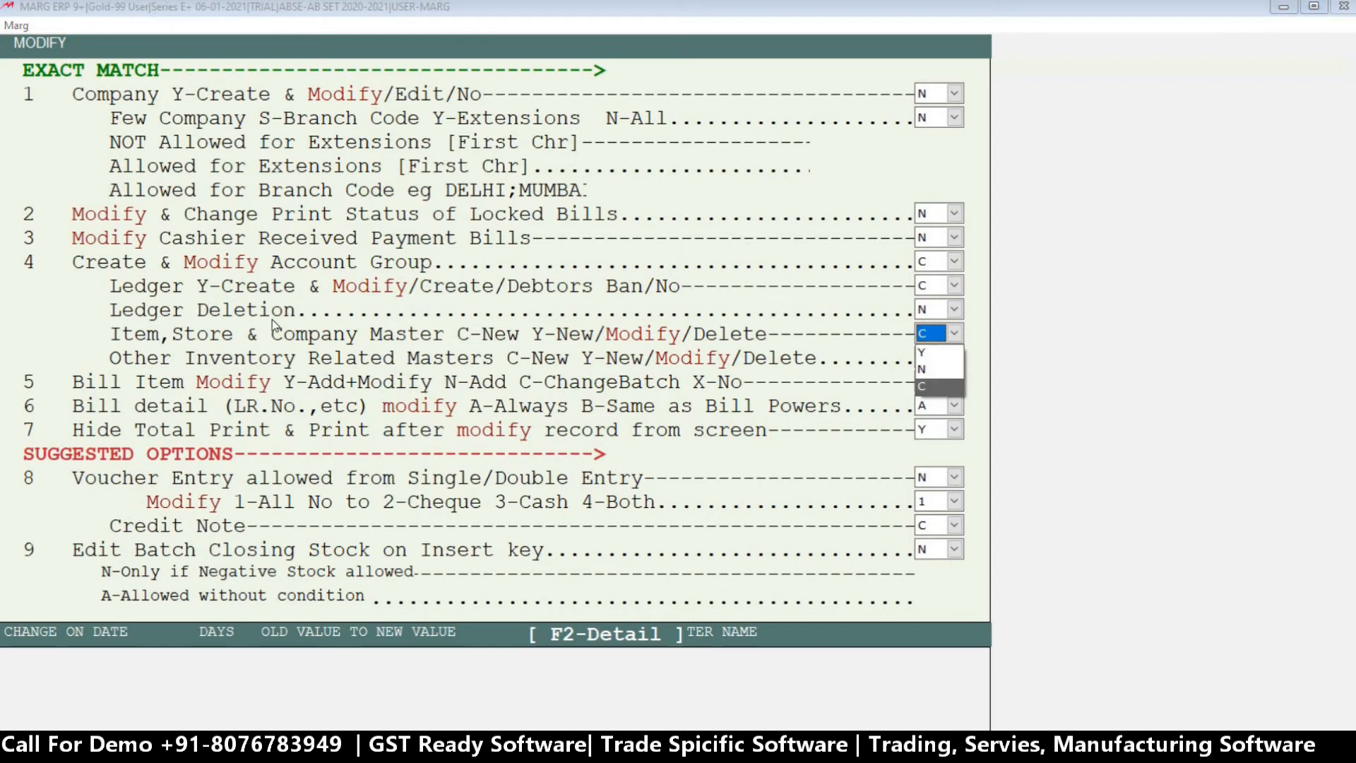
pyautogui.press('Up')
pyautogui.press('Return')
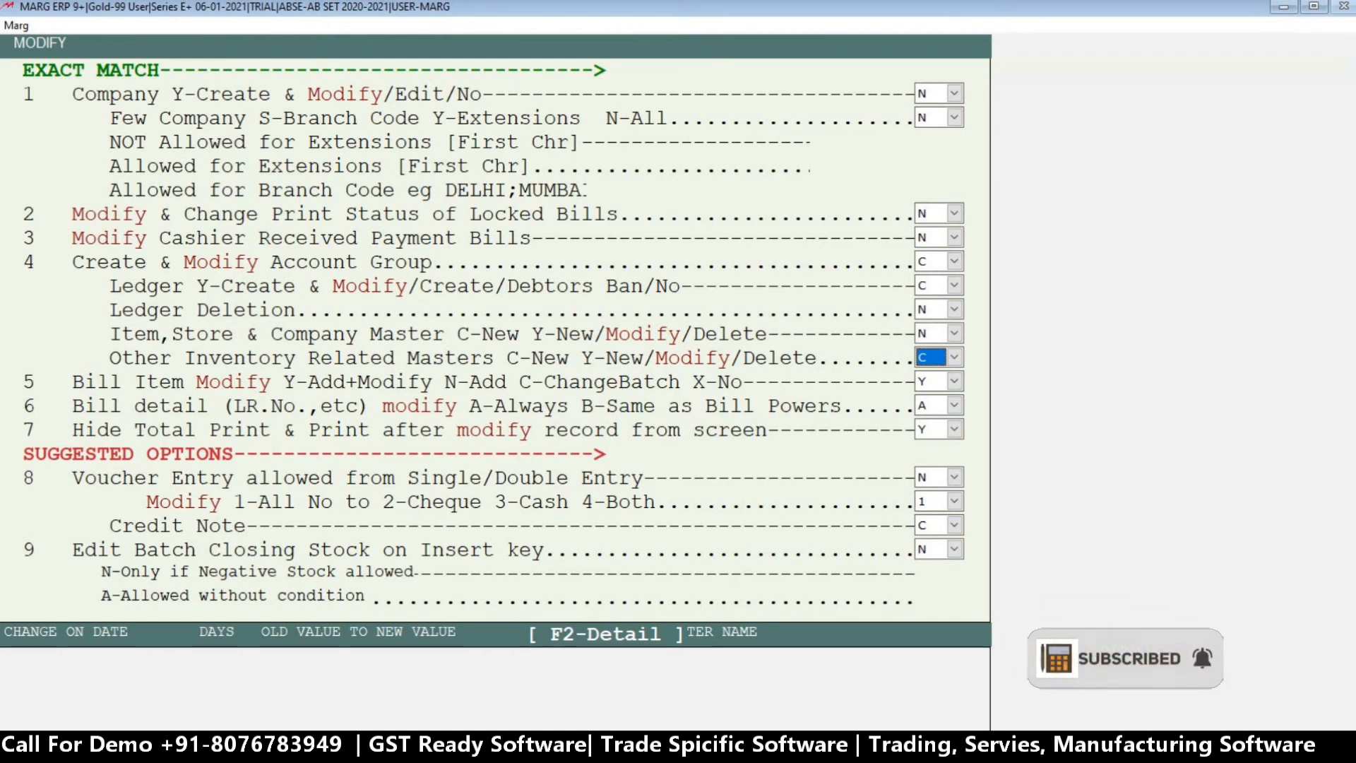
# Set ABC's power for Other Inventory Related Masters to N.
pyautogui.hotkey('alt', 'Down')
pyautogui.press('Up')
pyautogui.press('Up')
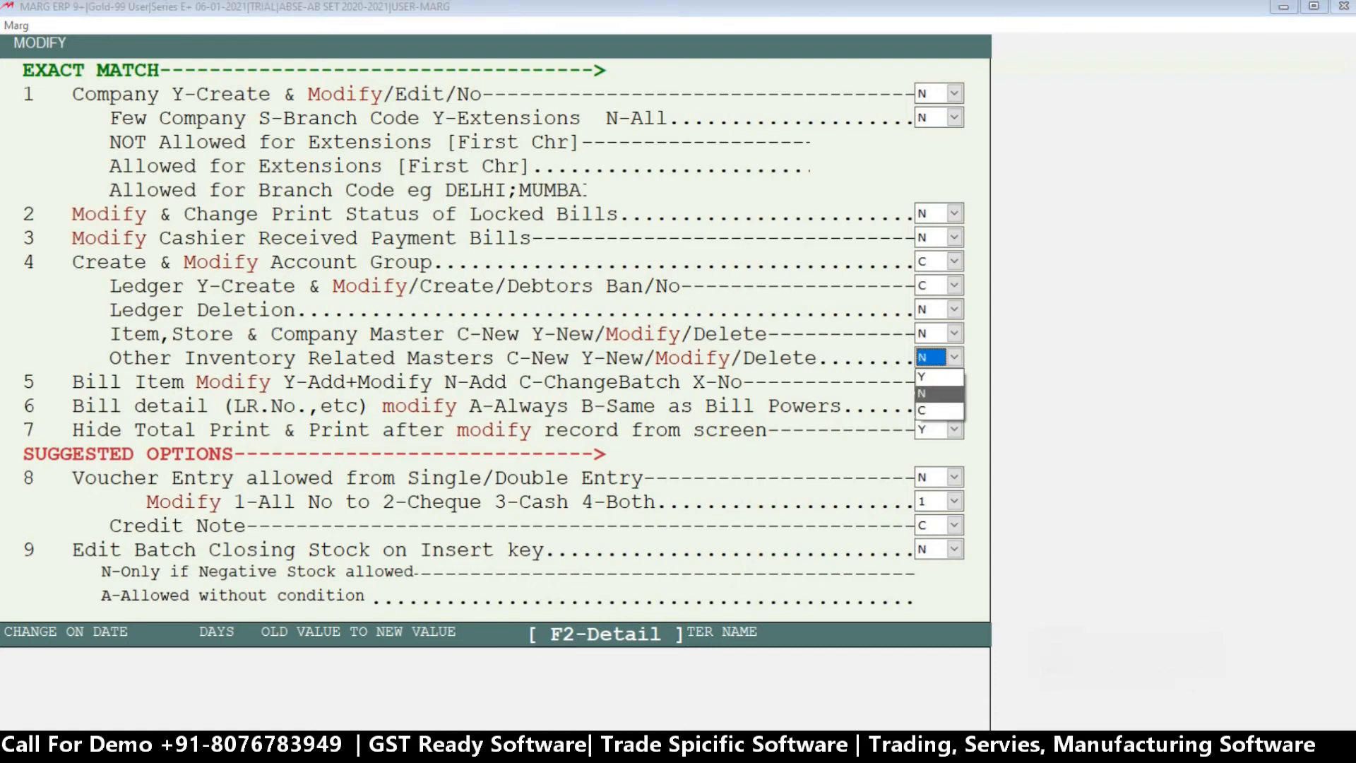
pyautogui.press('Down')
pyautogui.press('Return')
pyautogui.press('Return')
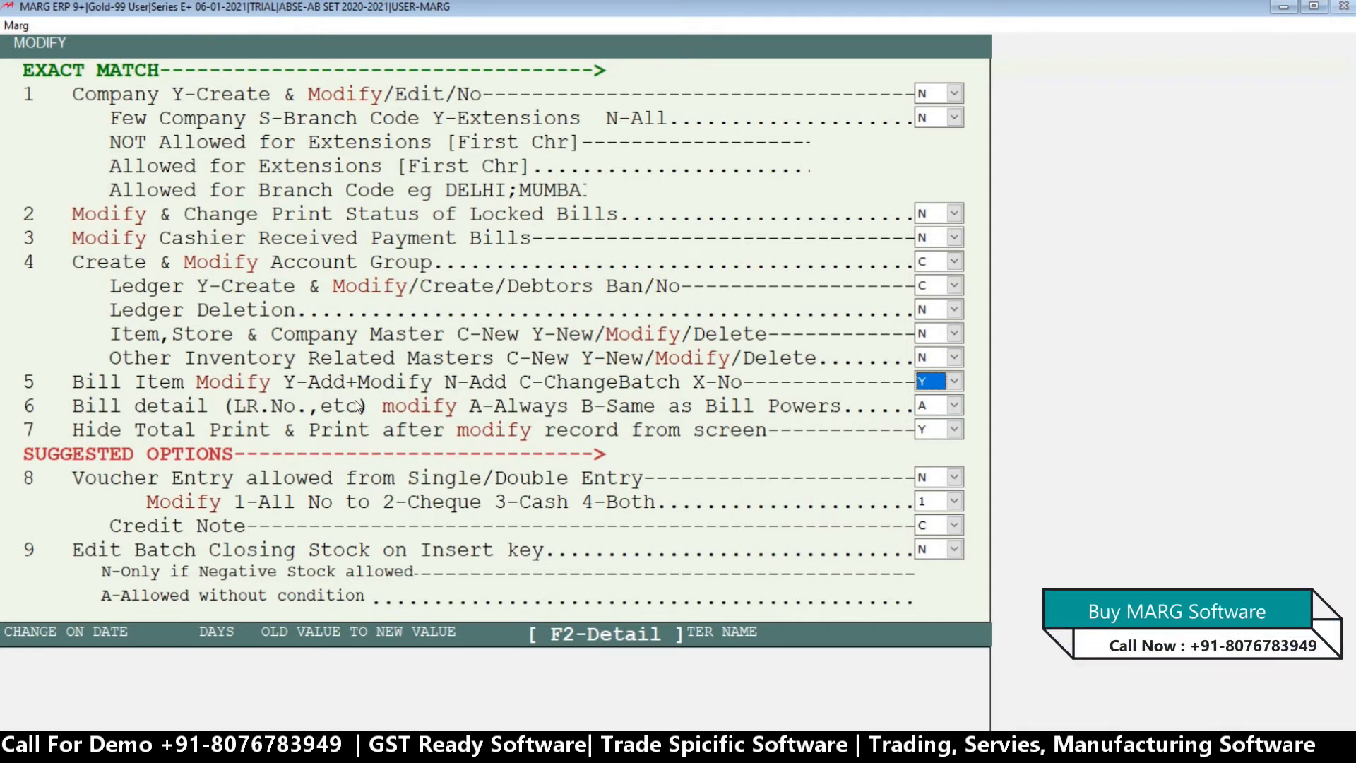
# Set ABC's Bill Item Modify power to N, so that items can only be added.
pyautogui.hotkey('alt', 'Down')
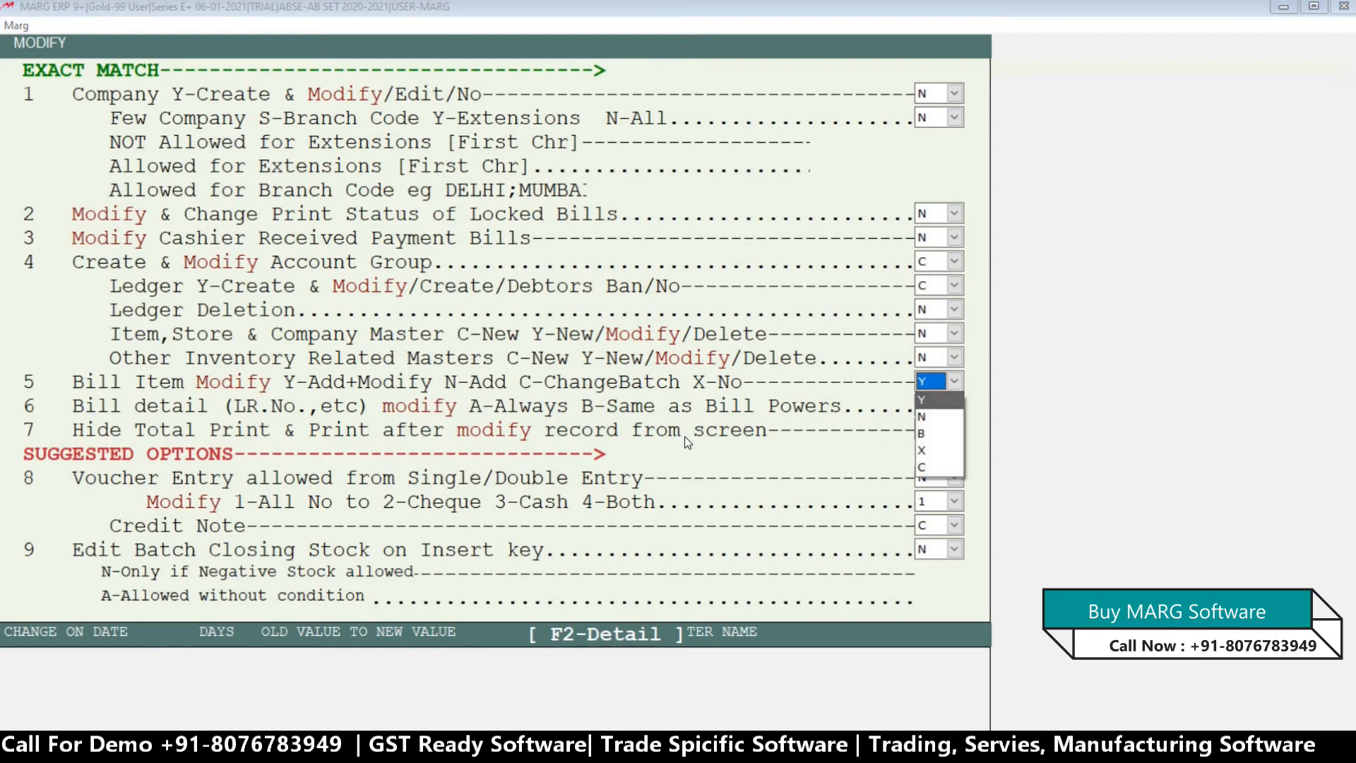
pyautogui.press('Down')
pyautogui.press('Return')
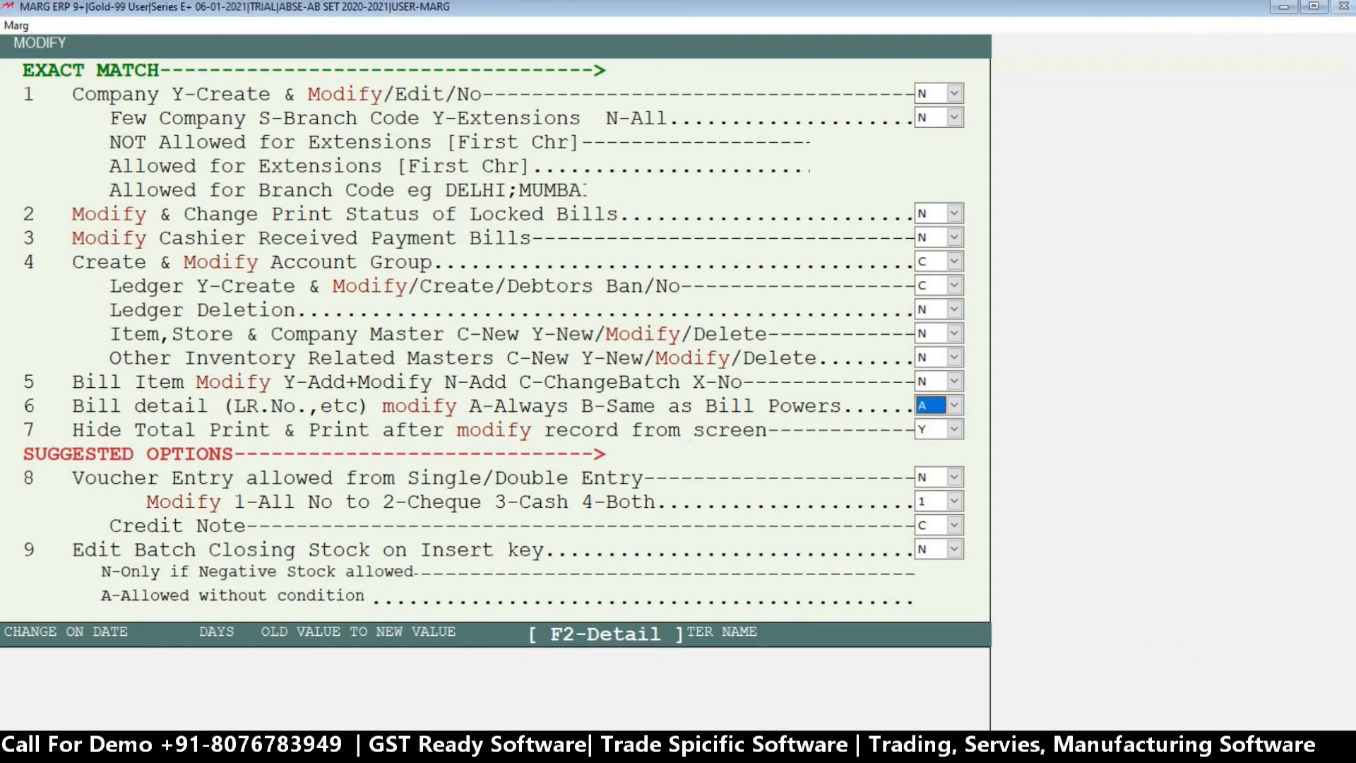
pyautogui.hotkey('alt', 'Down')
pyautogui.press('Down')
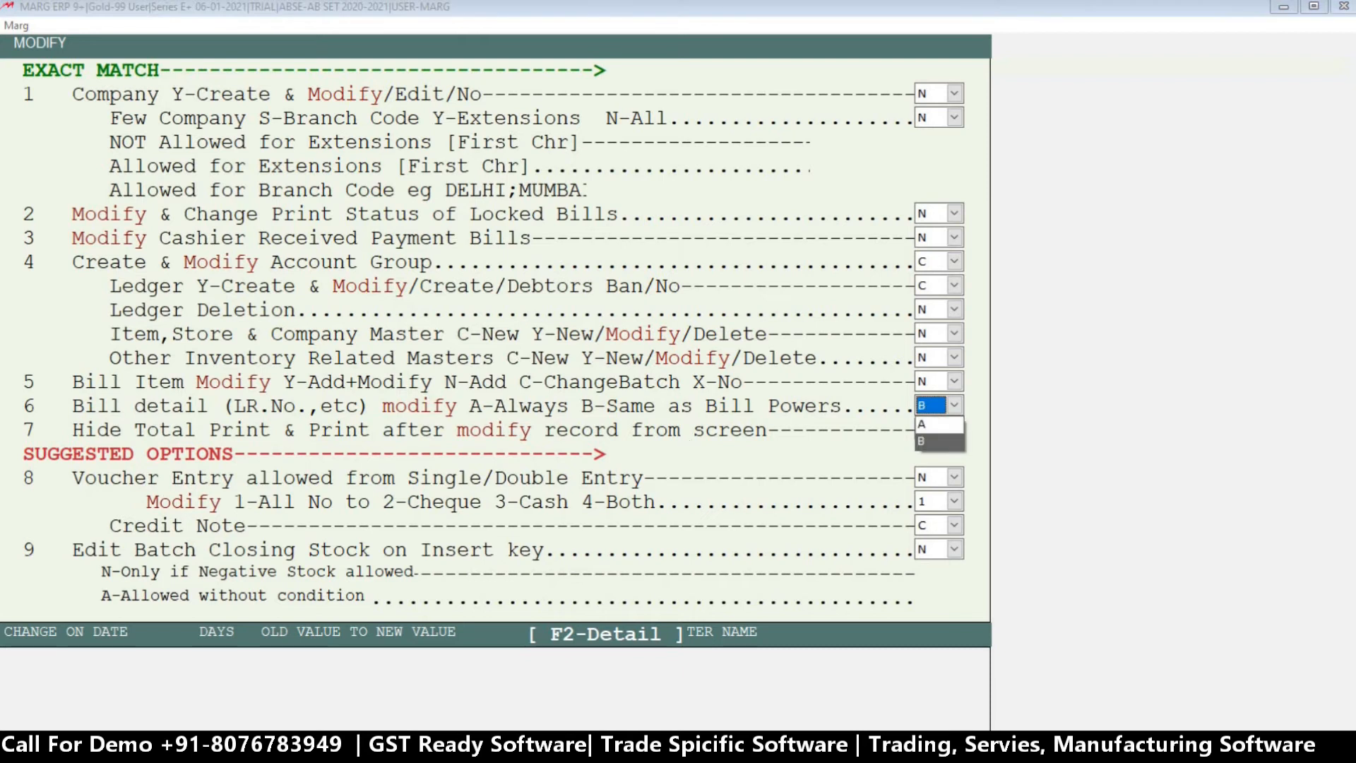
pyautogui.press('Up')
pyautogui.press('Return')
pyautogui.press('Return')
pyautogui.press('Return')
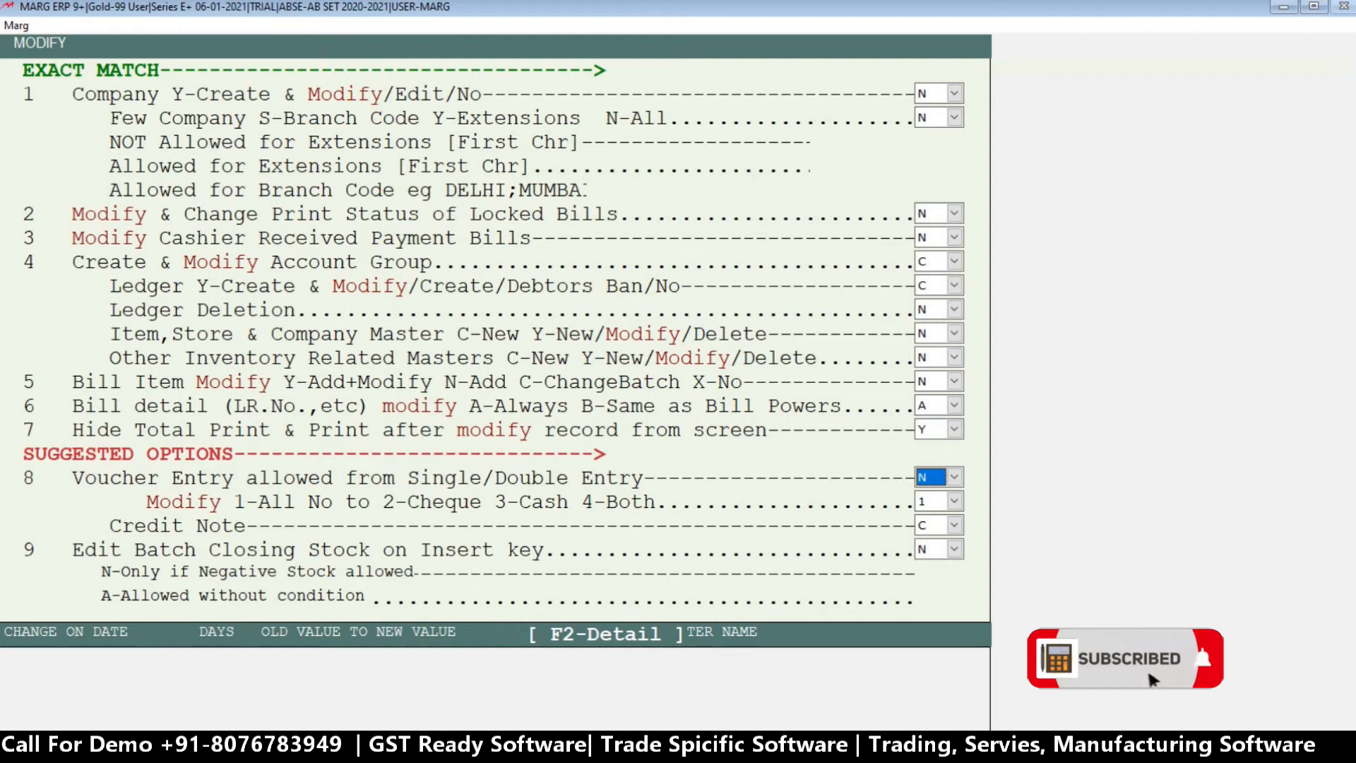
# Restrict ABC's Current Year DATA Entry power to 3 Entry Only.
pyautogui.press('Return')
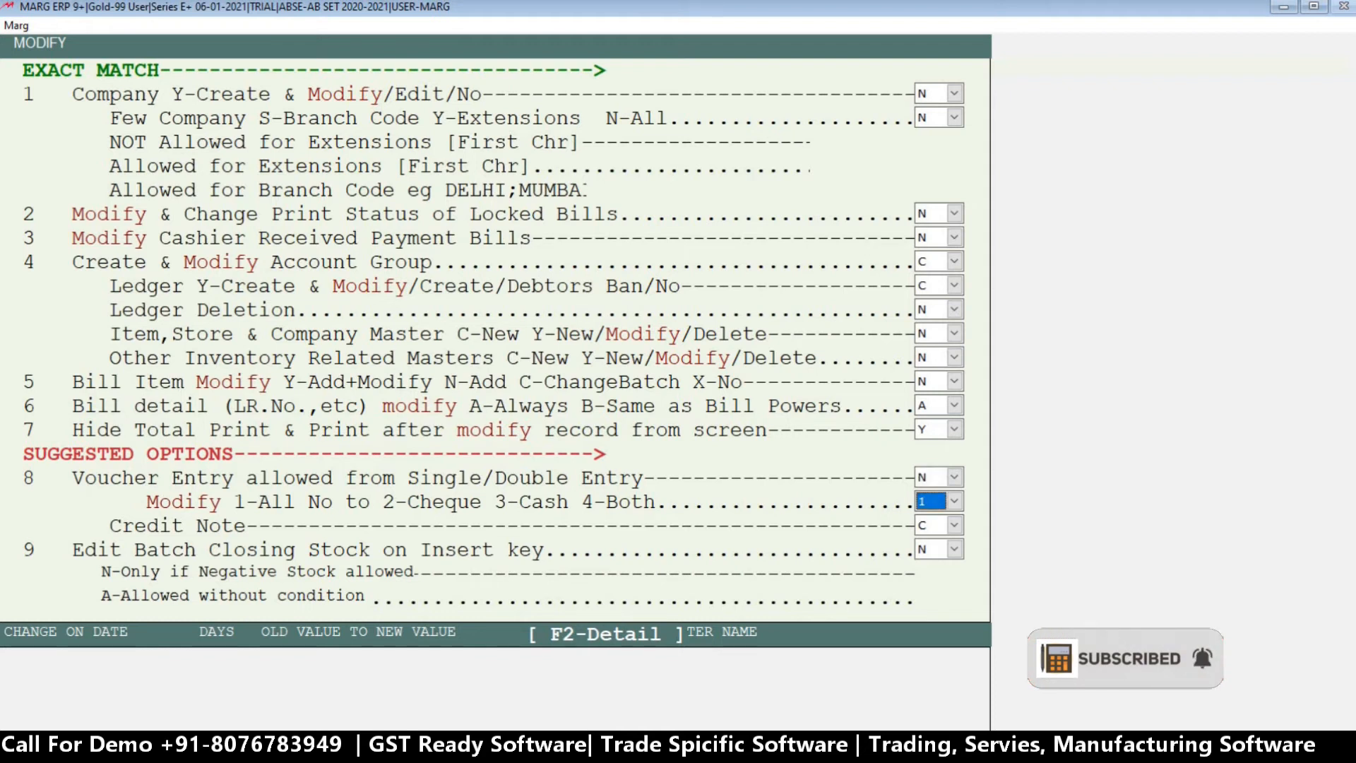
pyautogui.press('Return')
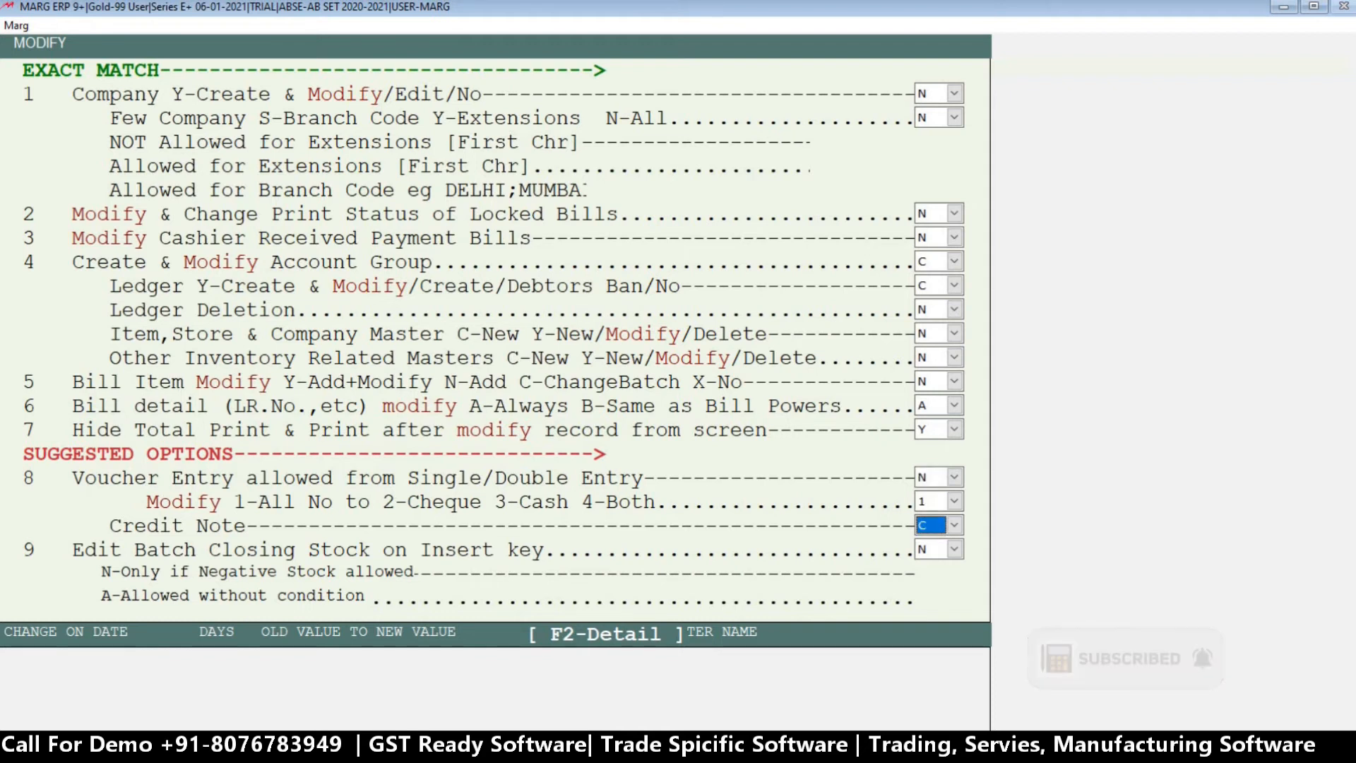
pyautogui.press('Return')
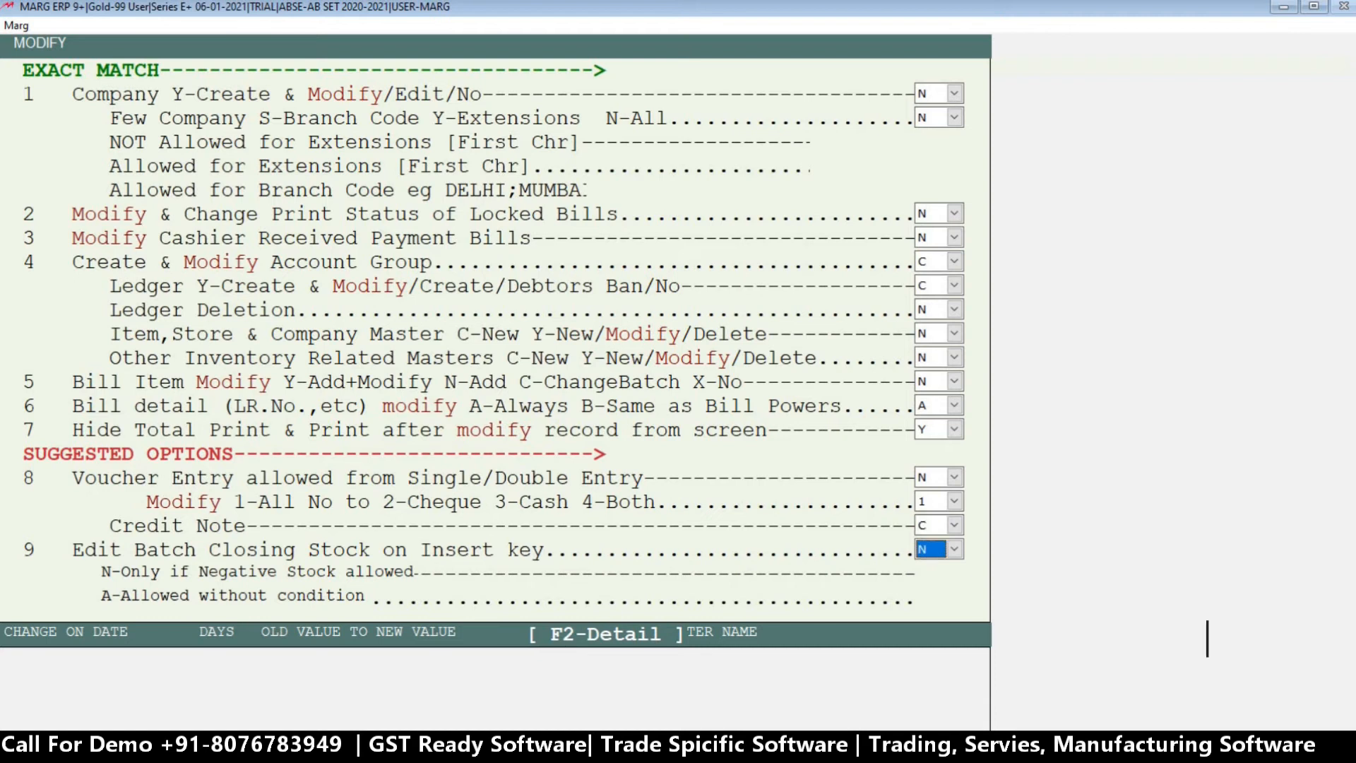
pyautogui.press('Return')
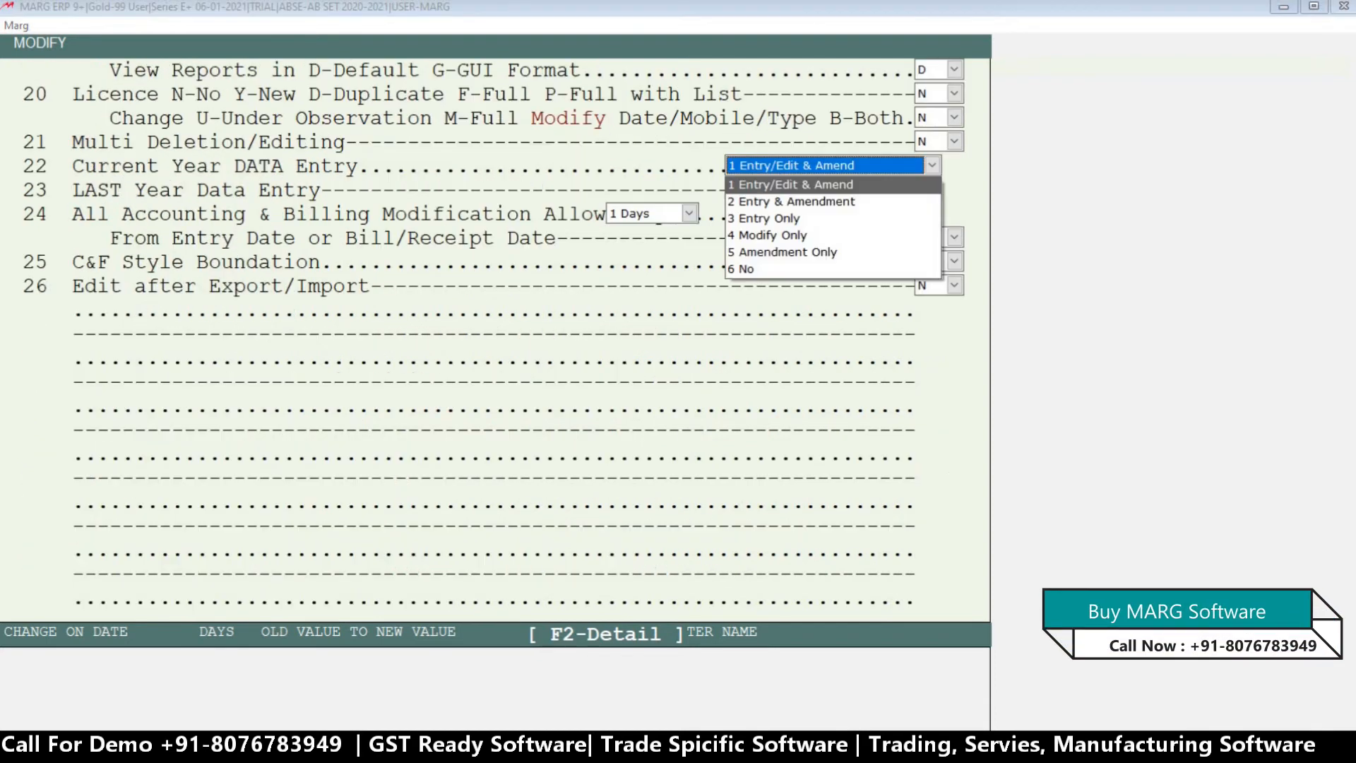
pyautogui.press('Down')
pyautogui.press('Down')
pyautogui.press('Down')
pyautogui.press('Down')
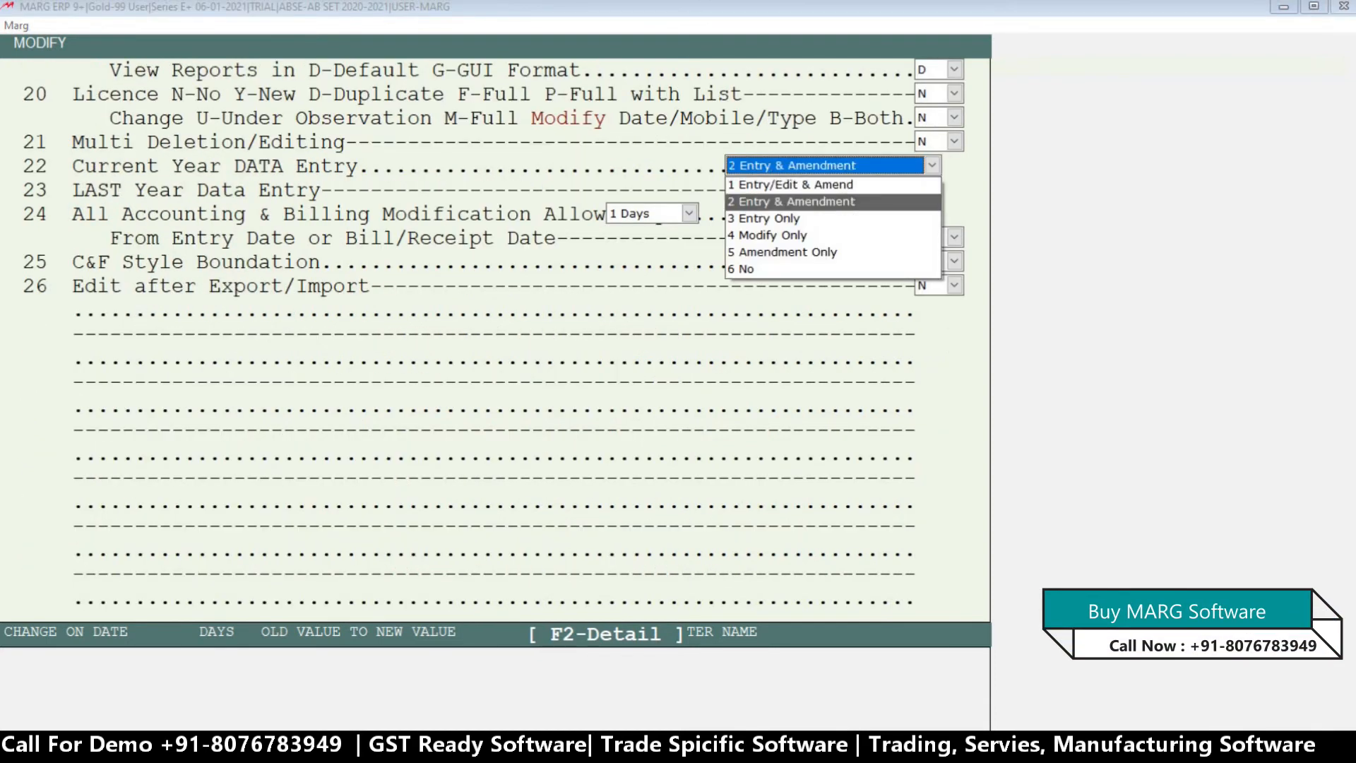
pyautogui.press('Up')
pyautogui.press('Up')
pyautogui.press('Up')
pyautogui.press('Up')
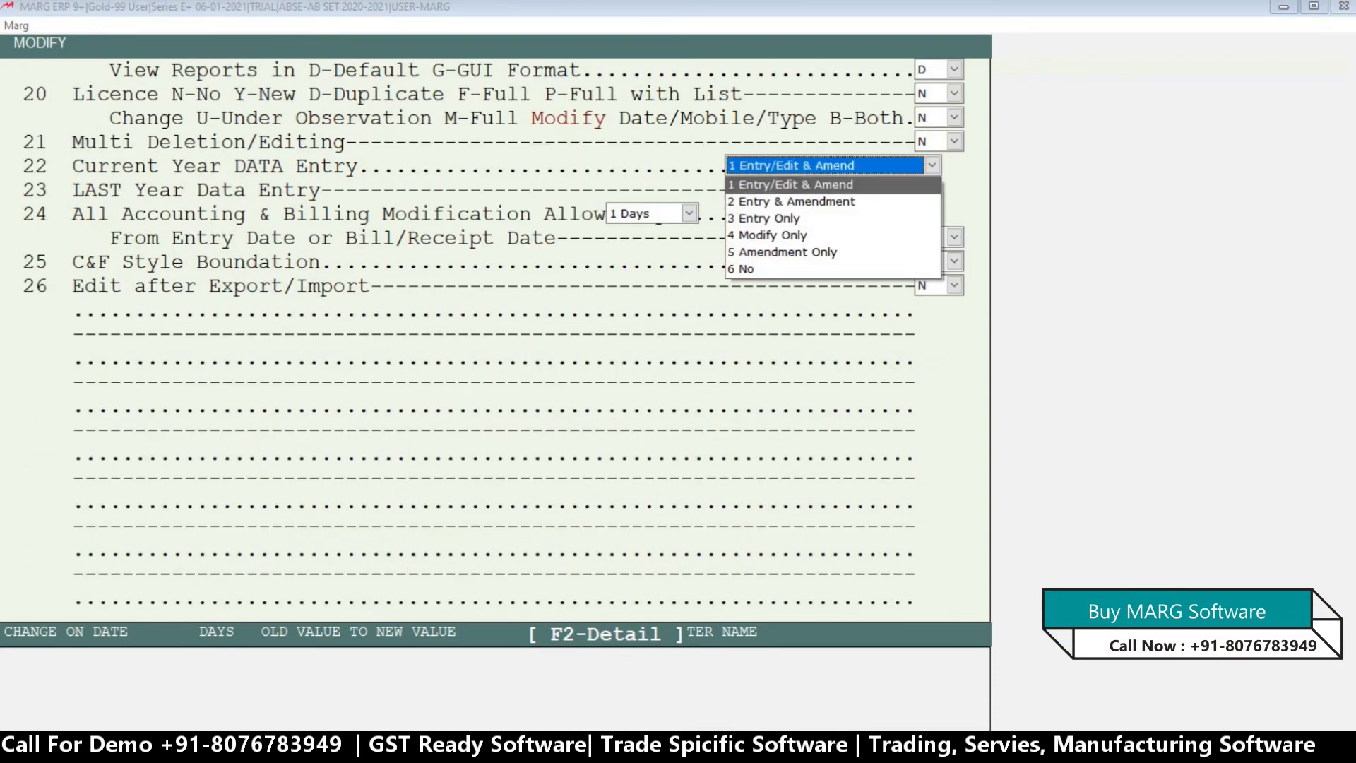
pyautogui.press('Down')
pyautogui.press('Down')
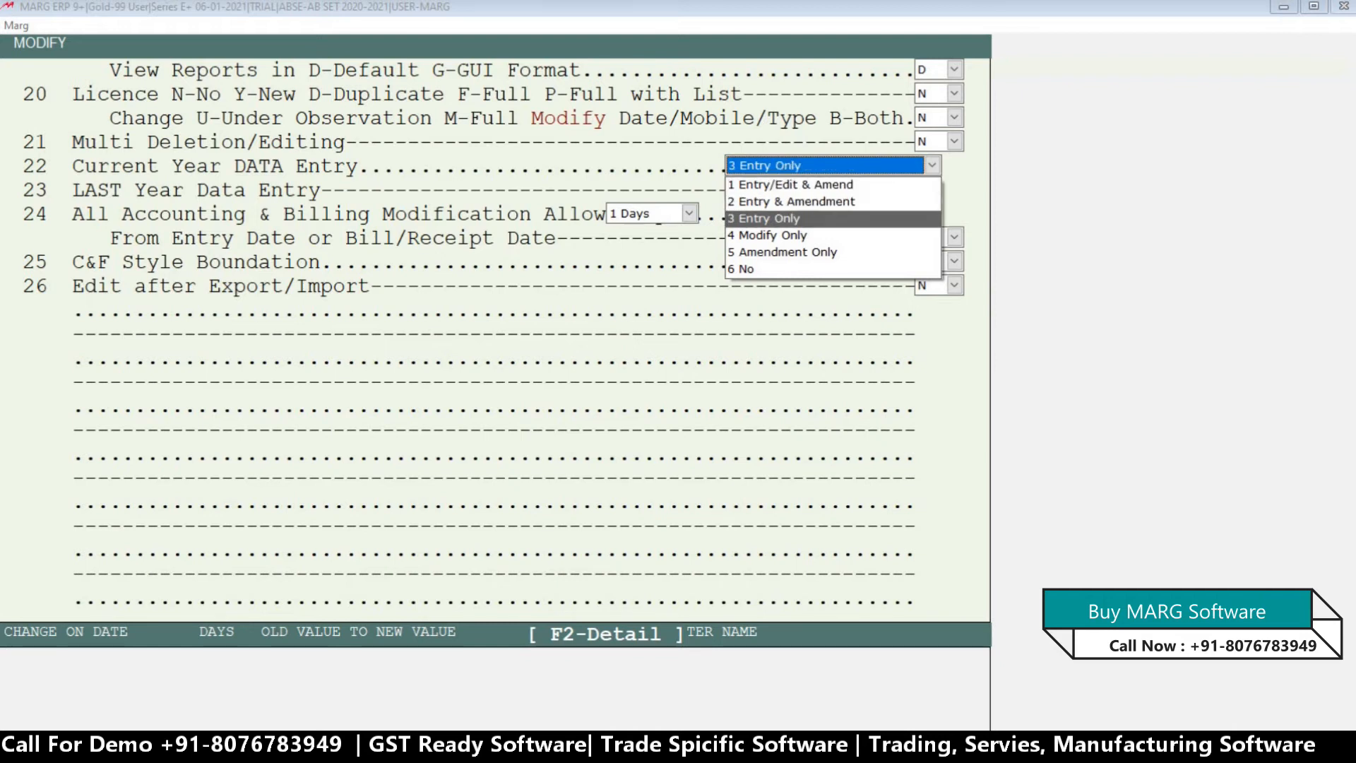
pyautogui.press('Return')
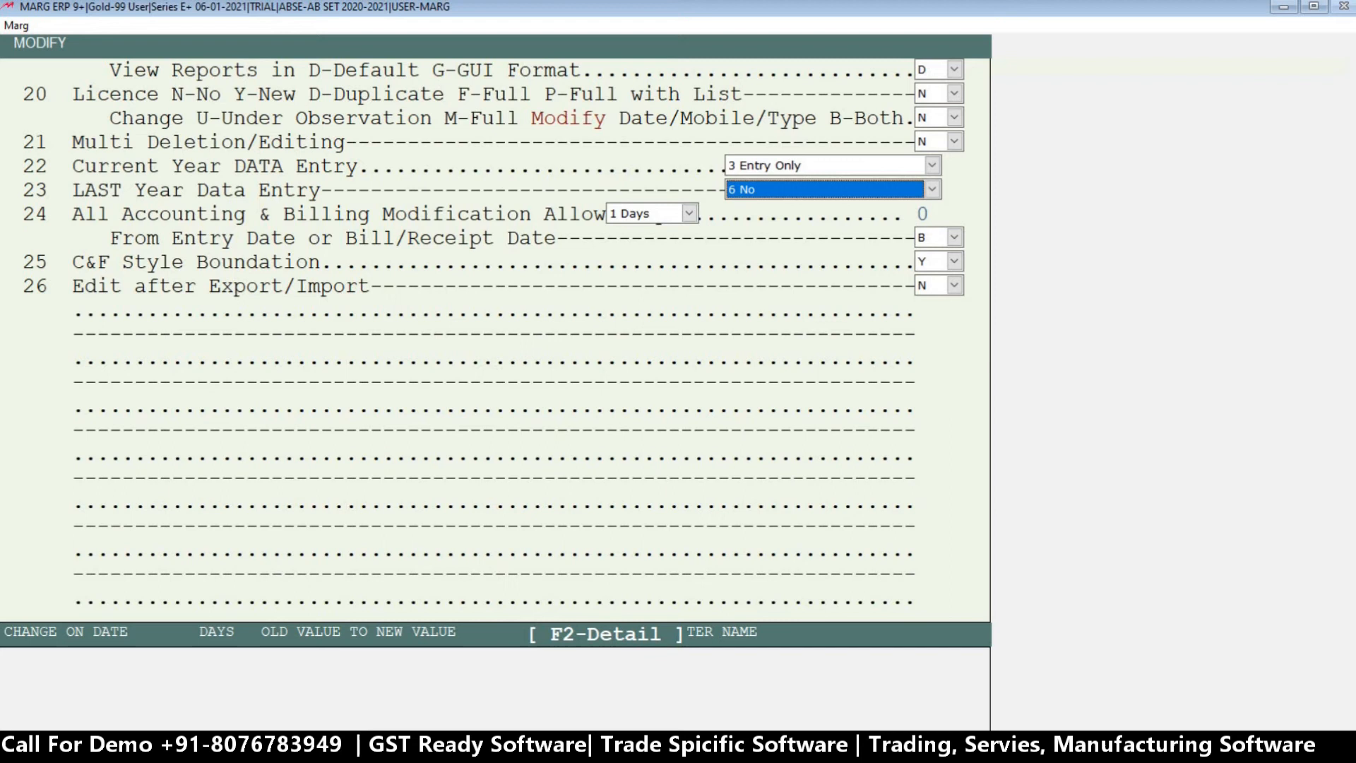
# Save the changed powers for ABC and leave the password and authority list.
pyautogui.press('Return')
pyautogui.press('Escape')
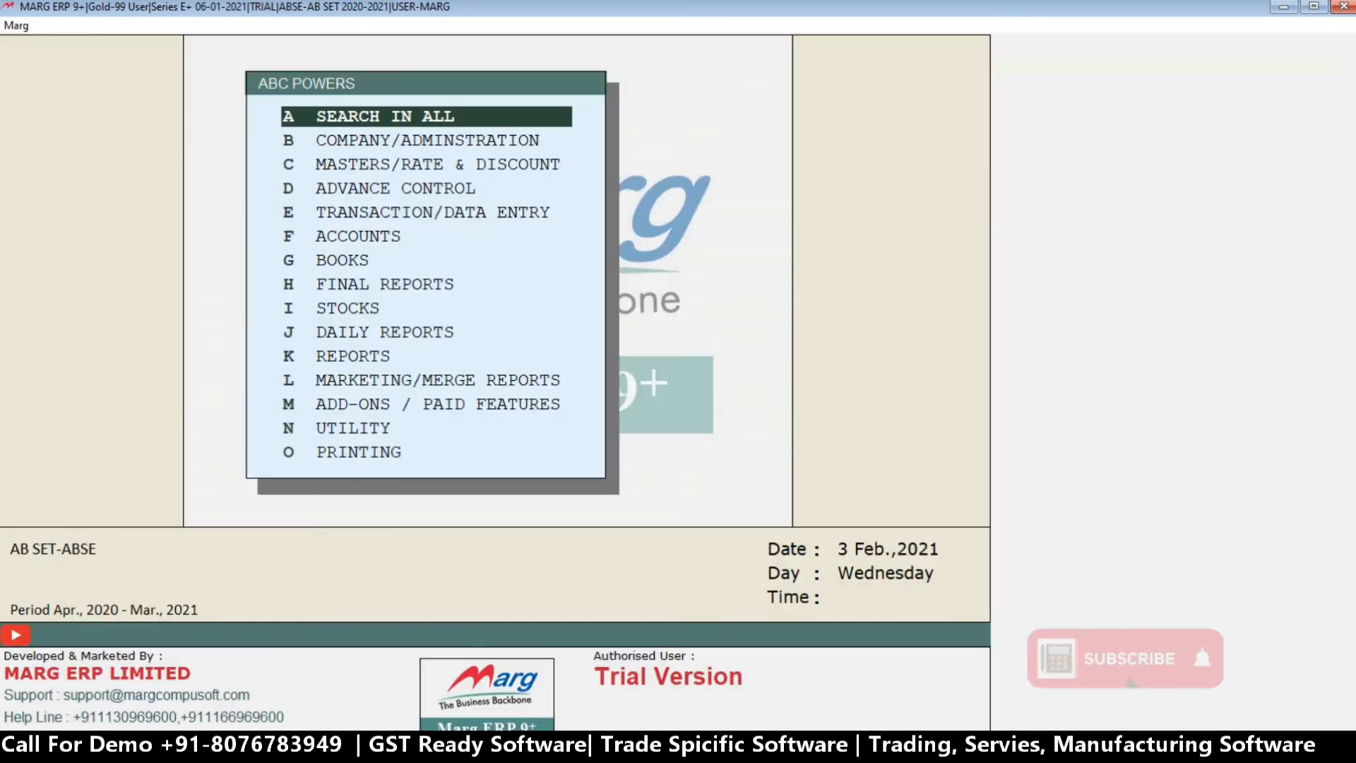
pyautogui.press('Escape')
pyautogui.press('Return')
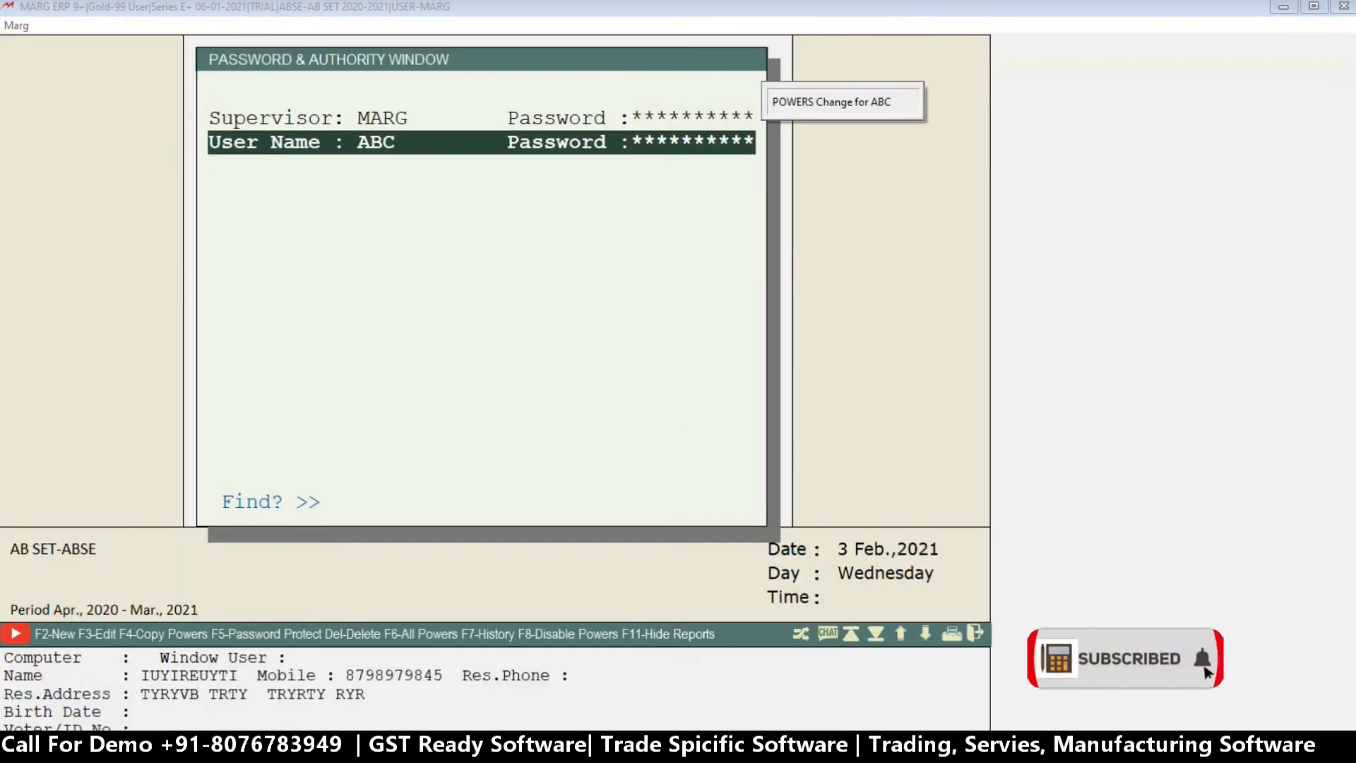
pyautogui.press('Escape')
# Log in as ABC with the user ID and password, accepting the default screen saver settings.
pyautogui.press('Return')
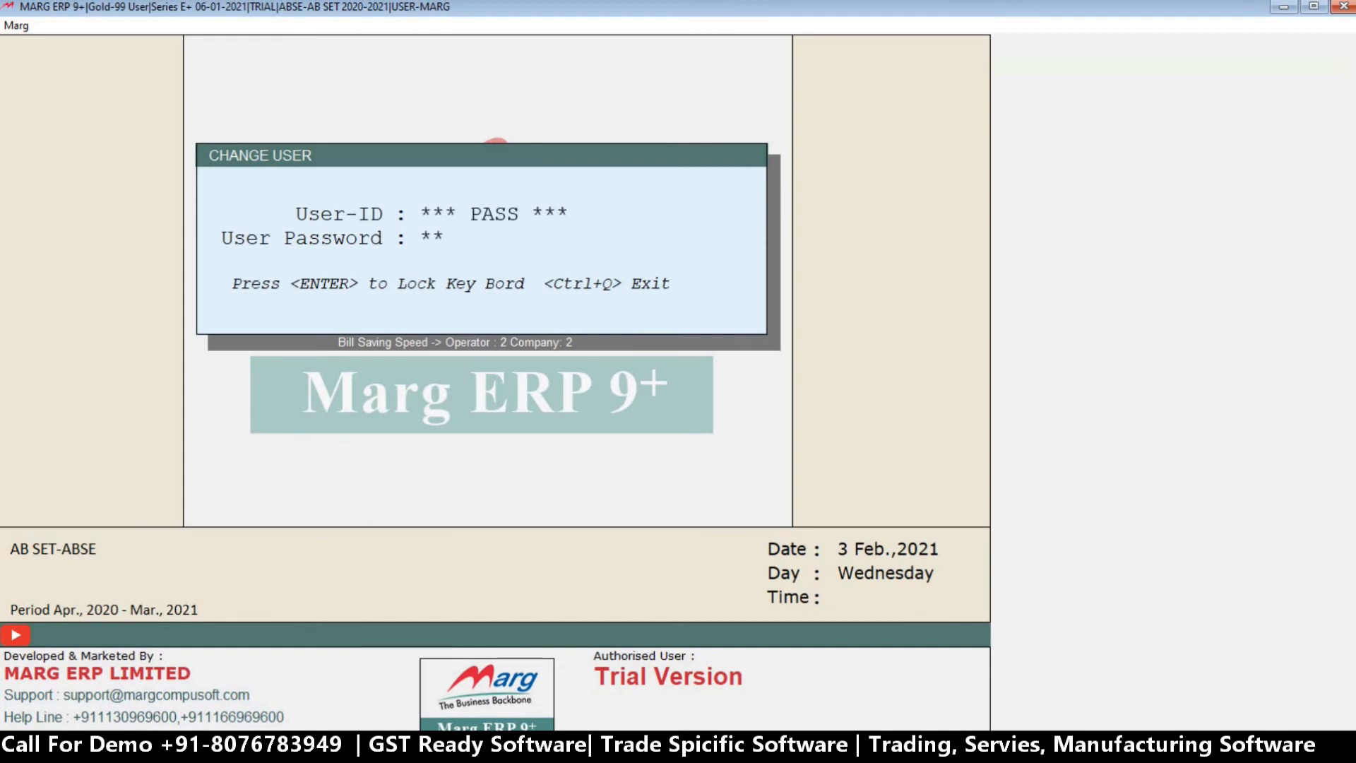
pyautogui.press('Return')
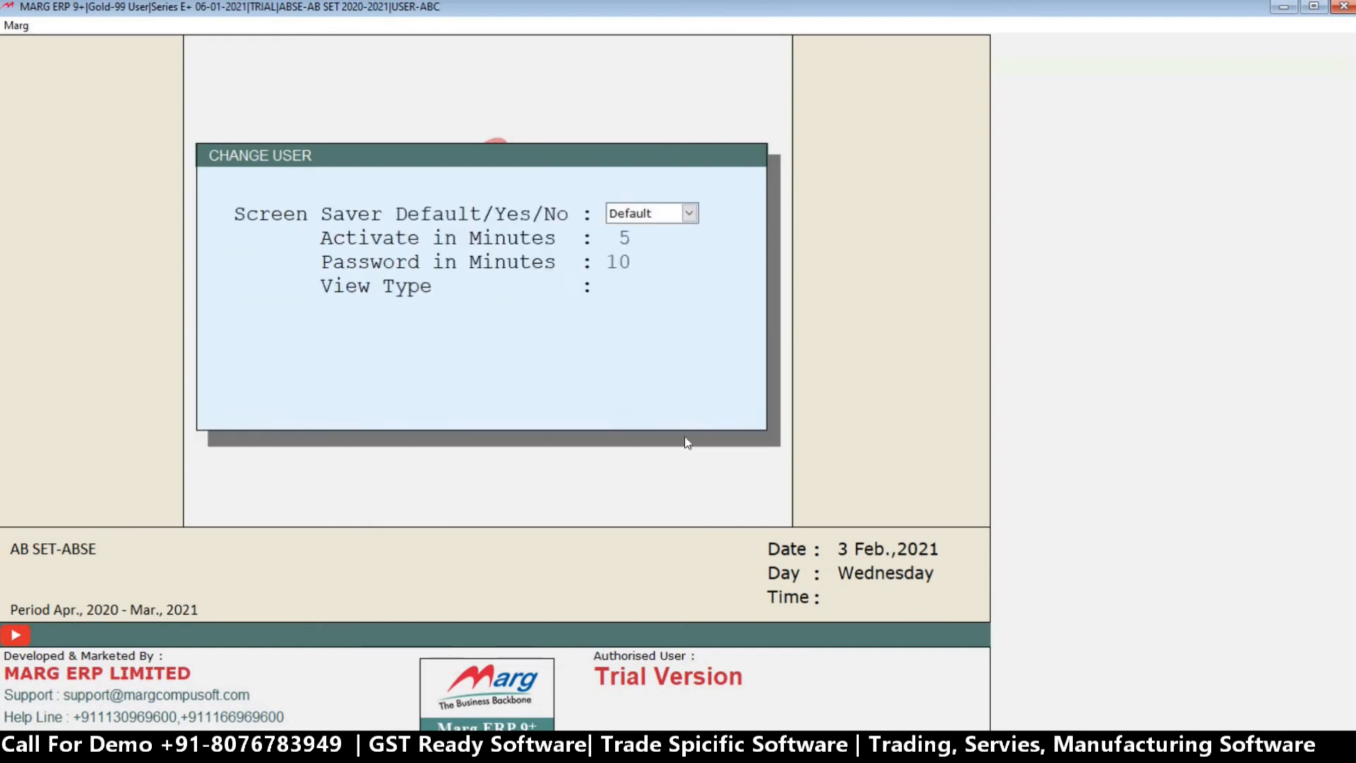
pyautogui.press('Return')
pyautogui.press('Return')
pyautogui.press('Return')
pyautogui.press('Return')
# Look up the bills dated 03-02-2021 for modification and open sale bill 0000002.
pyautogui.press('Return')
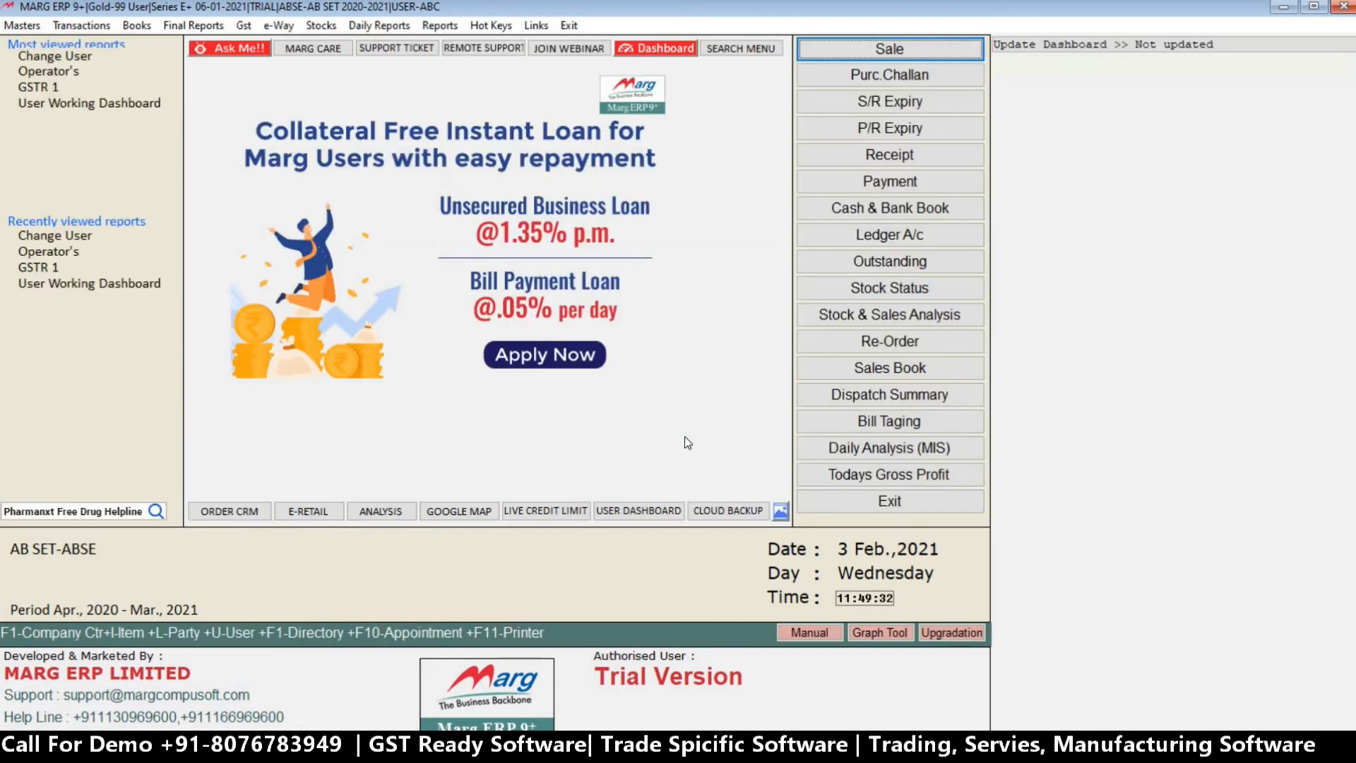
pyautogui.click(879, 234)
pyautogui.write('\\')
pyautogui.press('Return')
pyautogui.press('Return')
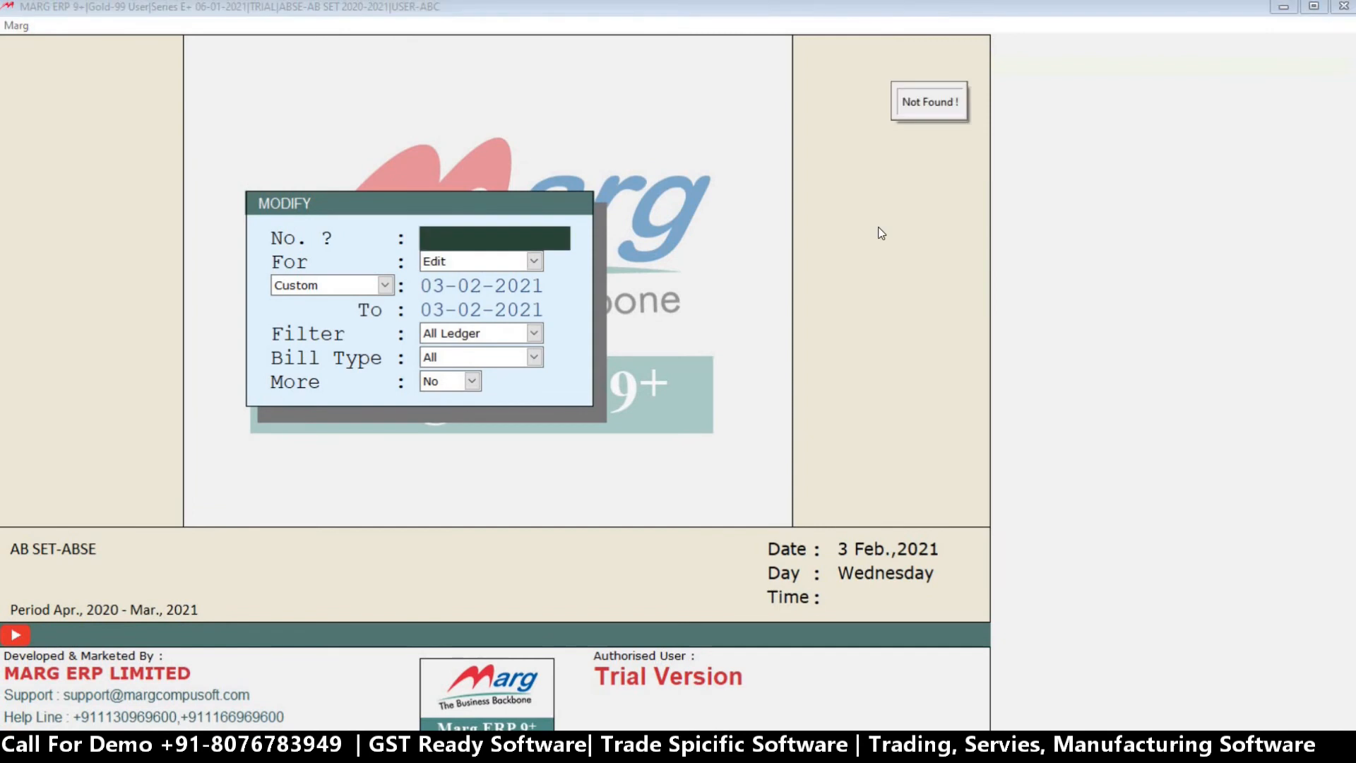
pyautogui.press('Return')
pyautogui.press('Return')
pyautogui.press('a')
pyautogui.press('Return')
pyautogui.press('Return')
pyautogui.press('Return')
pyautogui.press('Return')
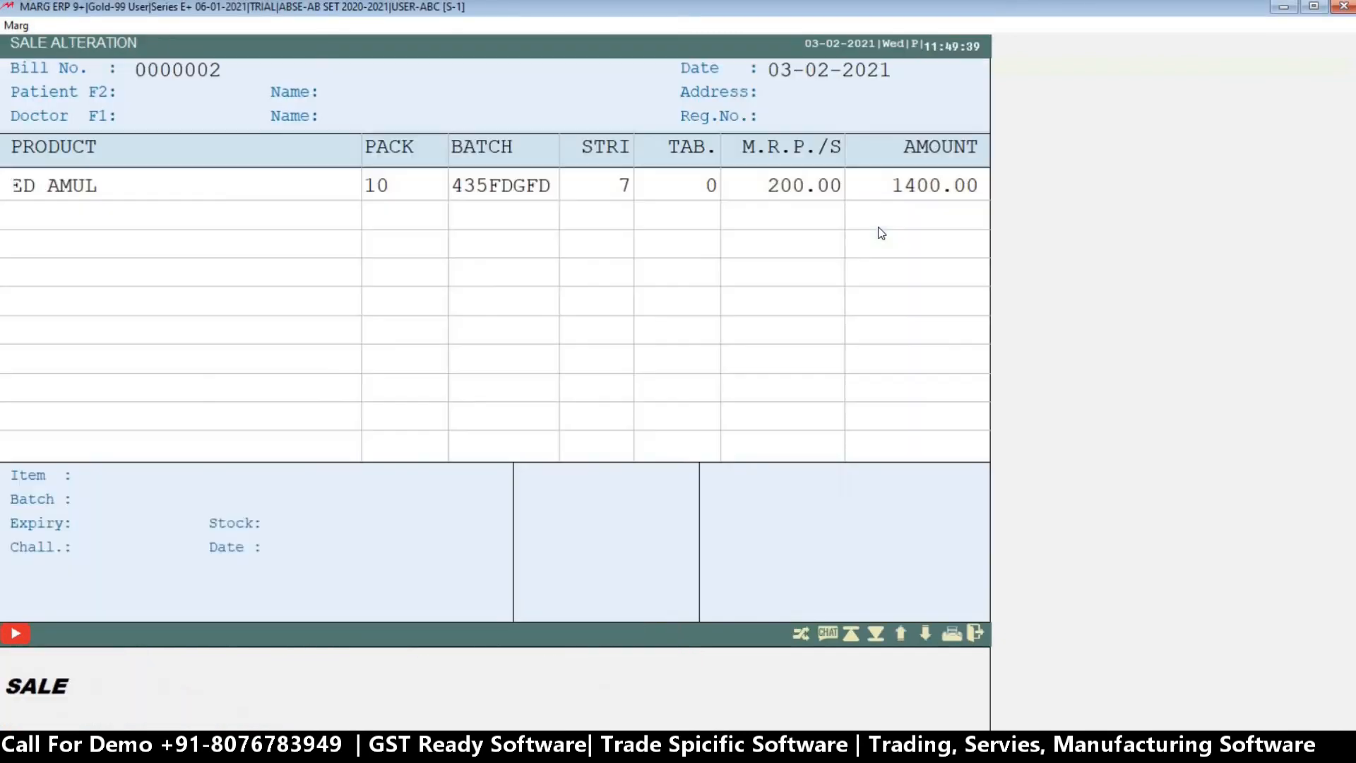
# Examine which closing options, such as Print, Cancel, View and Amendment, are offered to ABC for sale bill 0000002, and leave the bill.
pyautogui.press('Right')
pyautogui.press('Right')
pyautogui.press('Right')
pyautogui.press('Right')
pyautogui.press('Right')
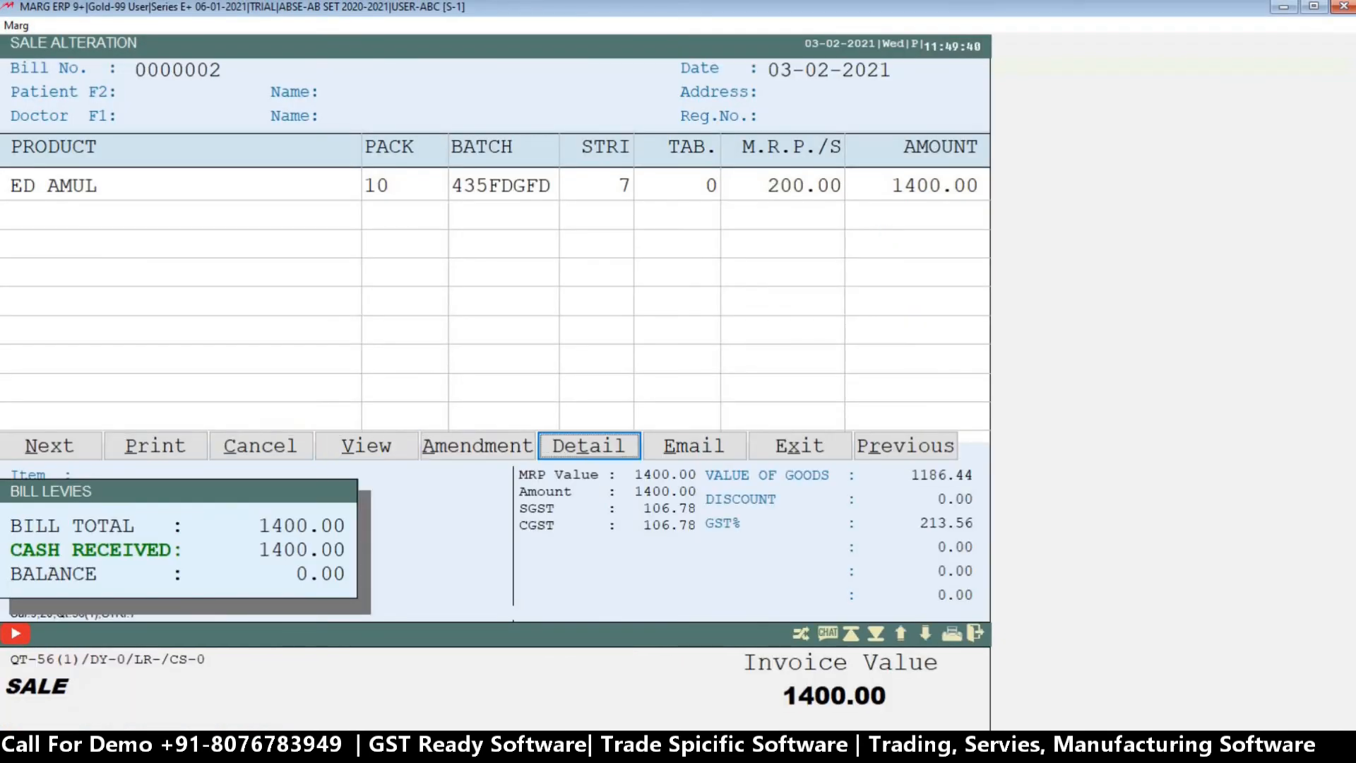
pyautogui.press('Left')
pyautogui.press('Left')
pyautogui.press('Left')
pyautogui.press('Left')
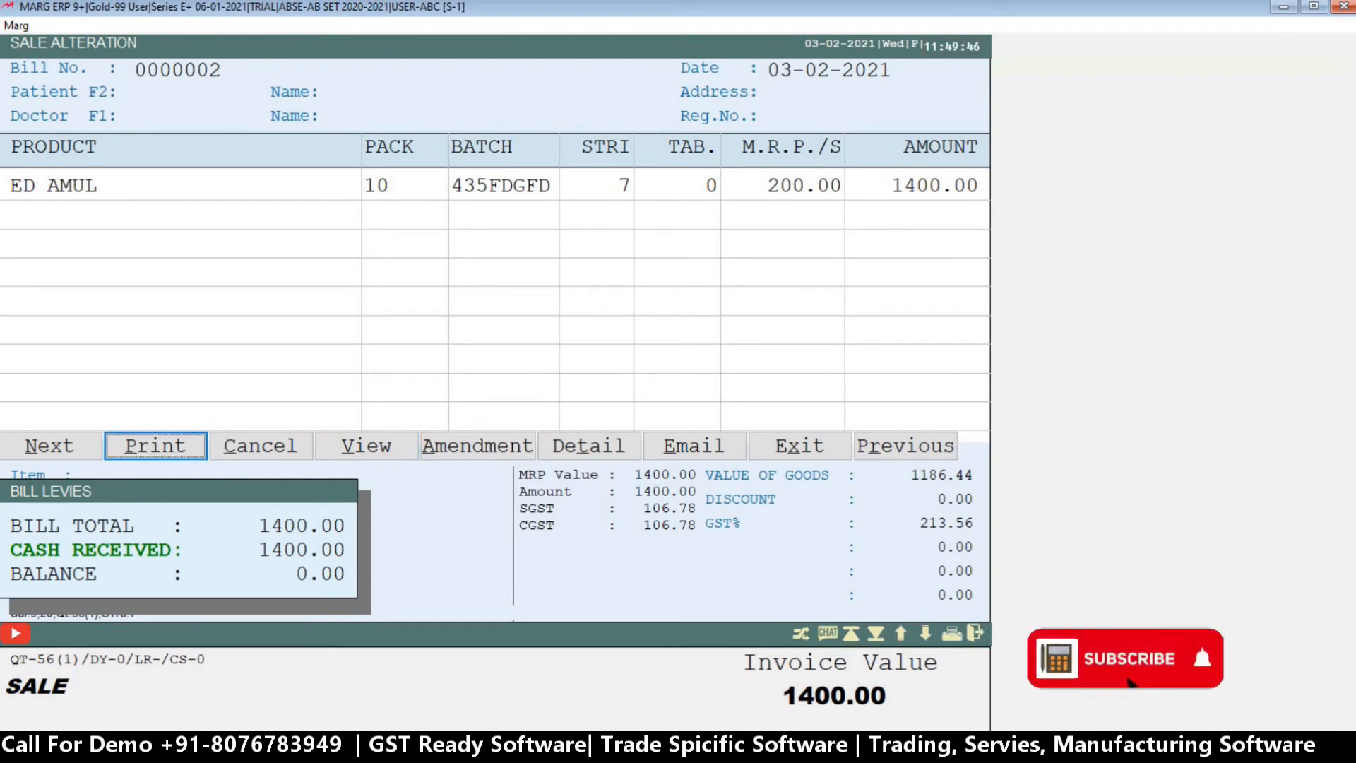
pyautogui.press('Left')
pyautogui.press('Right')
pyautogui.press('Right')
pyautogui.press('Right')
pyautogui.press('Right')
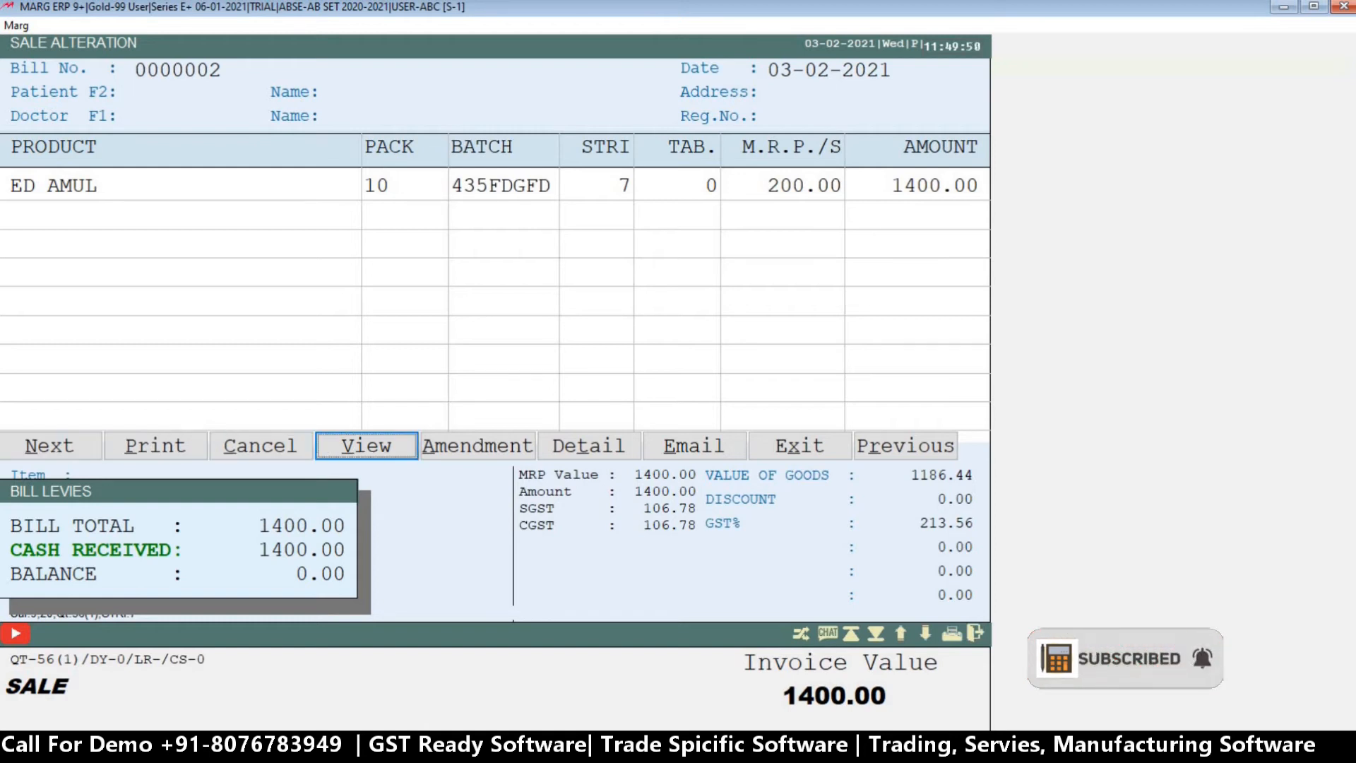
pyautogui.press('Left')
pyautogui.press('Left')
pyautogui.press('Left')
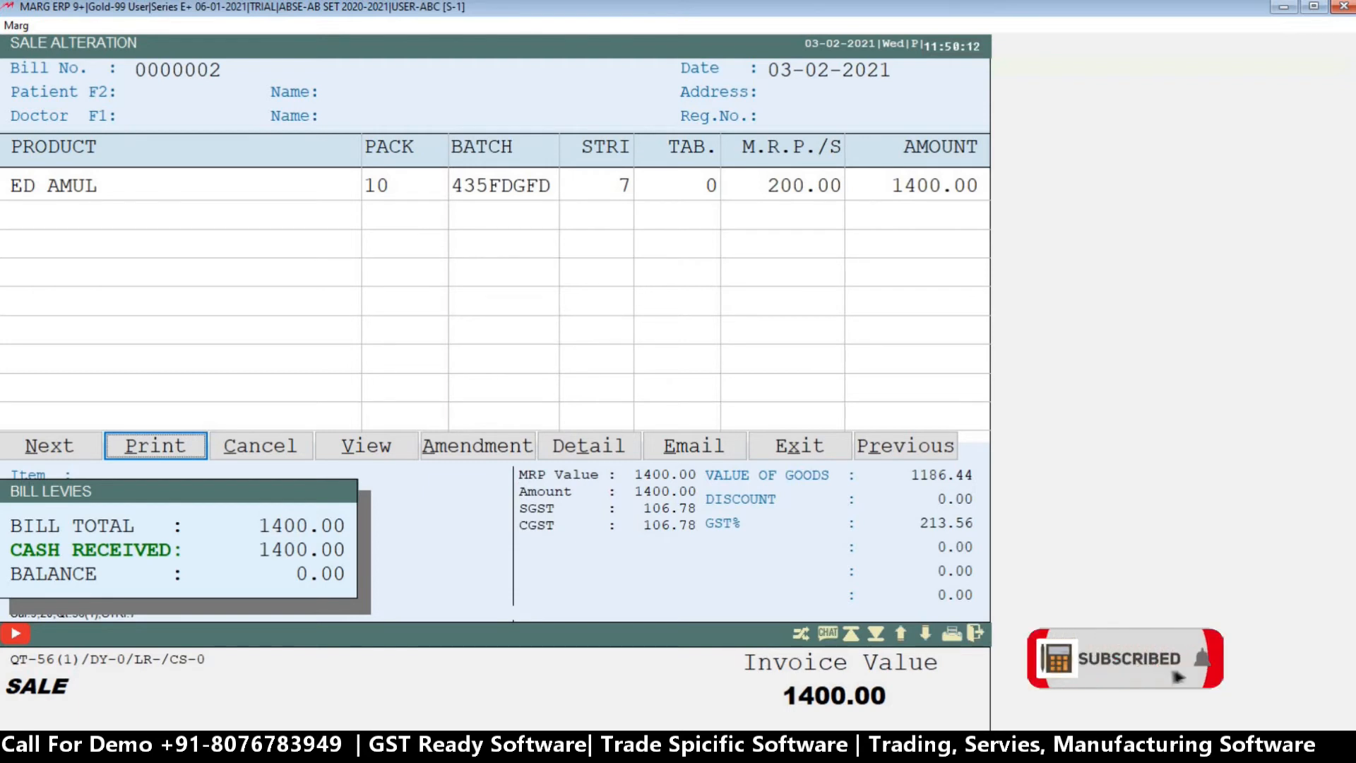
pyautogui.press('Right')
pyautogui.press('Right')
pyautogui.press('Right')
pyautogui.press('Right')
pyautogui.press('Right')
pyautogui.press('Right')
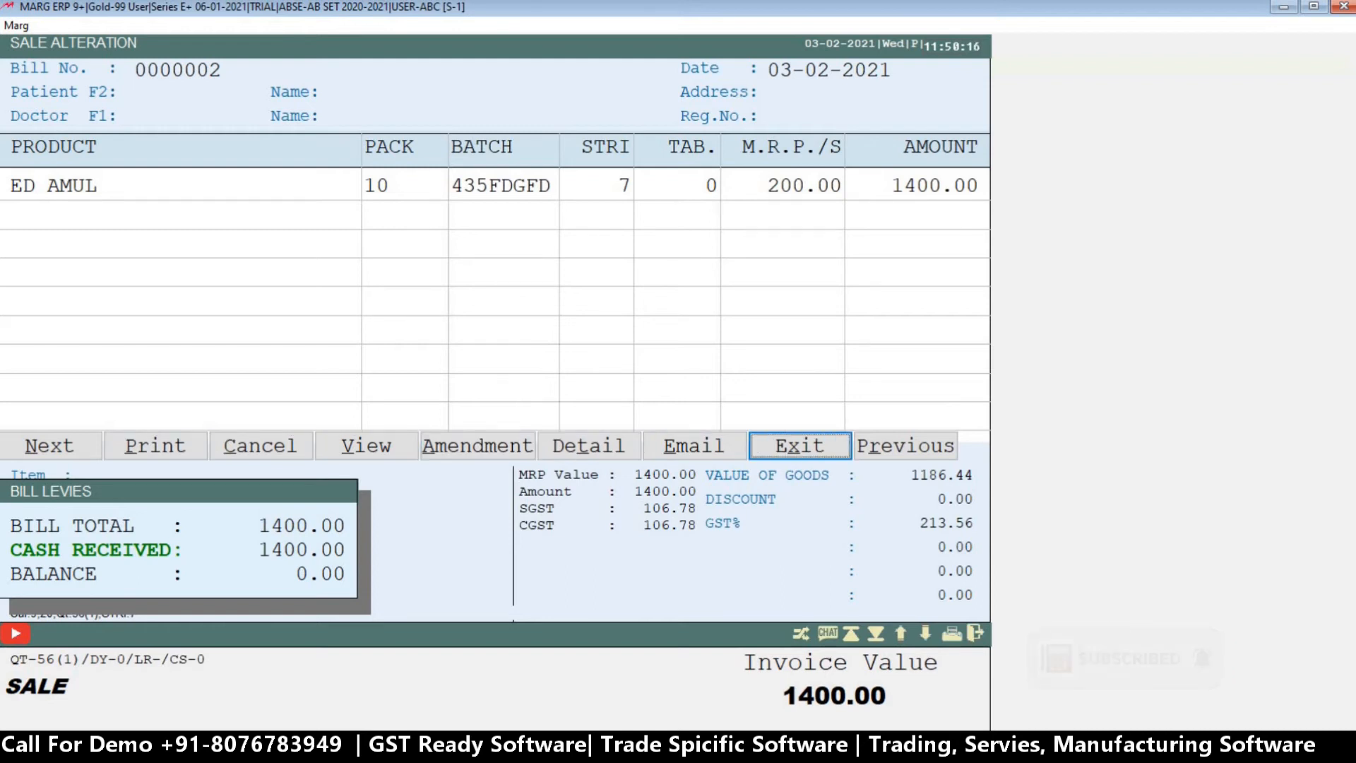
pyautogui.press('Right')
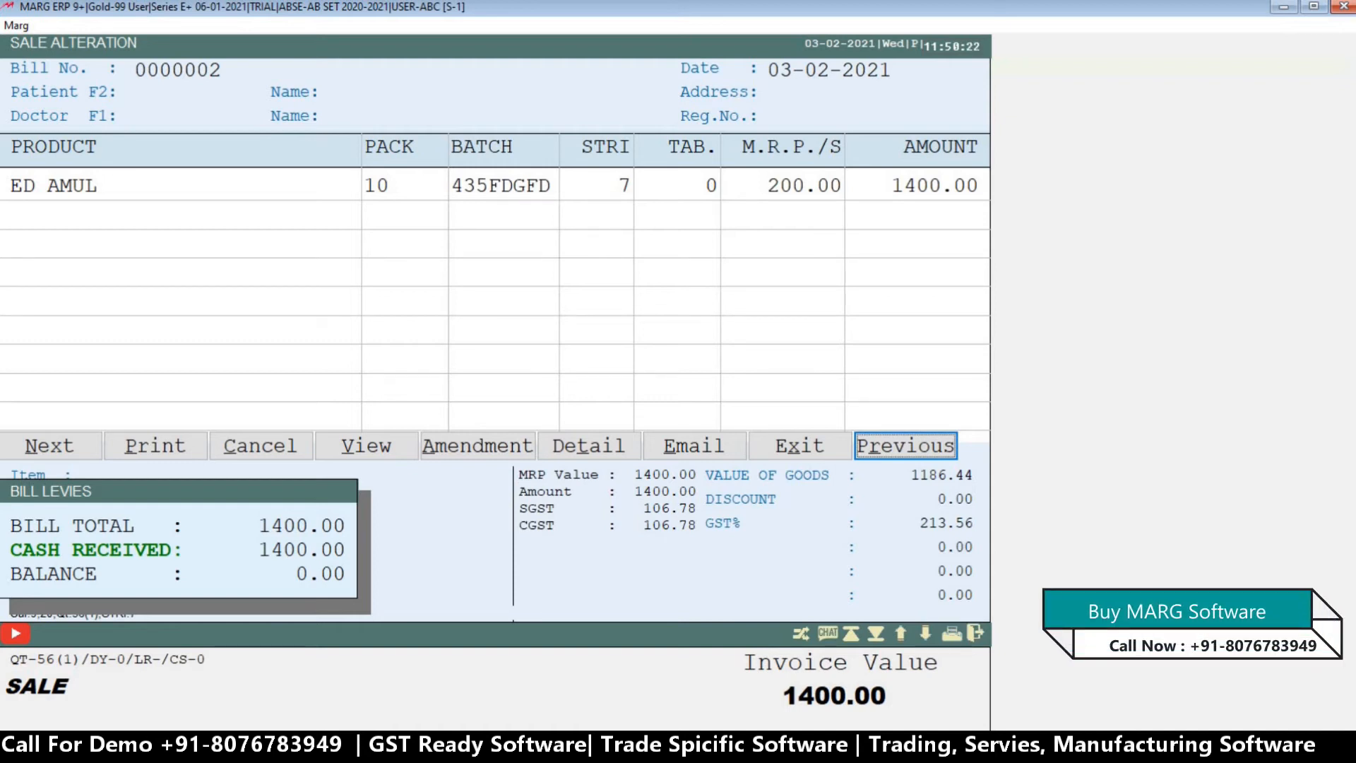
pyautogui.press('Return')
pyautogui.press('Escape')
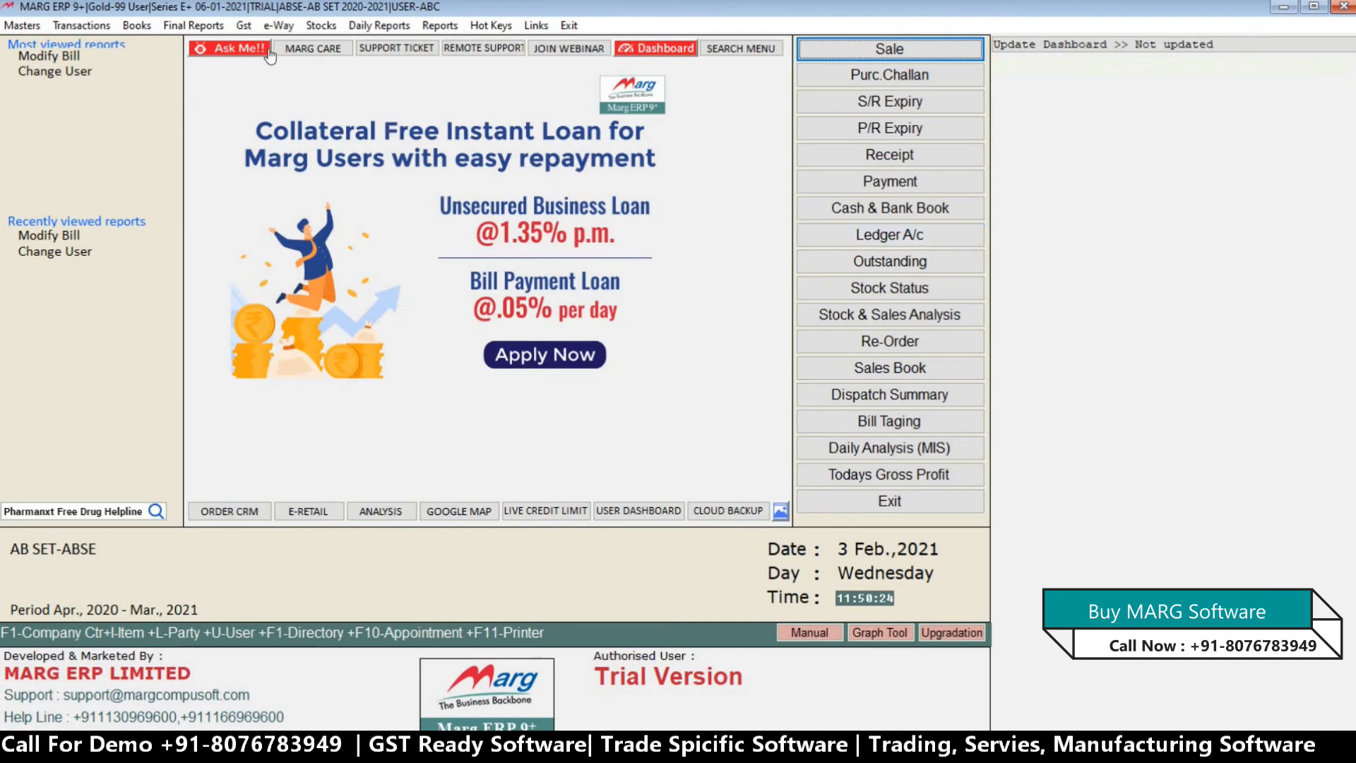
# Test ABC's access to the Daily Reports by trying to open Multi Bill/Other Printing and one further report.
pyautogui.click(381, 26)
pyautogui.moveTo(395, 45)
pyautogui.click(614, 61)
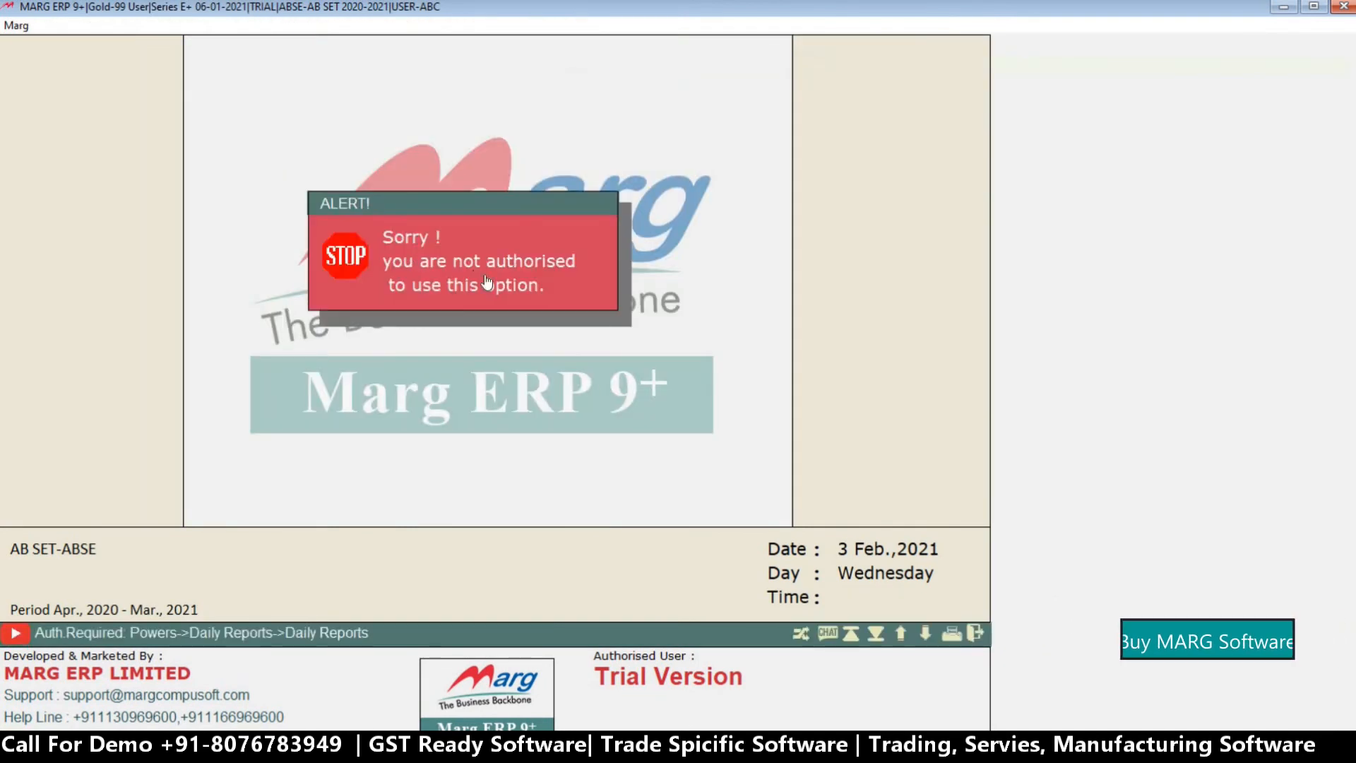
pyautogui.click(418, 260)
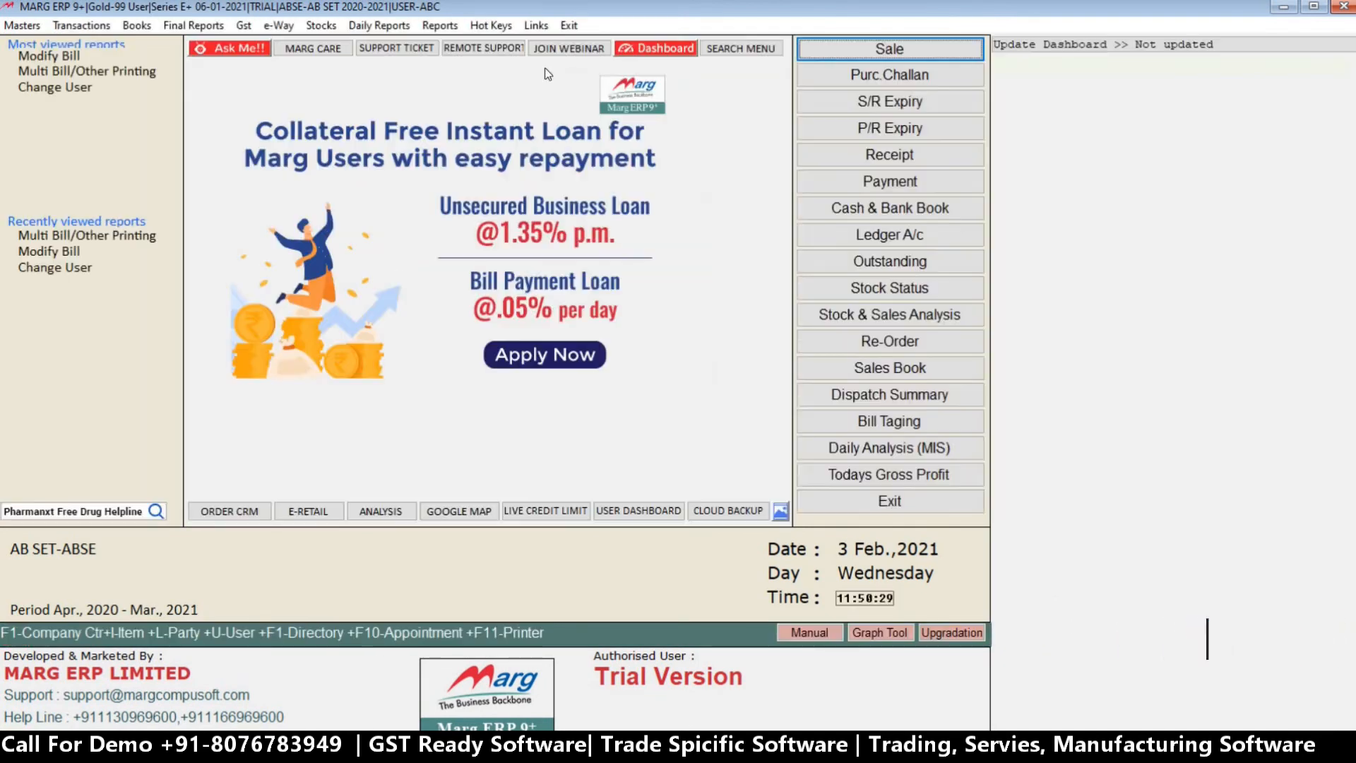
pyautogui.click(379, 26)
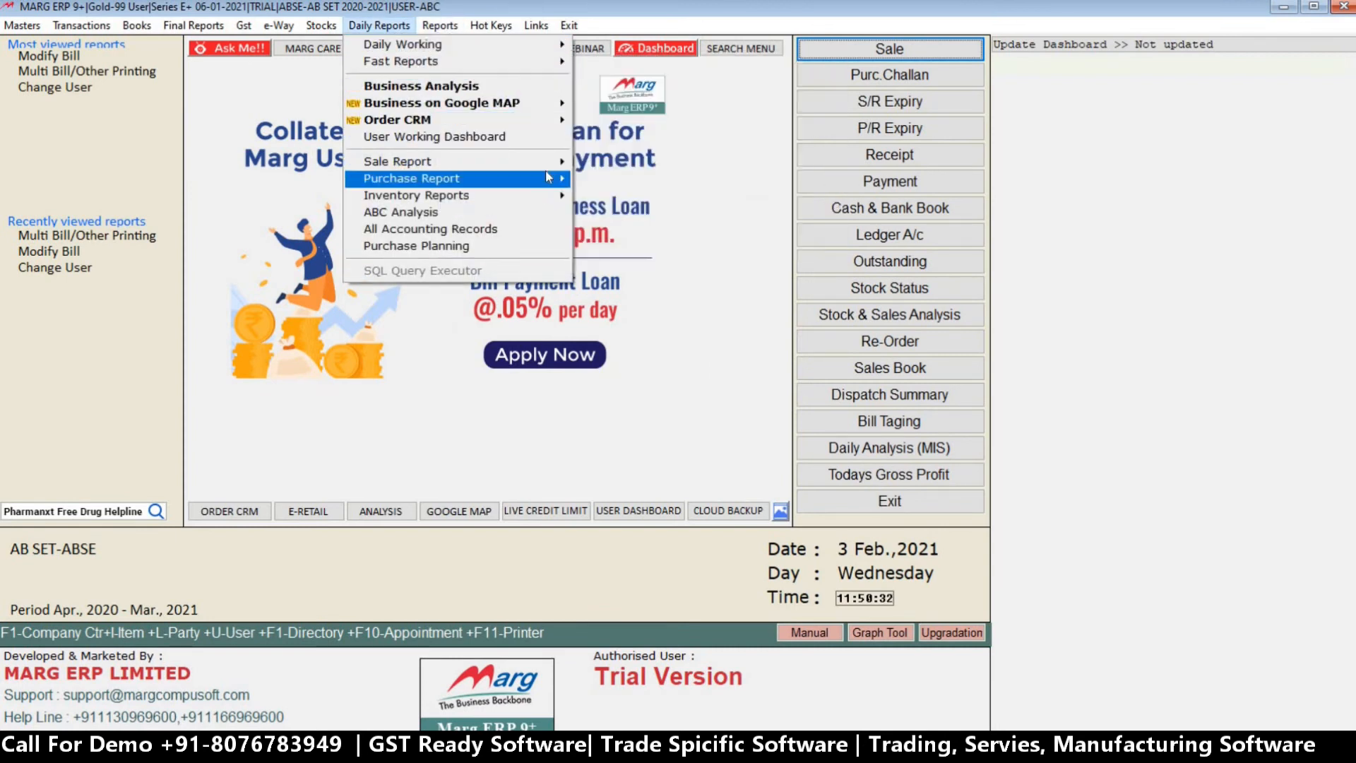
pyautogui.moveTo(545, 164)
pyautogui.click(612, 179)
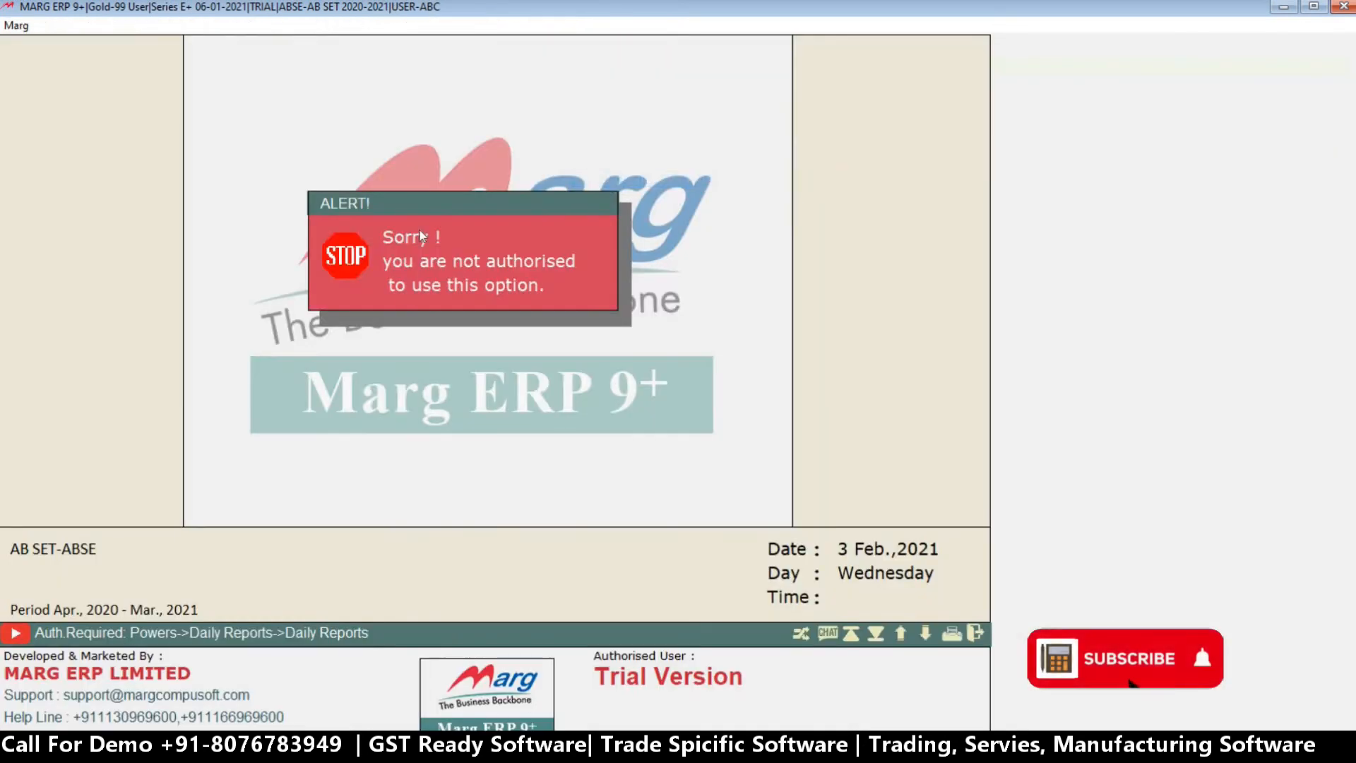
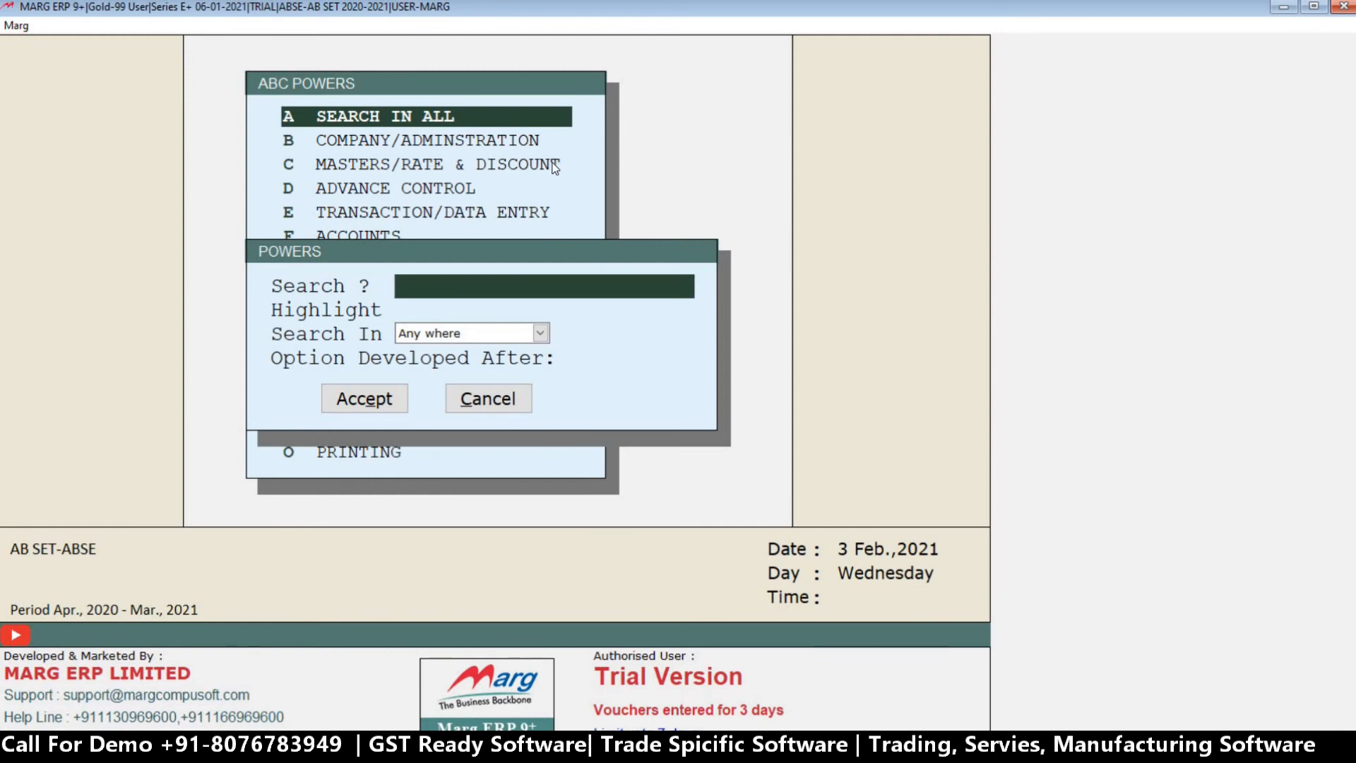
# Examine ABC's Company/Administration powers, going through the entries down to the Screen Saver option, and leave the list.
pyautogui.press('Escape')
pyautogui.press('Down')
pyautogui.press('Return')
pyautogui.press('Return')
pyautogui.press('Return')
pyautogui.press('Return')
pyautogui.press('Return')
pyautogui.press('Down')
pyautogui.press('Down')
pyautogui.press('Down')
pyautogui.press('Down')
pyautogui.press('Down')
pyautogui.press('Down')
pyautogui.press('Down')
pyautogui.press('Down')
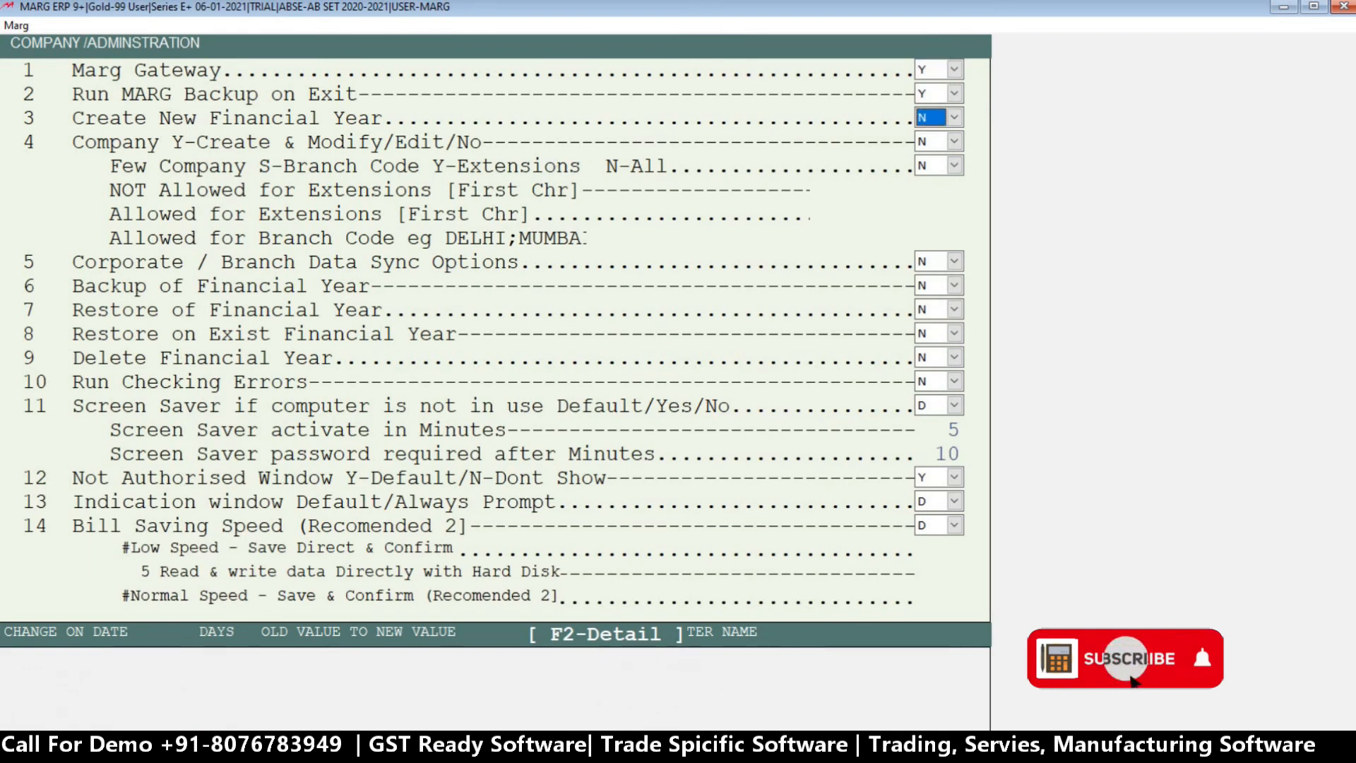
pyautogui.press('Down')
pyautogui.press('Down')
pyautogui.press('Down')
pyautogui.press('Down')
pyautogui.press('Down')
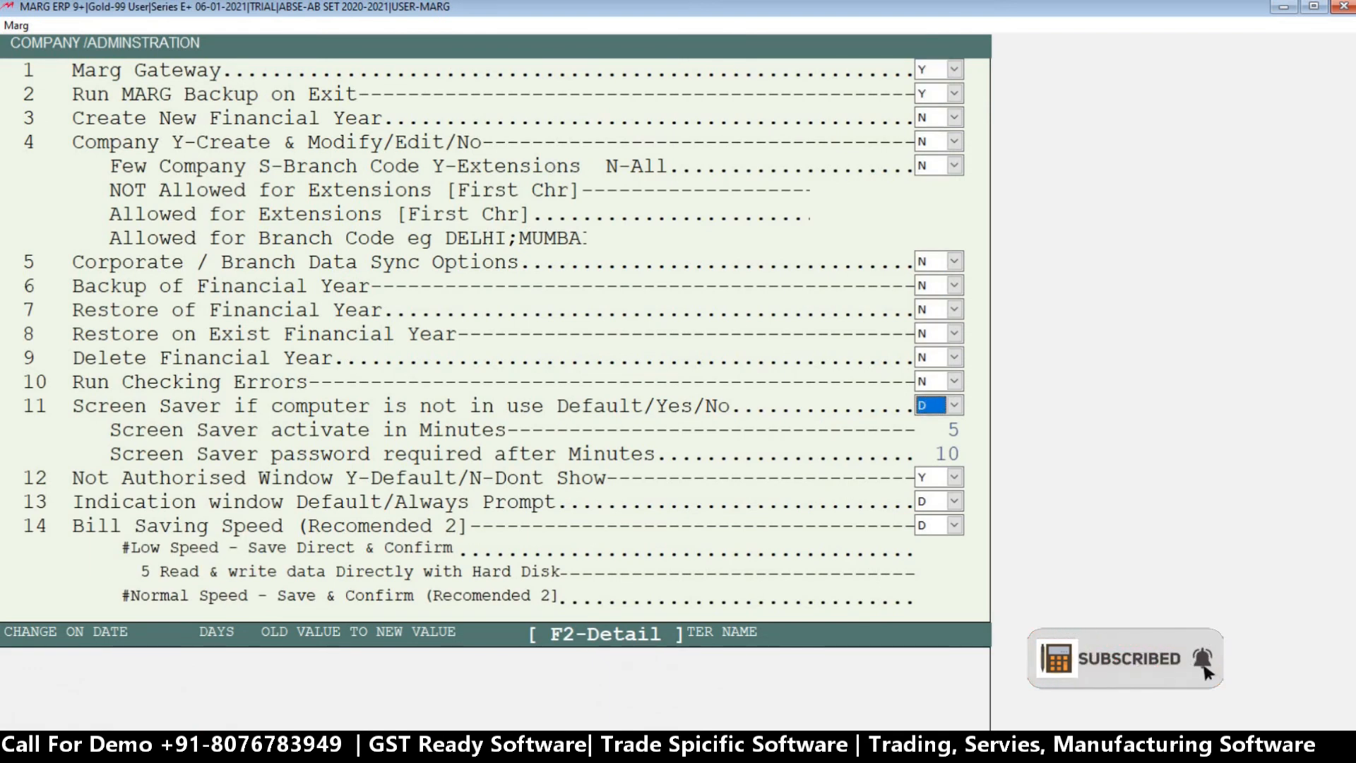
pyautogui.press('Escape')
# Search all of ABC's powers for COMPANY anywhere in the option text.
pyautogui.press('Return')
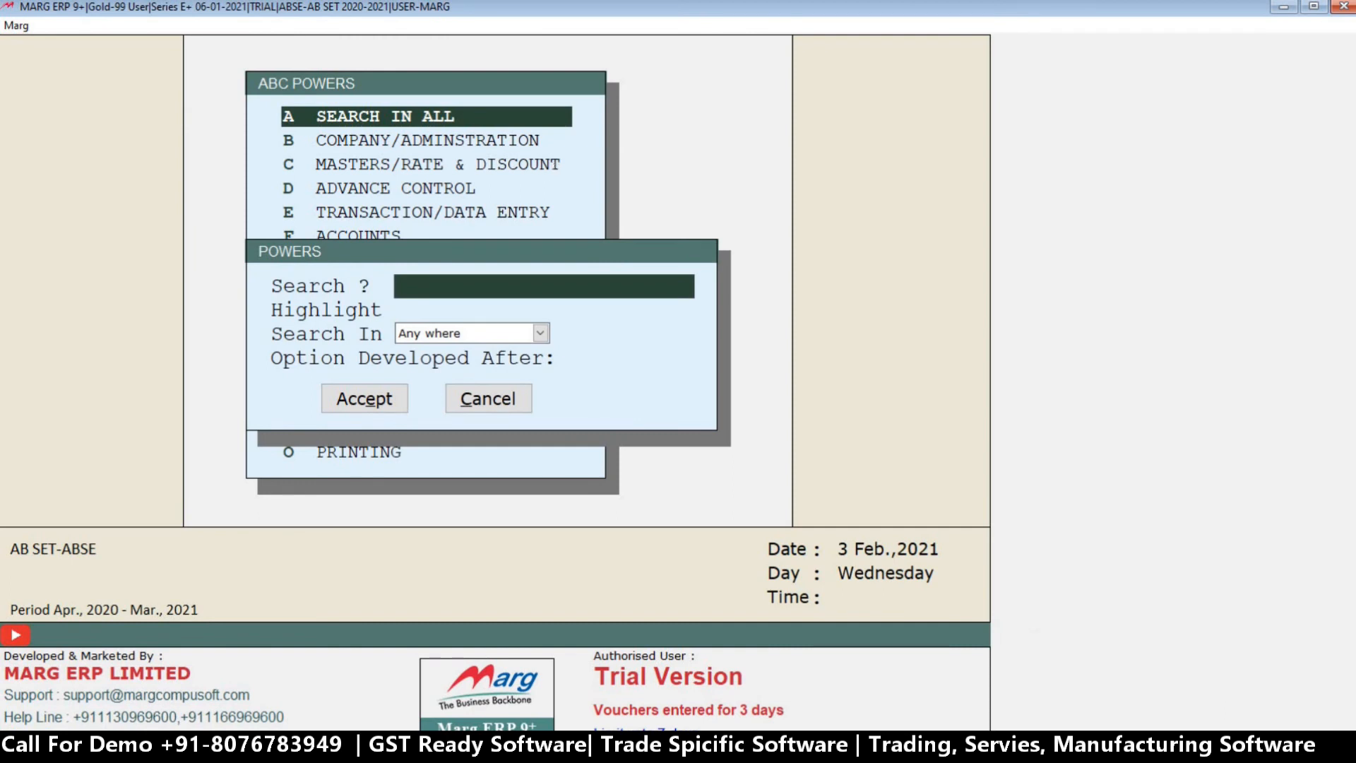
pyautogui.write('COMPANY')
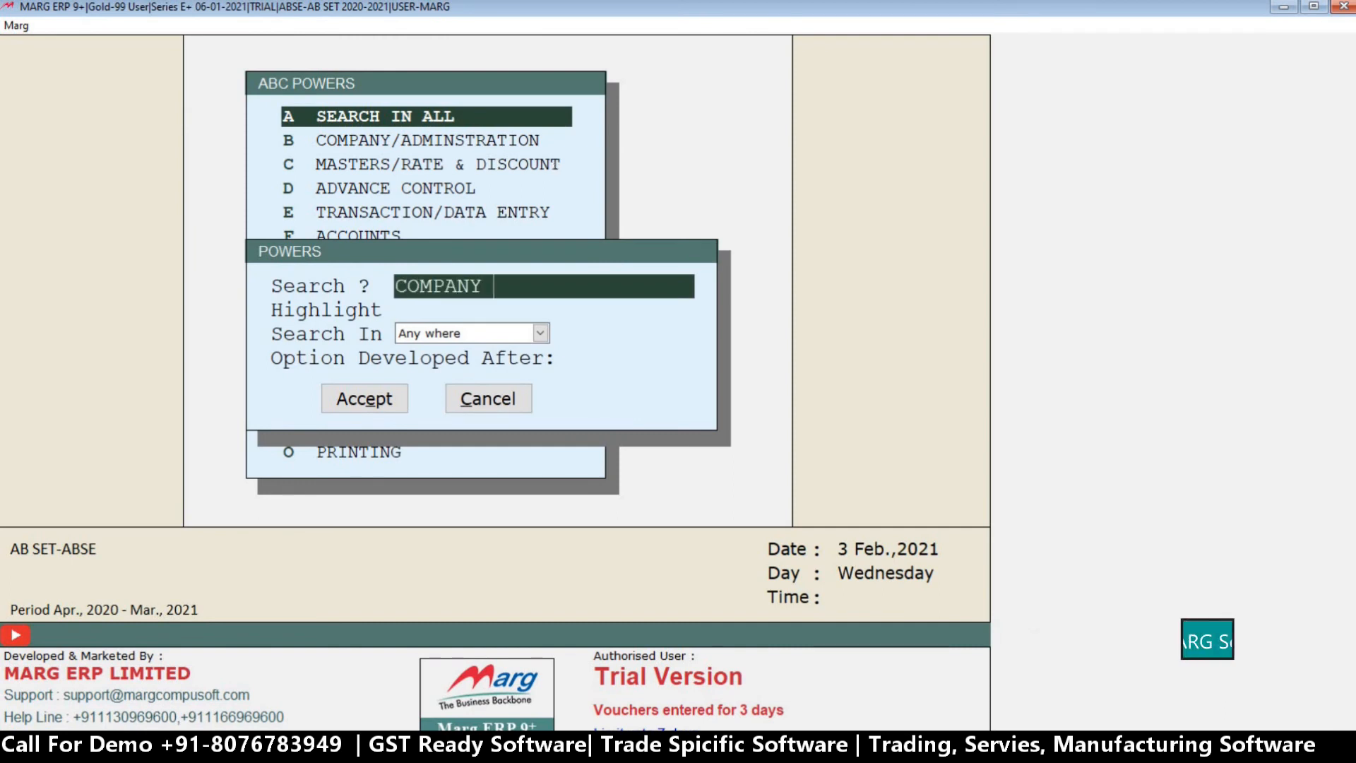
pyautogui.press('Return')
pyautogui.press('Return')
pyautogui.press('Return')
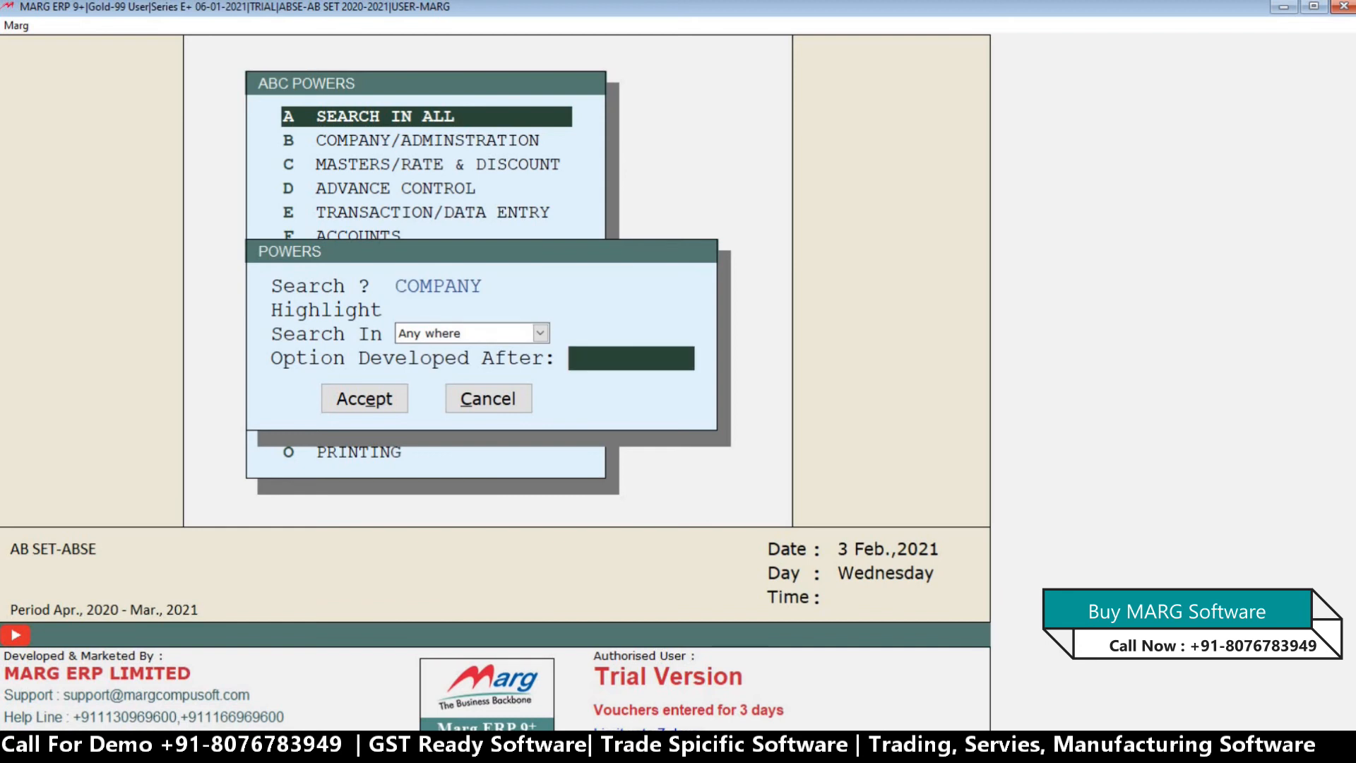
pyautogui.press('Return')
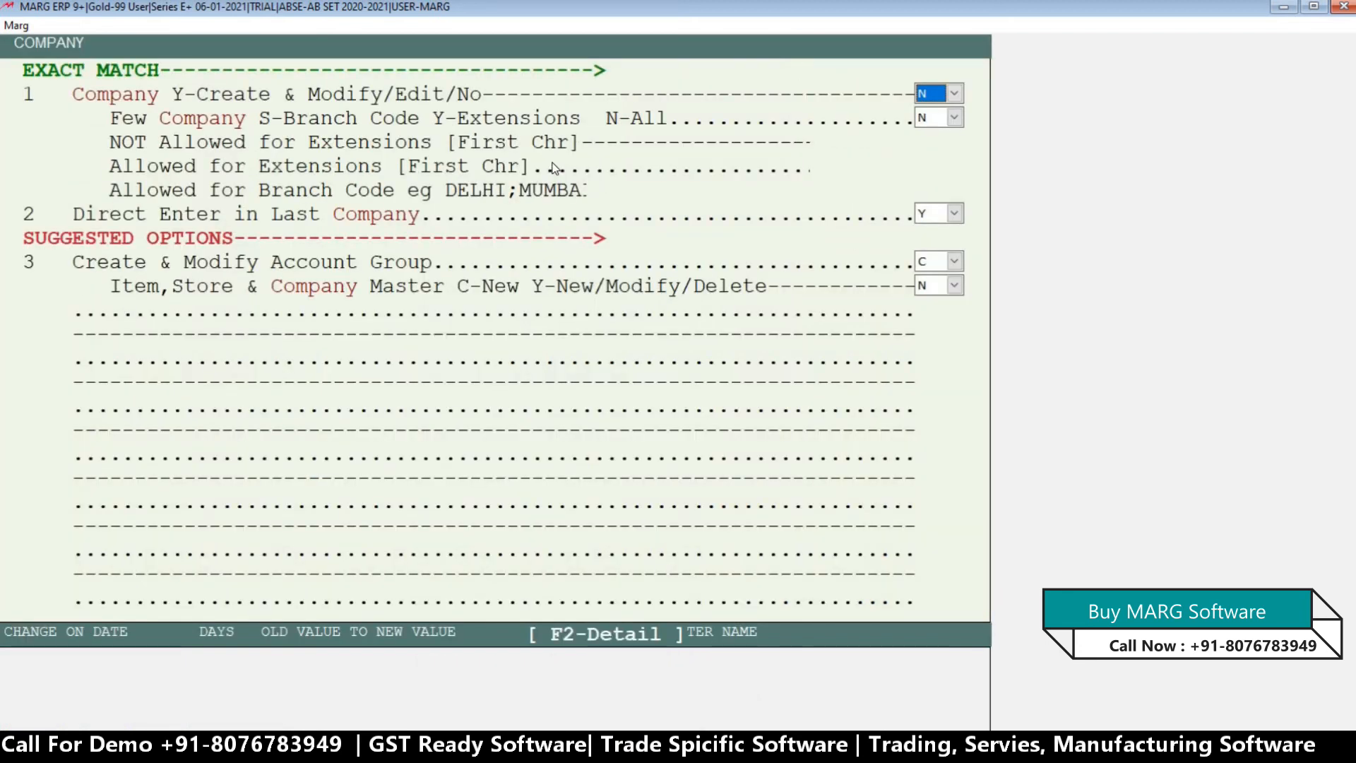
# Examine the Y, E and N choices of the Company Create & Modify/Edit power, keeping it at N.
pyautogui.press('Return')
pyautogui.press('Up')
pyautogui.press('space')
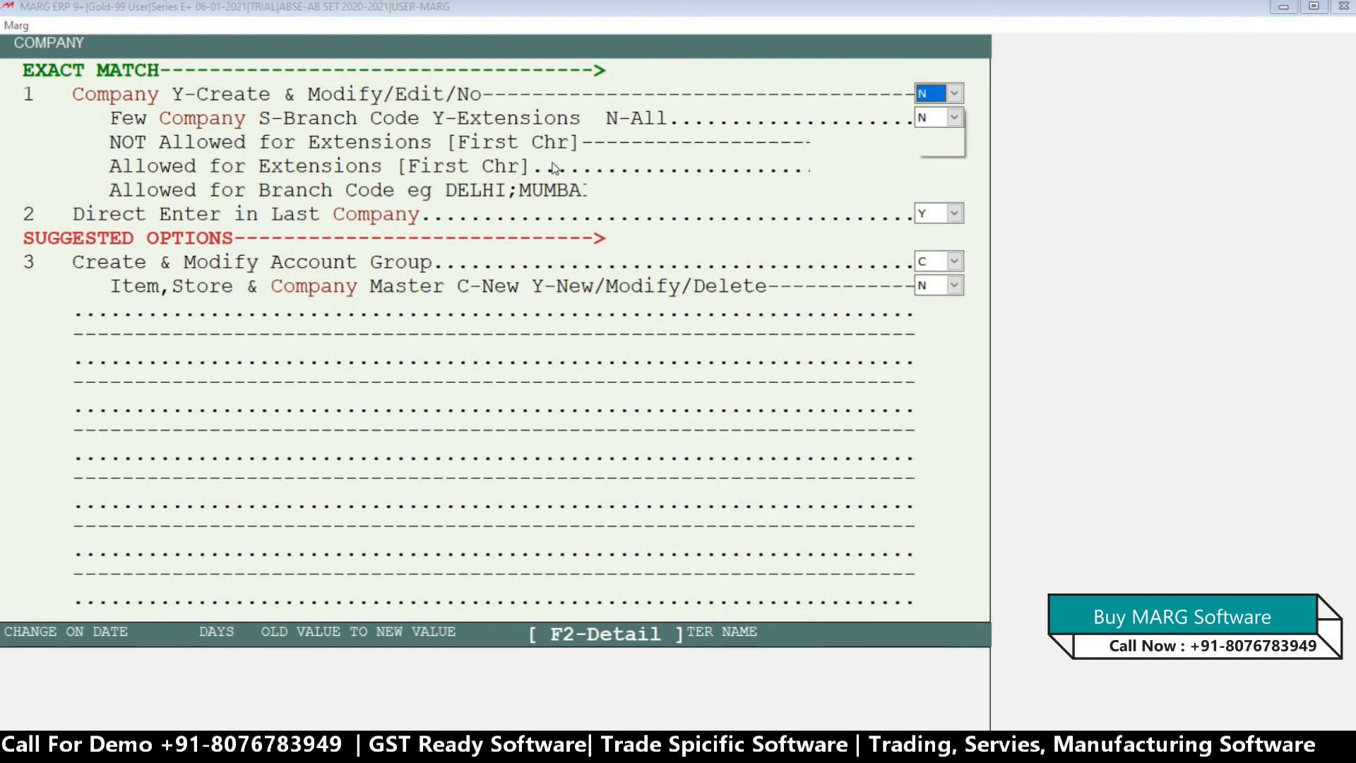
pyautogui.press('Up')
pyautogui.press('Up')
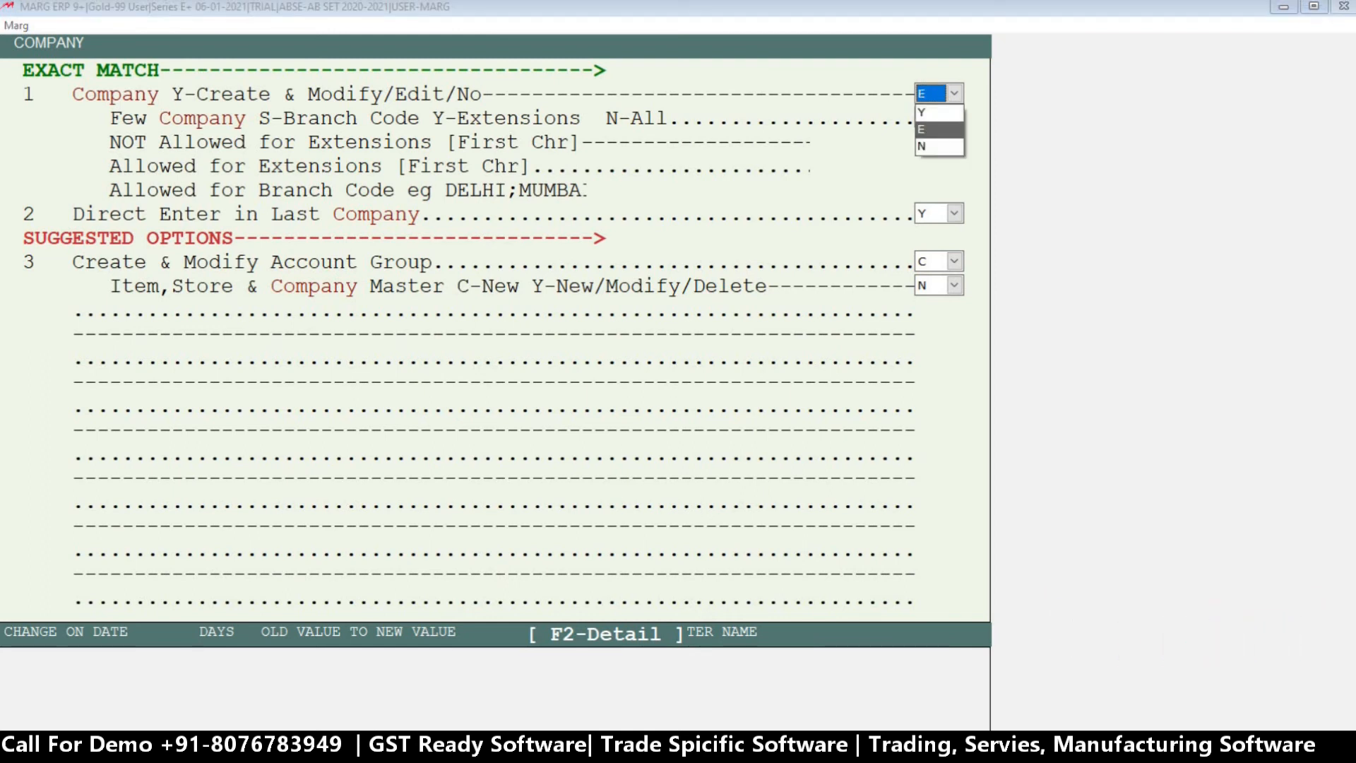
pyautogui.press('Down')
pyautogui.press('Down')
pyautogui.press('Return')
pyautogui.press('Return')
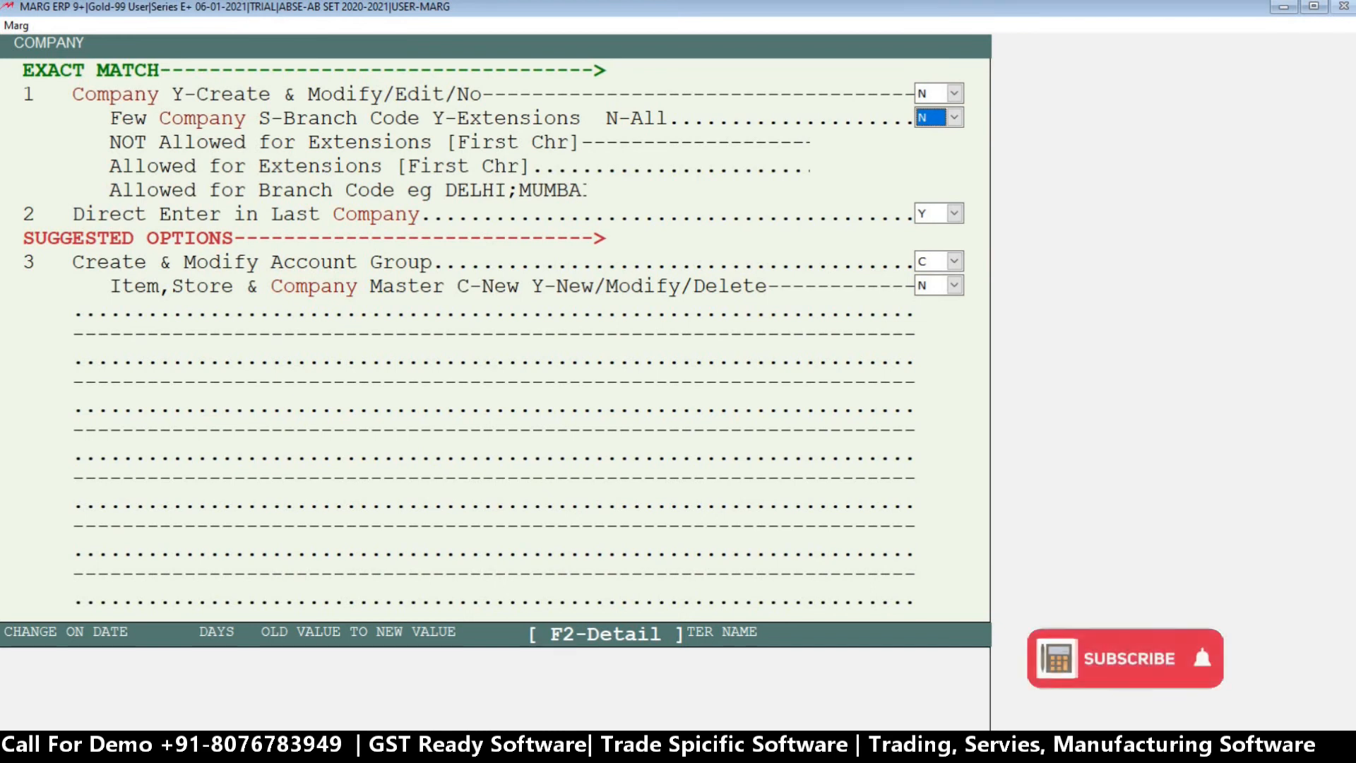
# Set the Few Company power to S (Branch Code), leave the allowed branch code blank, and leave the list.
pyautogui.press('space')
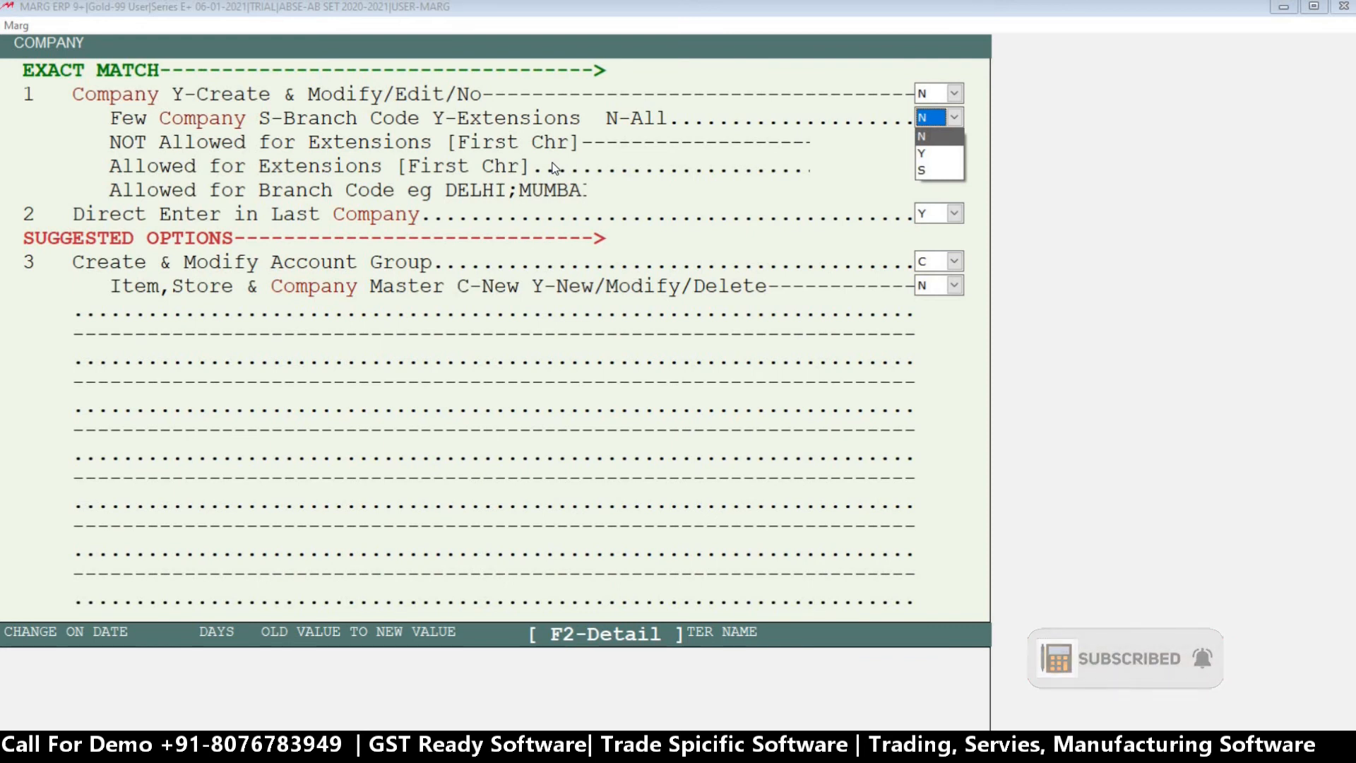
pyautogui.press('Down')
pyautogui.press('Down')
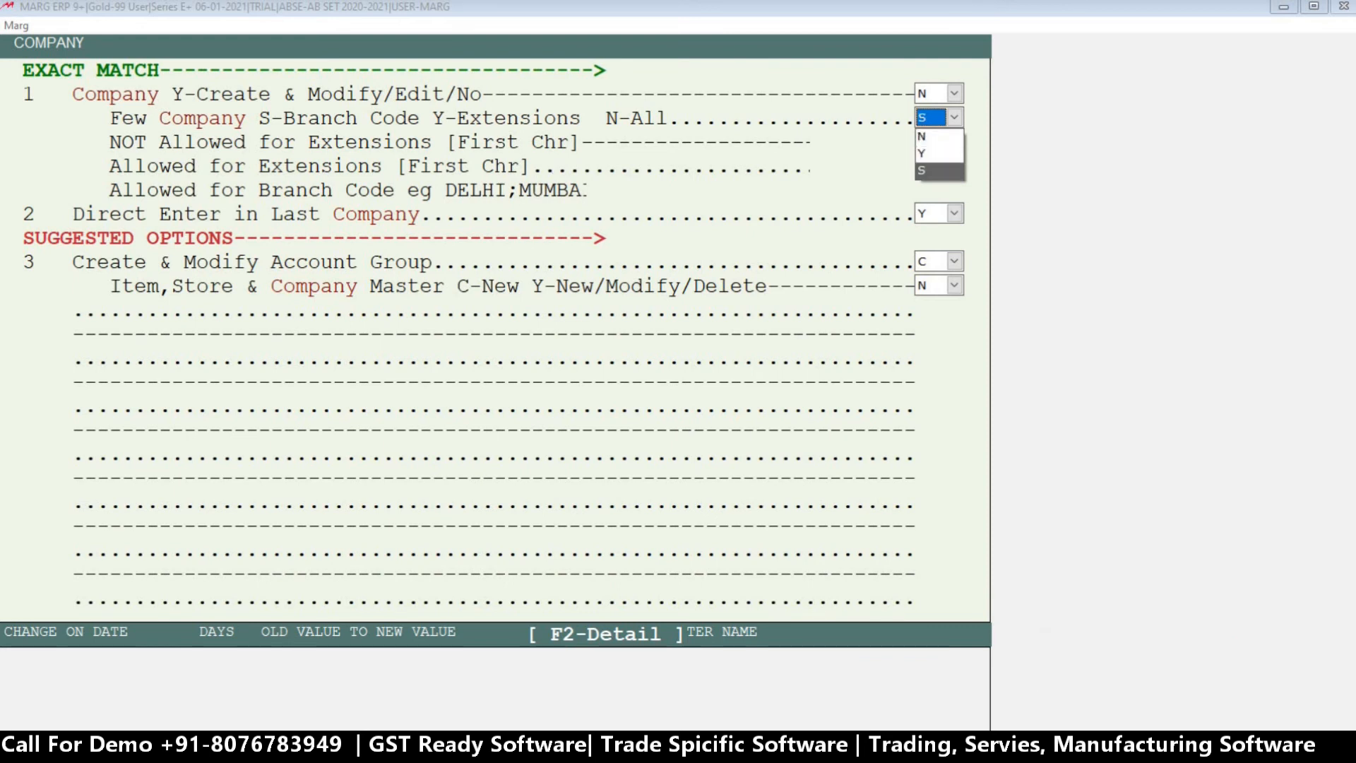
pyautogui.press('Return')
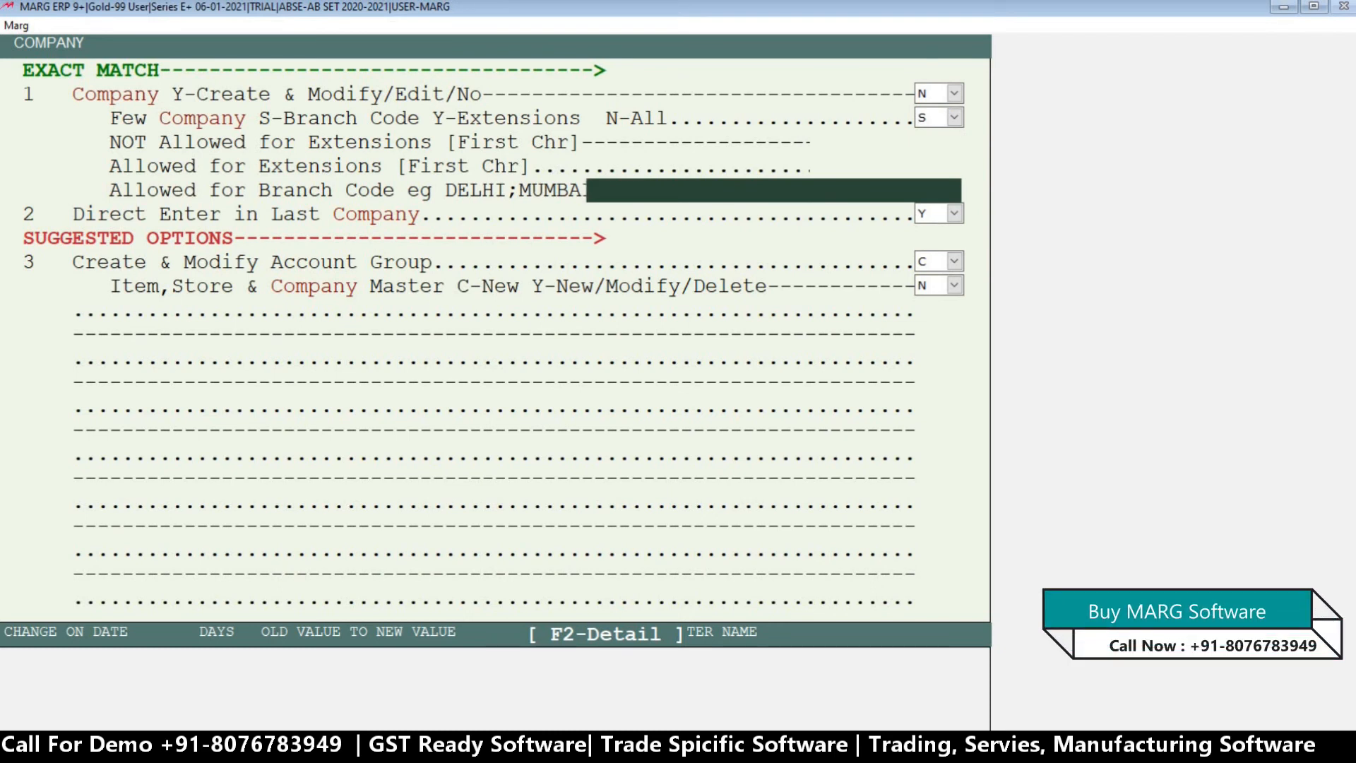
pyautogui.press('Return')
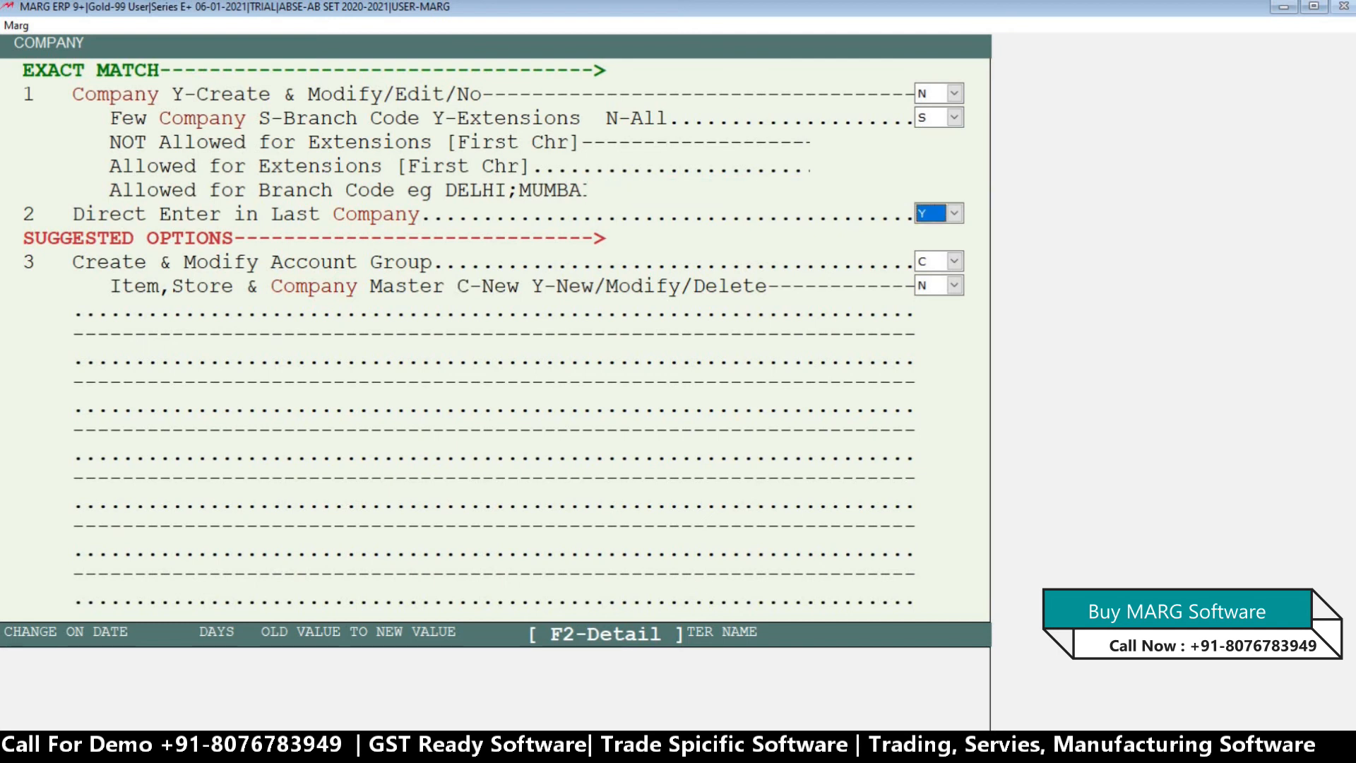
pyautogui.press('Return')
pyautogui.press('Return')
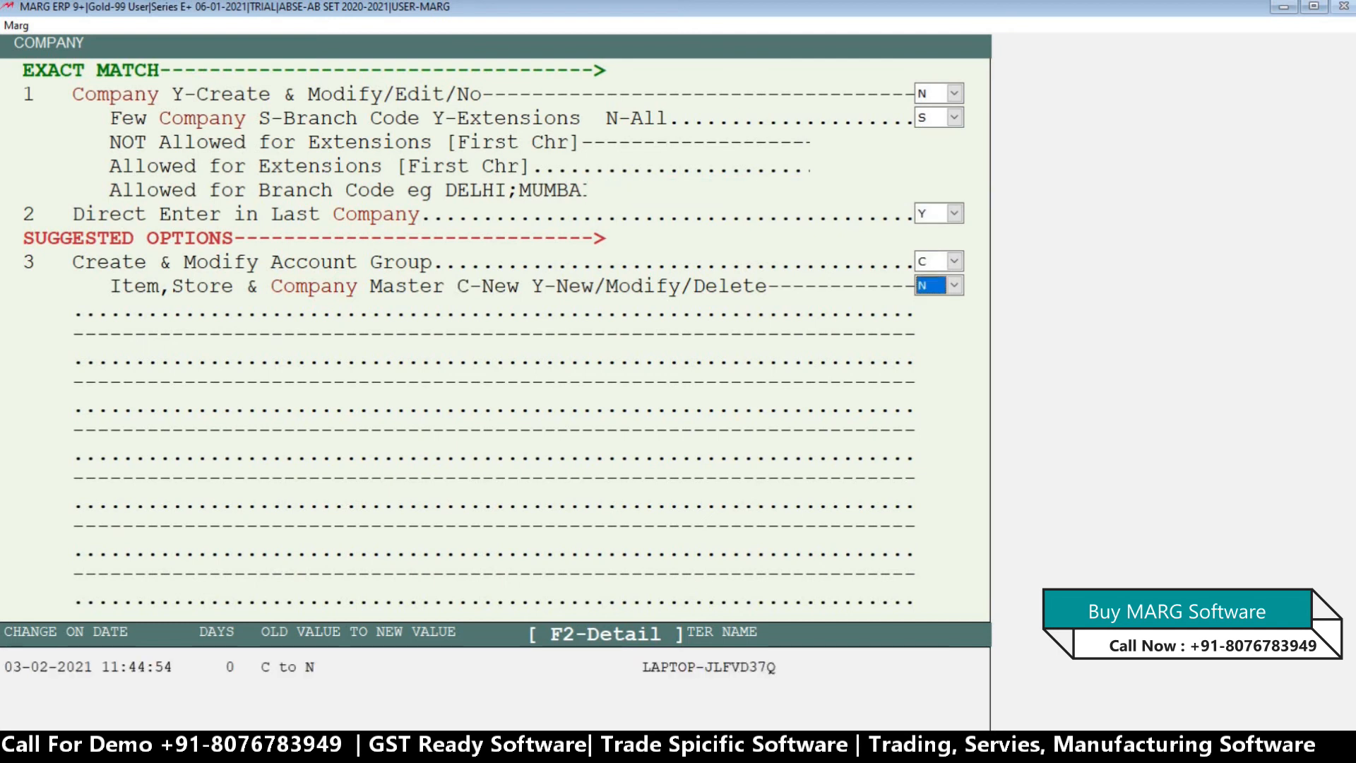
pyautogui.press('Escape')
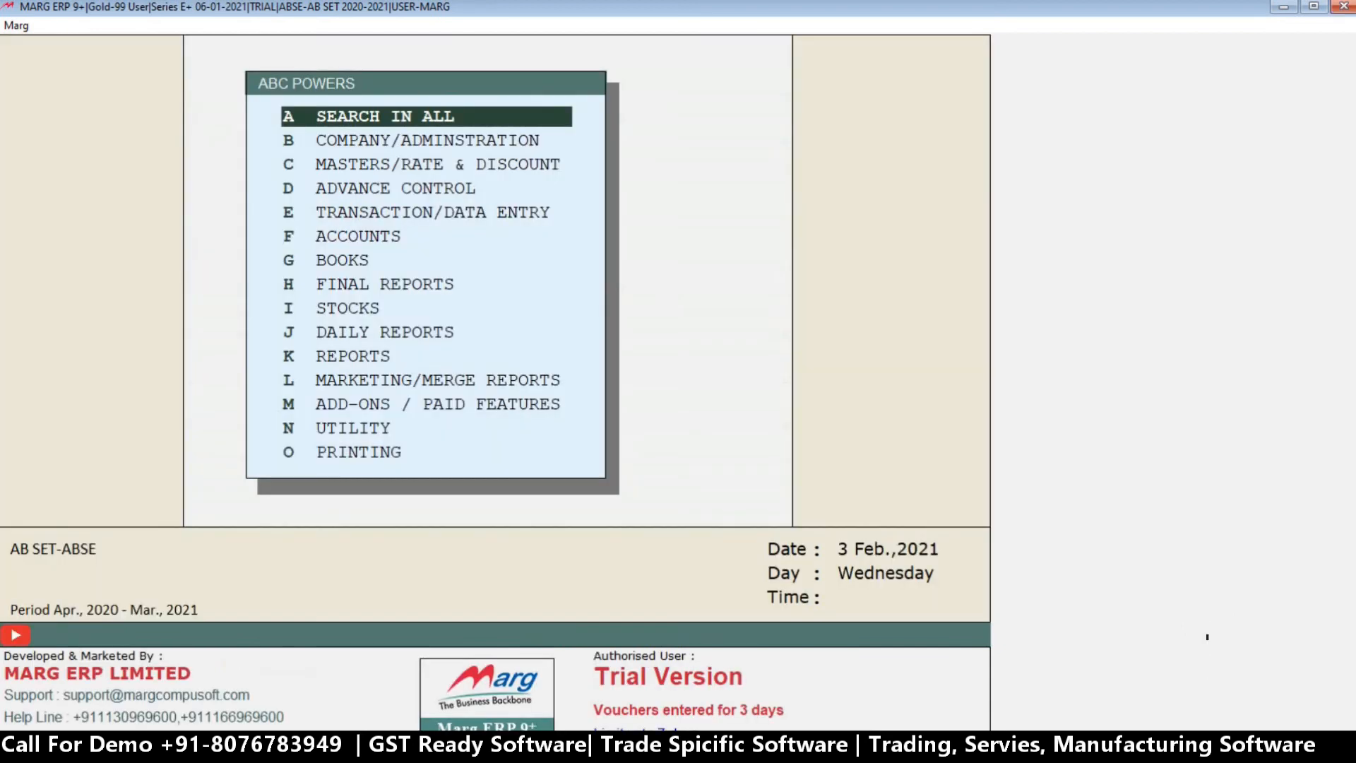
# Leave ABC's powers without saving and go to the list of companies.
pyautogui.press('Right')
pyautogui.press('Return')
pyautogui.press('Escape')
pyautogui.press('Right')
pyautogui.press('Return')
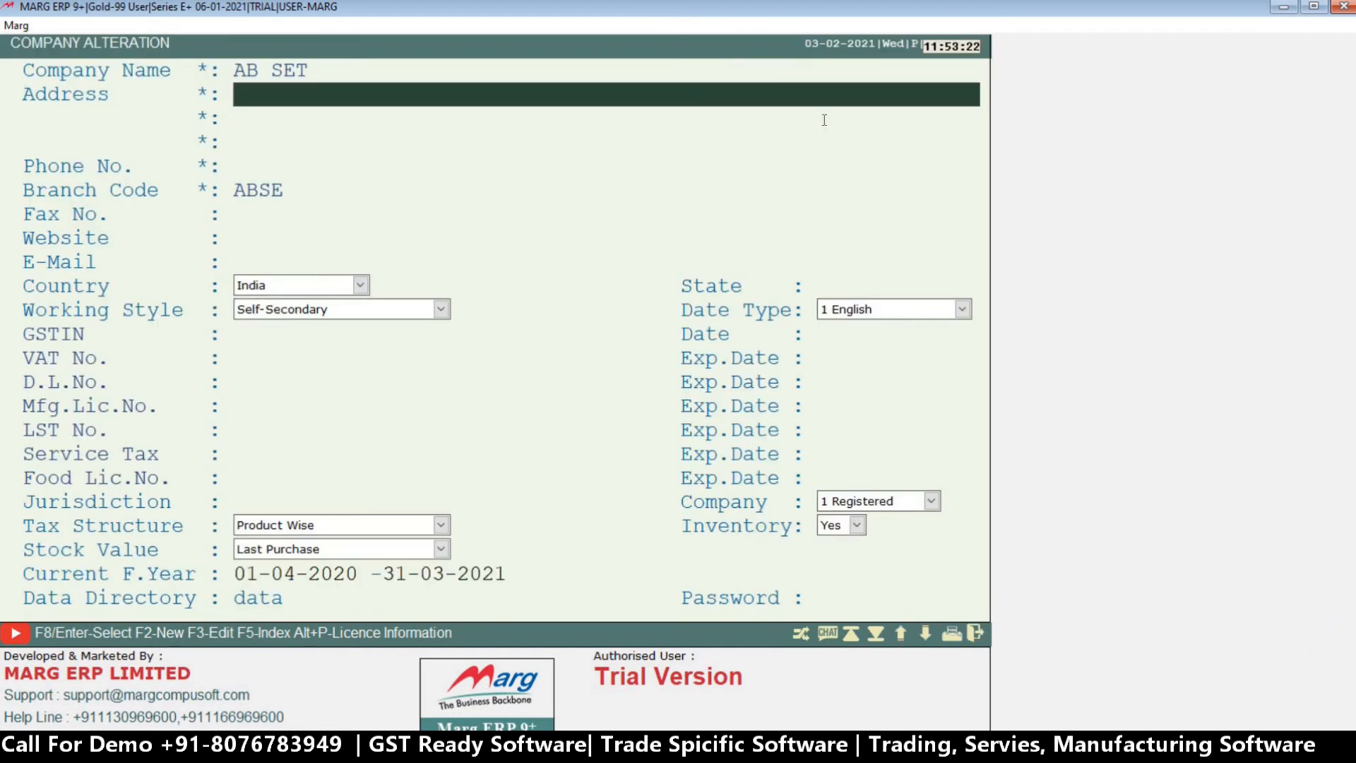
# Look up the branch code in the AB SET company's alteration details and close them.
pyautogui.press('Return')
pyautogui.press('Return')
pyautogui.press('Return')
pyautogui.press('Return')
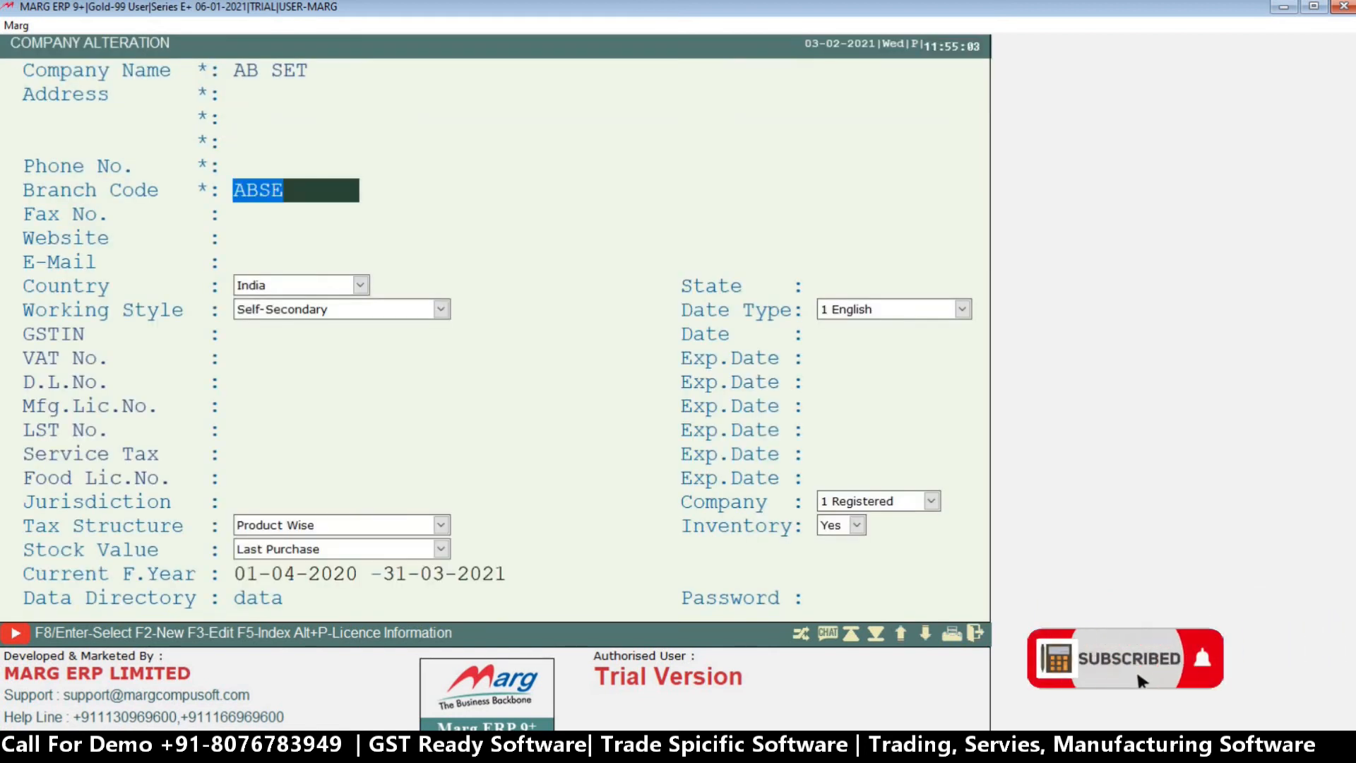
pyautogui.press('Escape')
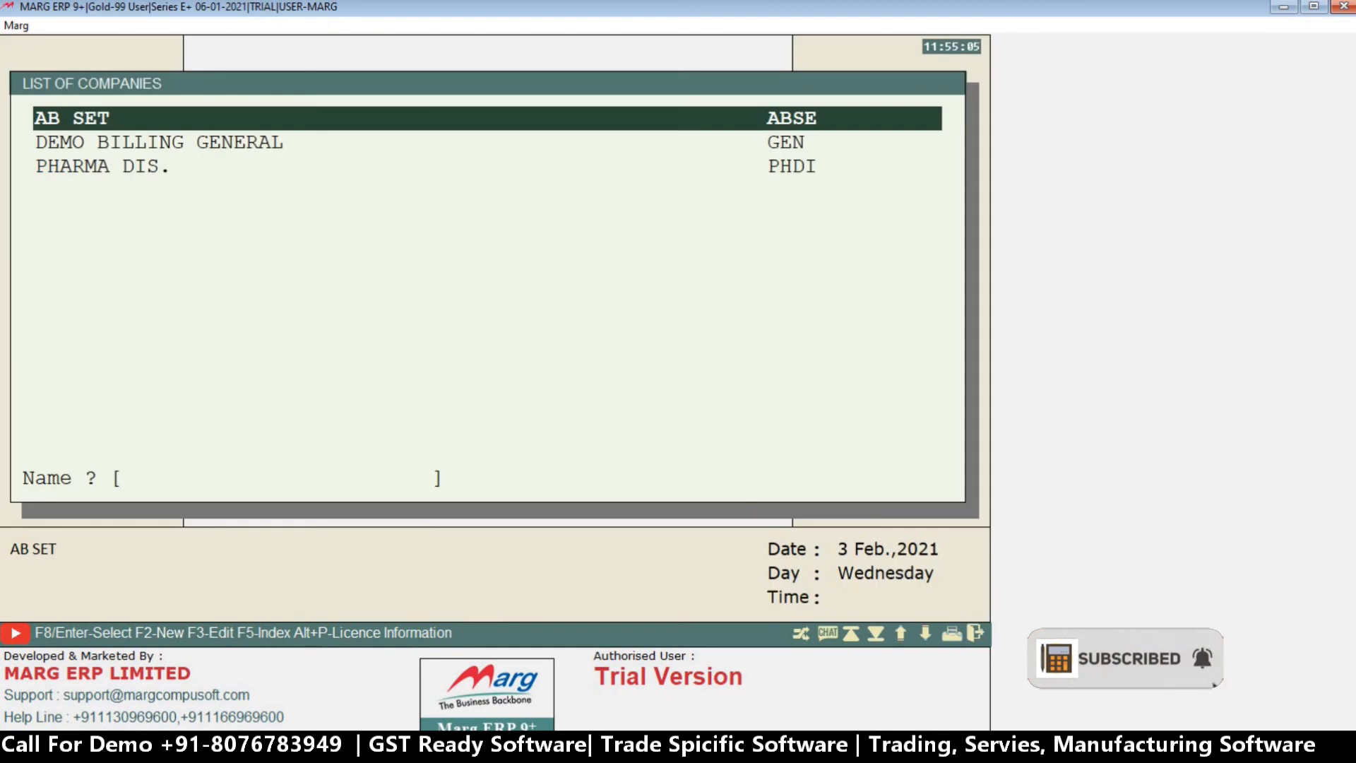
# Reopen the AB SET company and open the search in all of operator ABC's powers.
pyautogui.press('Return')
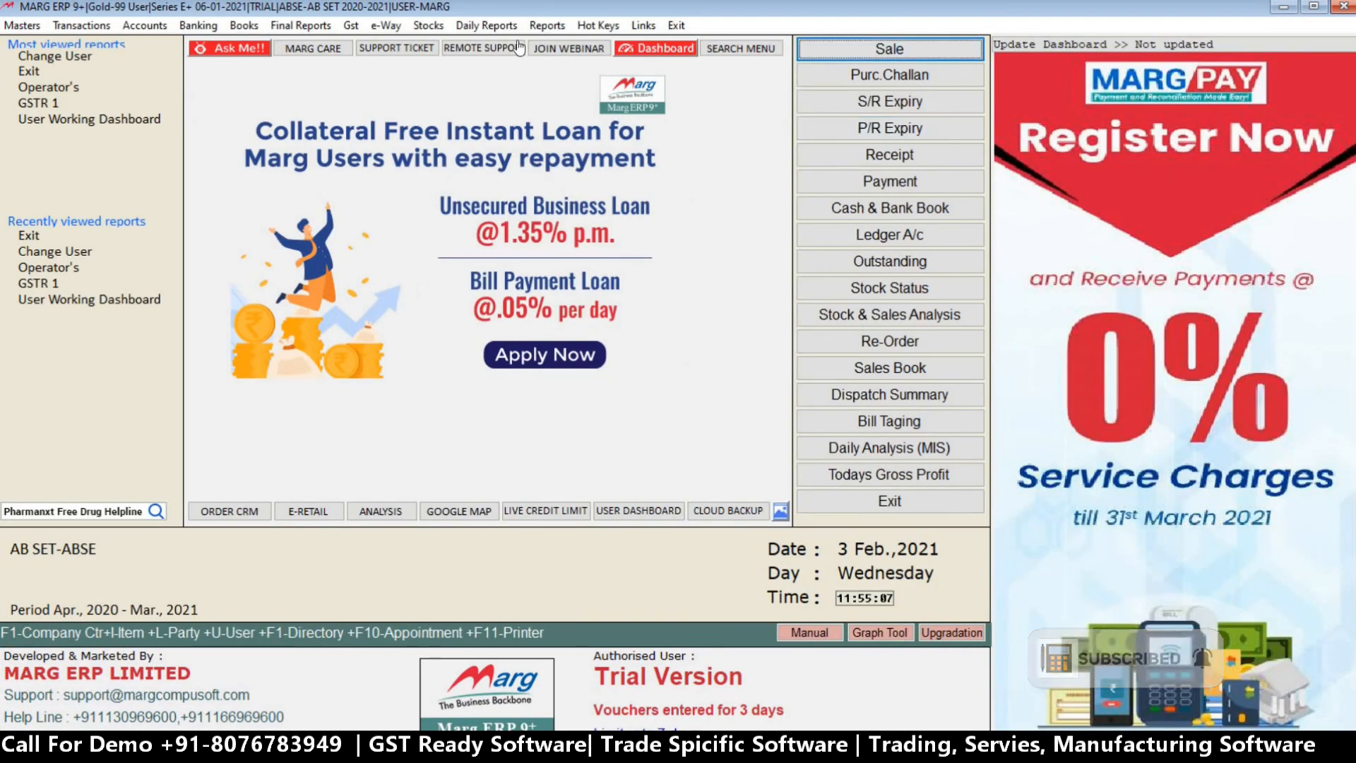
pyautogui.click(547, 25)
pyautogui.moveTo(658, 100)
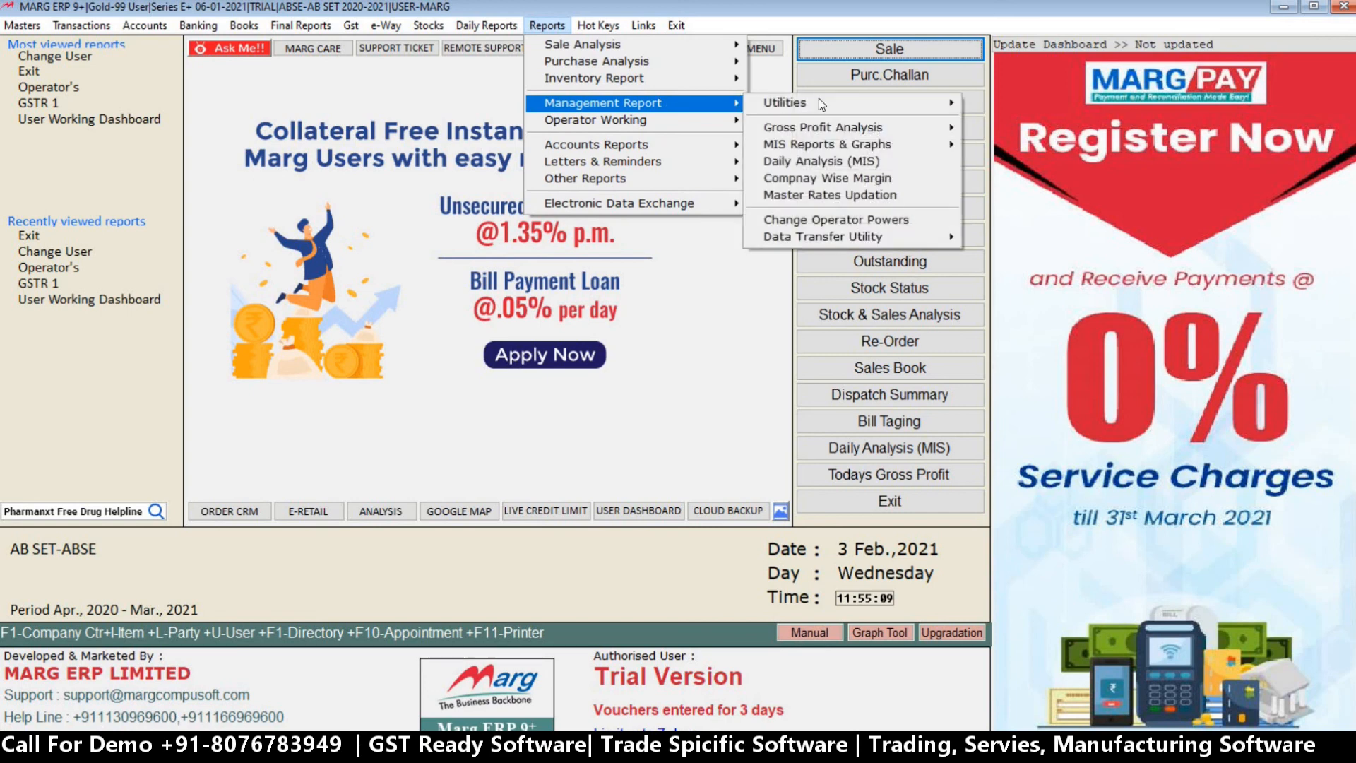
pyautogui.click(888, 219)
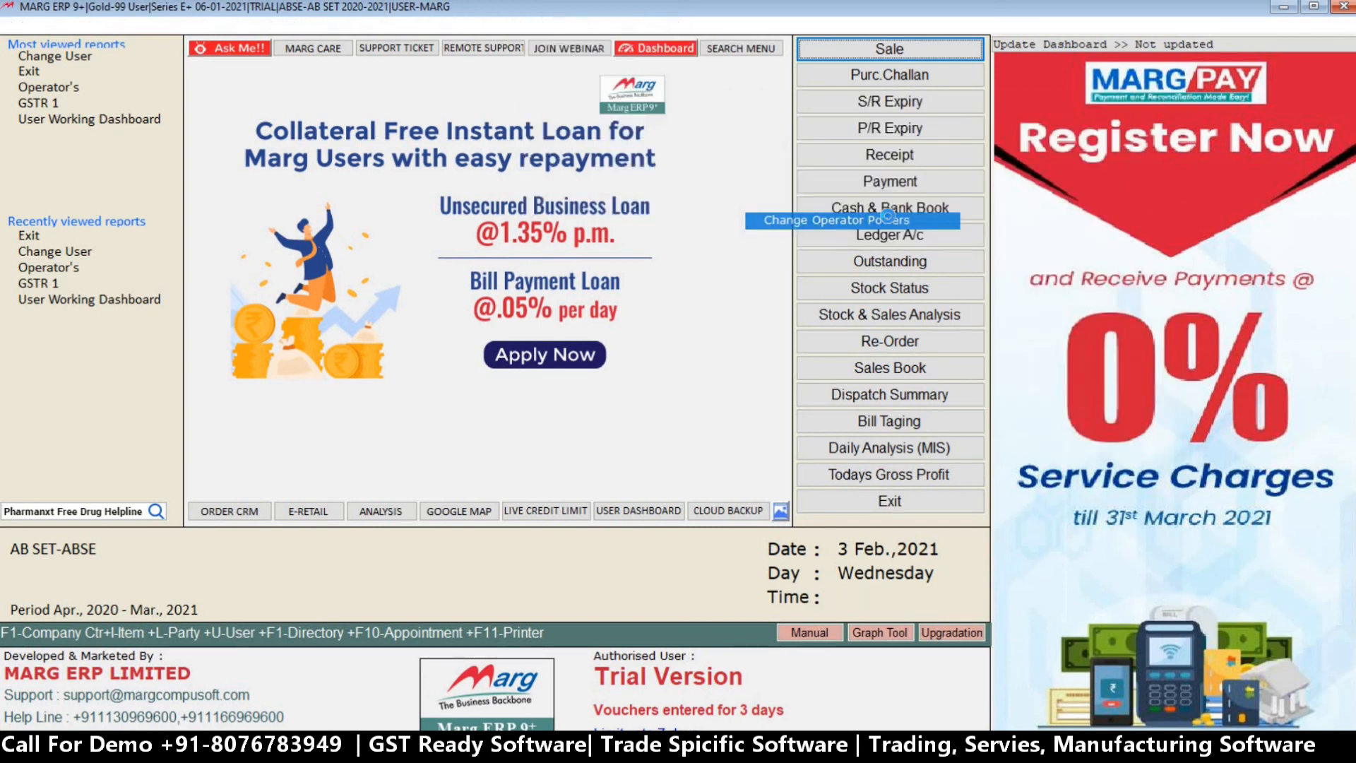
pyautogui.press('Down')
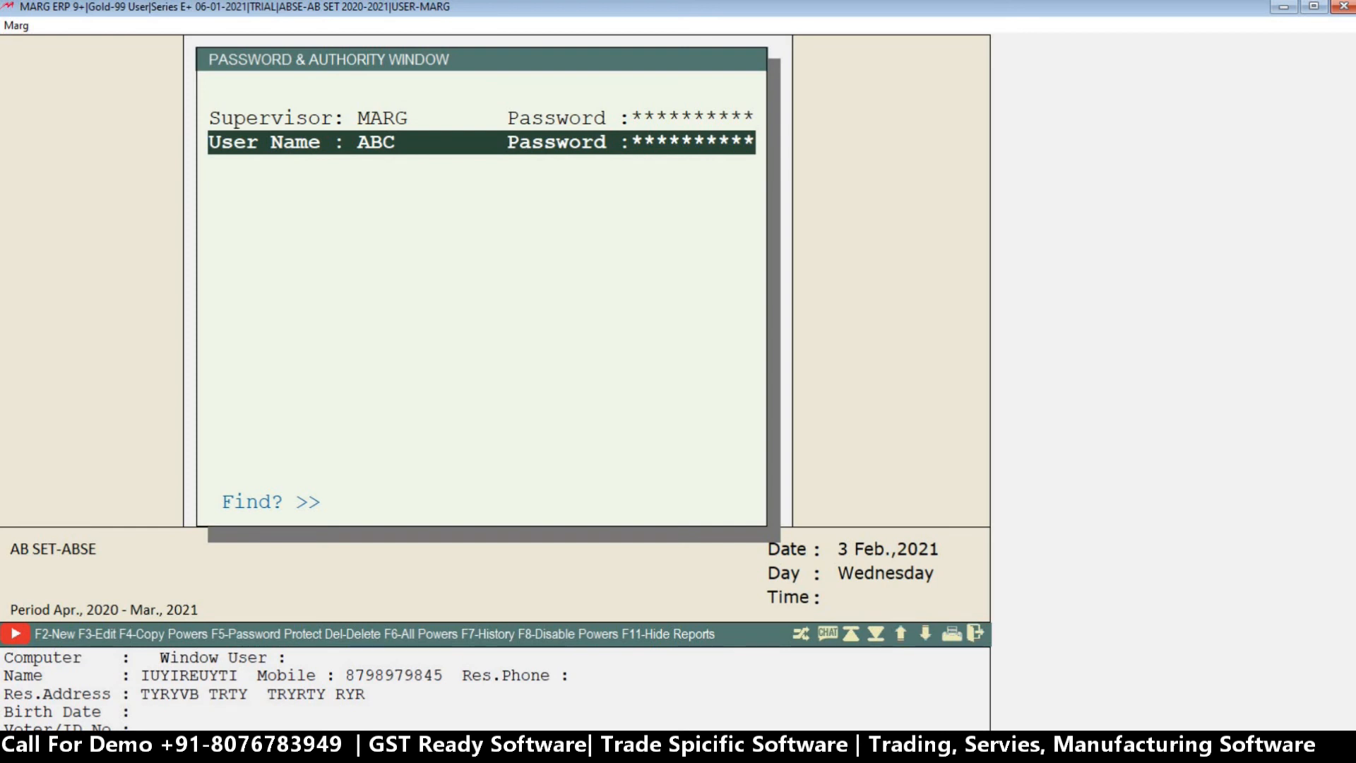
pyautogui.press('Return')
pyautogui.press('Return')
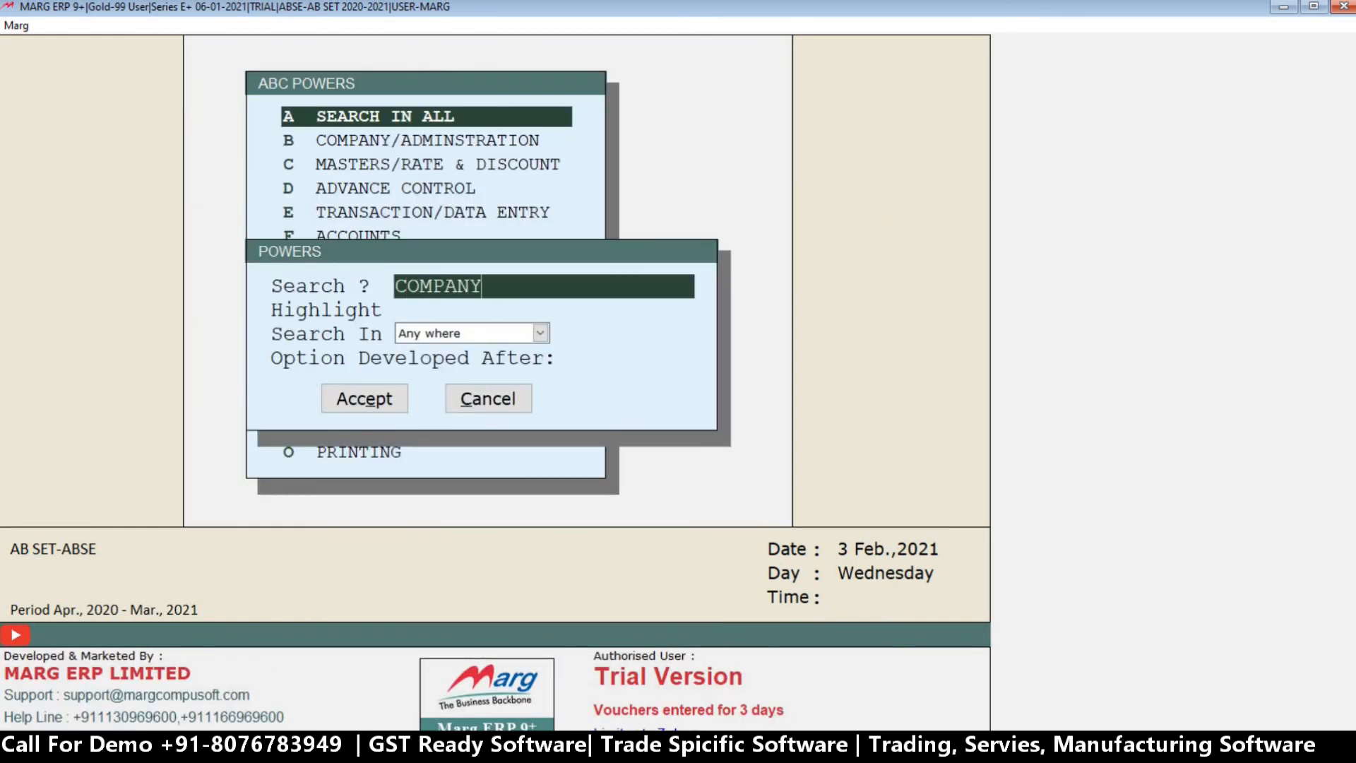
# Search ABC's powers for COMPANY again, keeping the Any where search setting.
pyautogui.press('Return')
pyautogui.press('Return')
pyautogui.press('Return')
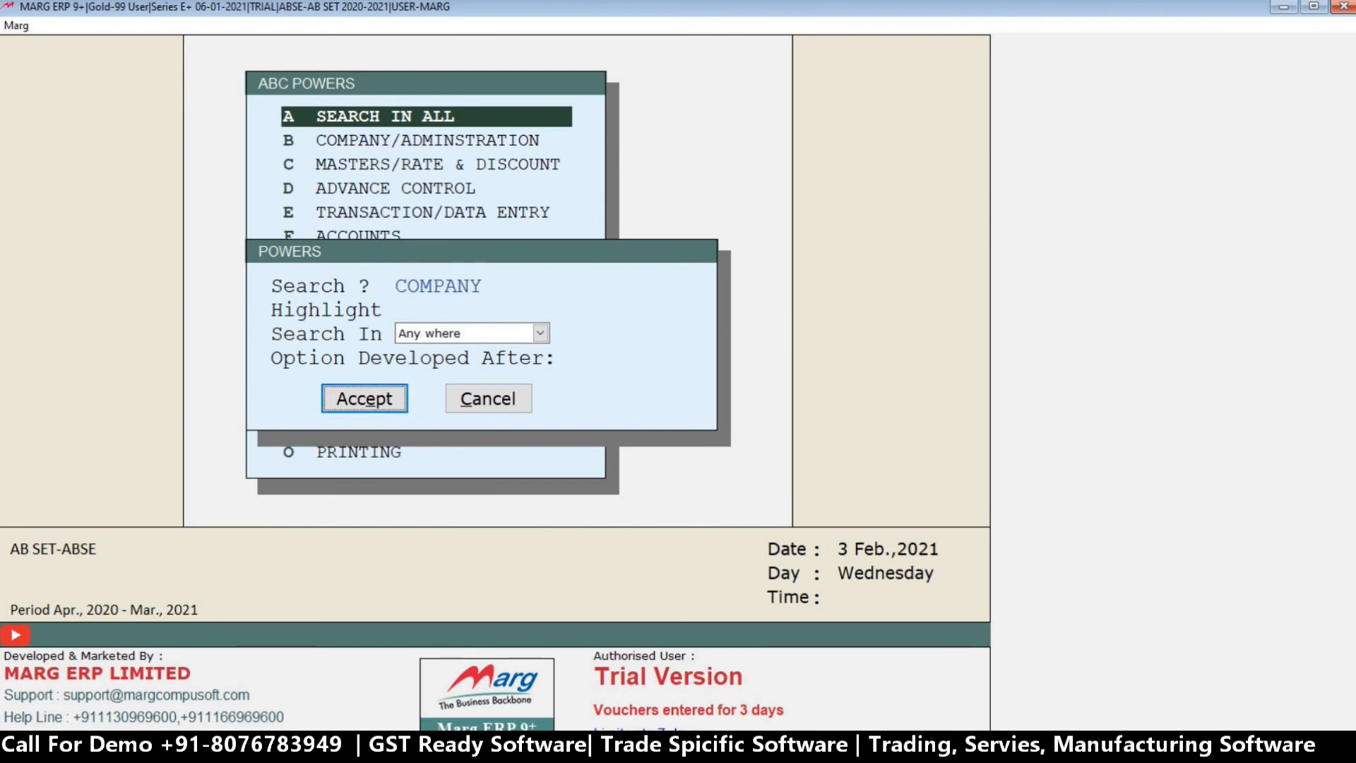
pyautogui.press('Return')
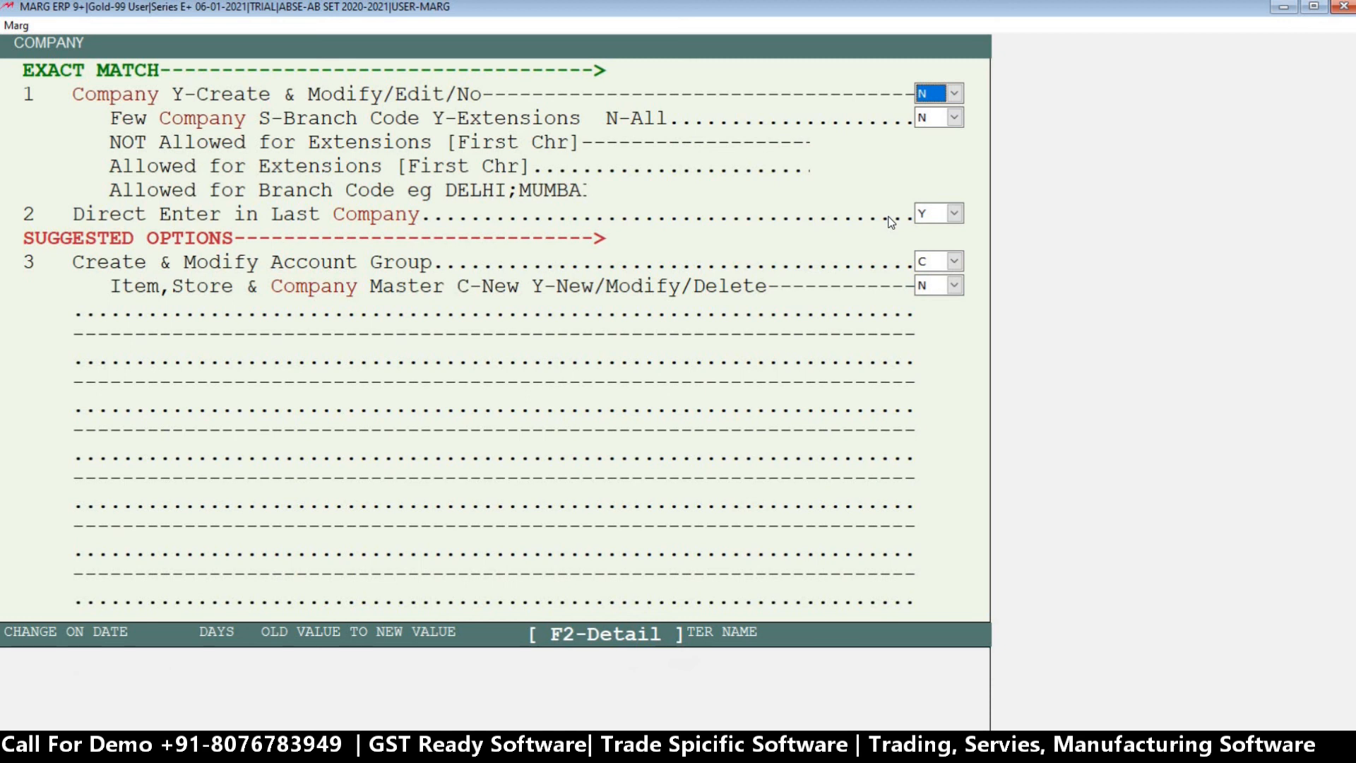
# Set the Few Company power to S and allow only branch code ABSE for ABC.
pyautogui.press('Return')
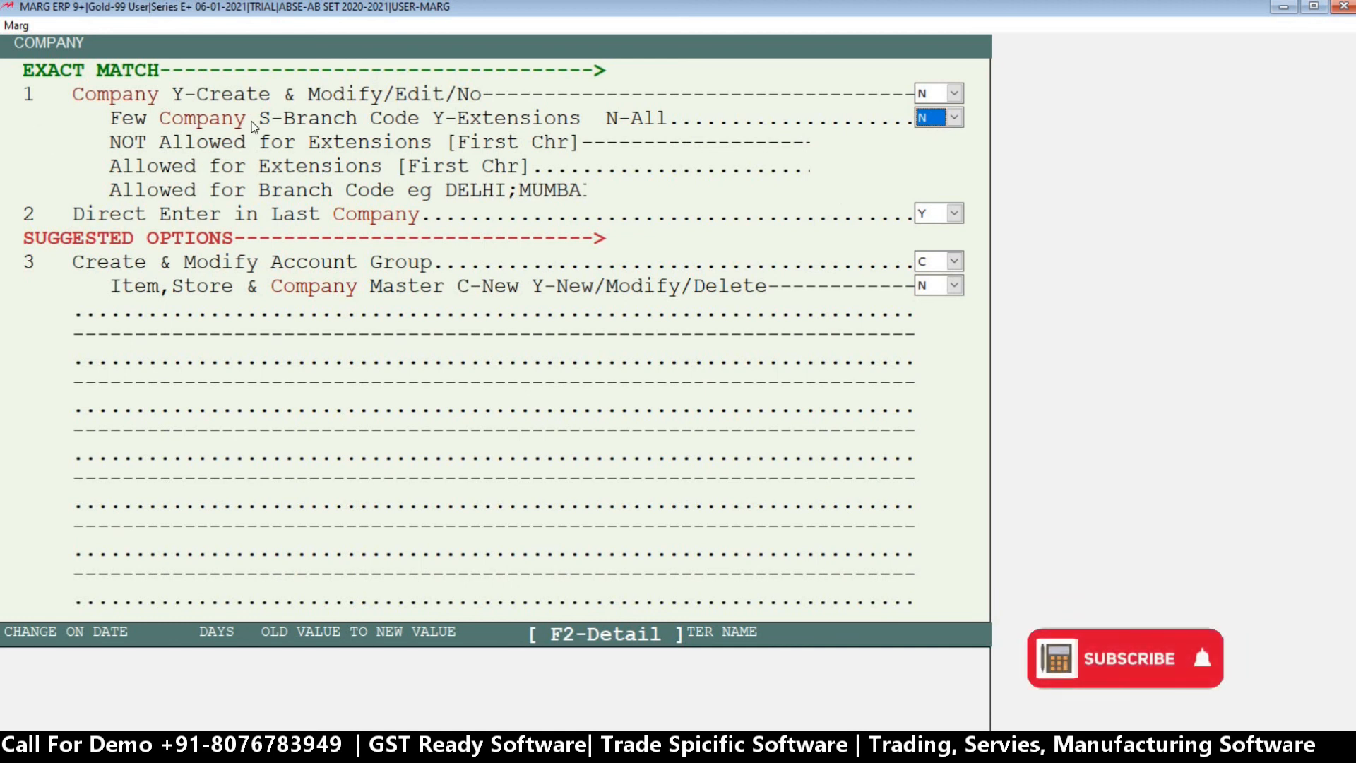
pyautogui.click(954, 118)
pyautogui.click(930, 173)
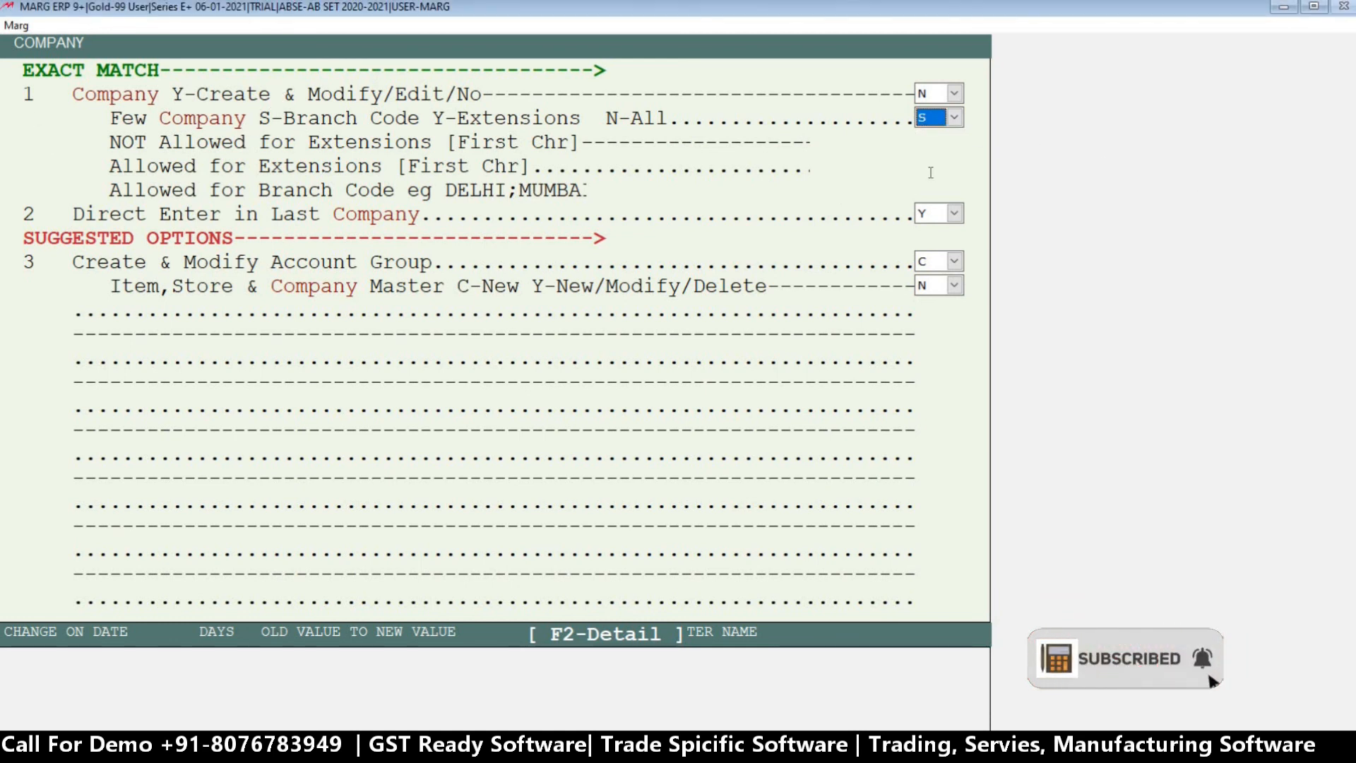
pyautogui.press('Return')
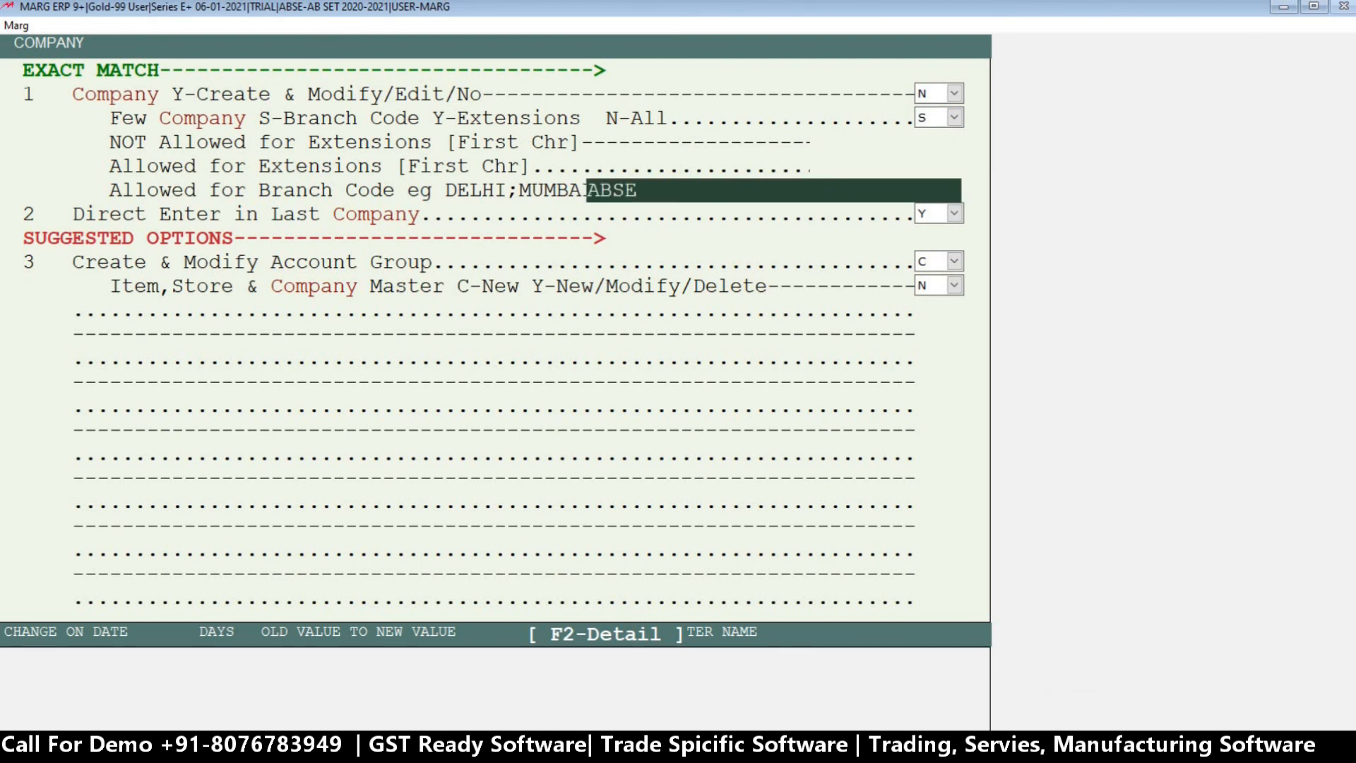
pyautogui.press('Return')
pyautogui.press('Return')
pyautogui.press('Return')
pyautogui.press('Return')
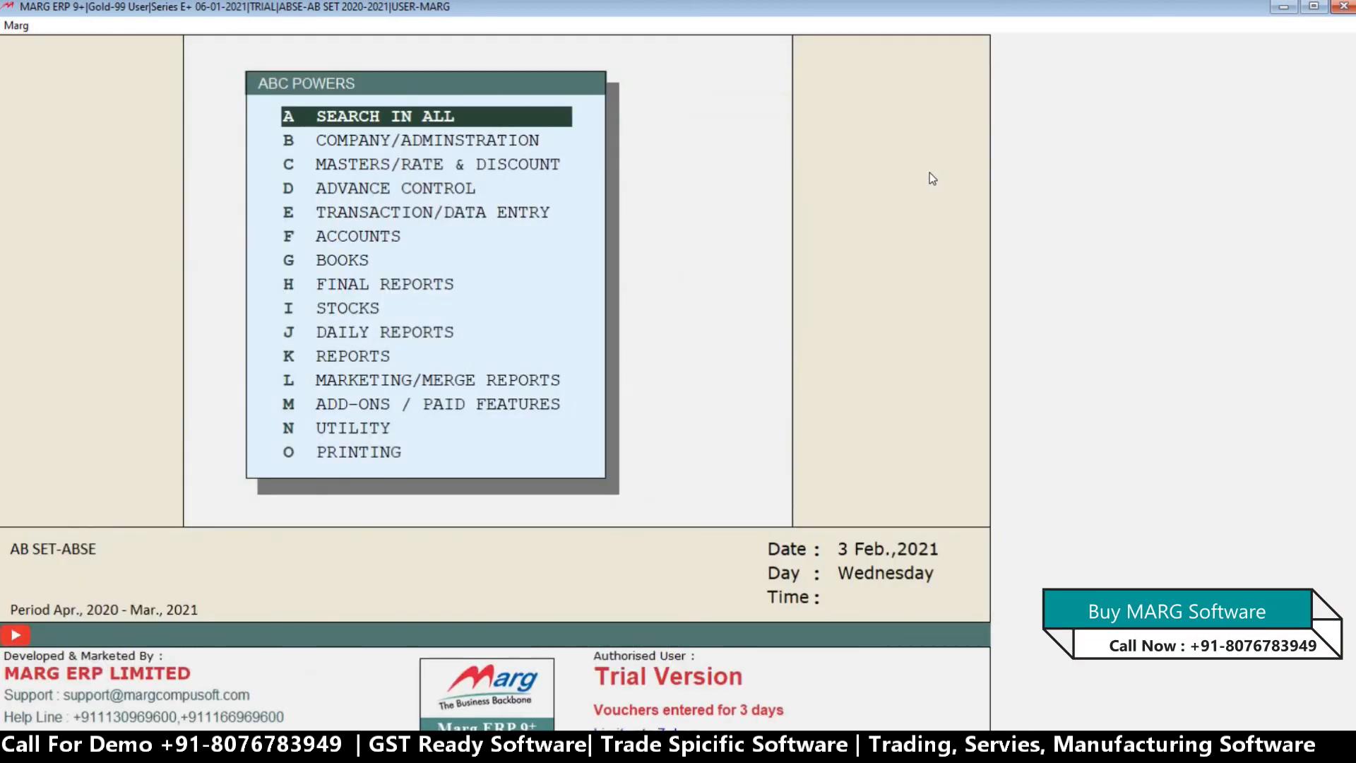
# Save ABC's changed powers and return to the list of companies.
pyautogui.press('Escape')
pyautogui.press('Return')
pyautogui.press('Escape')
pyautogui.press('Right')
pyautogui.press('Return')
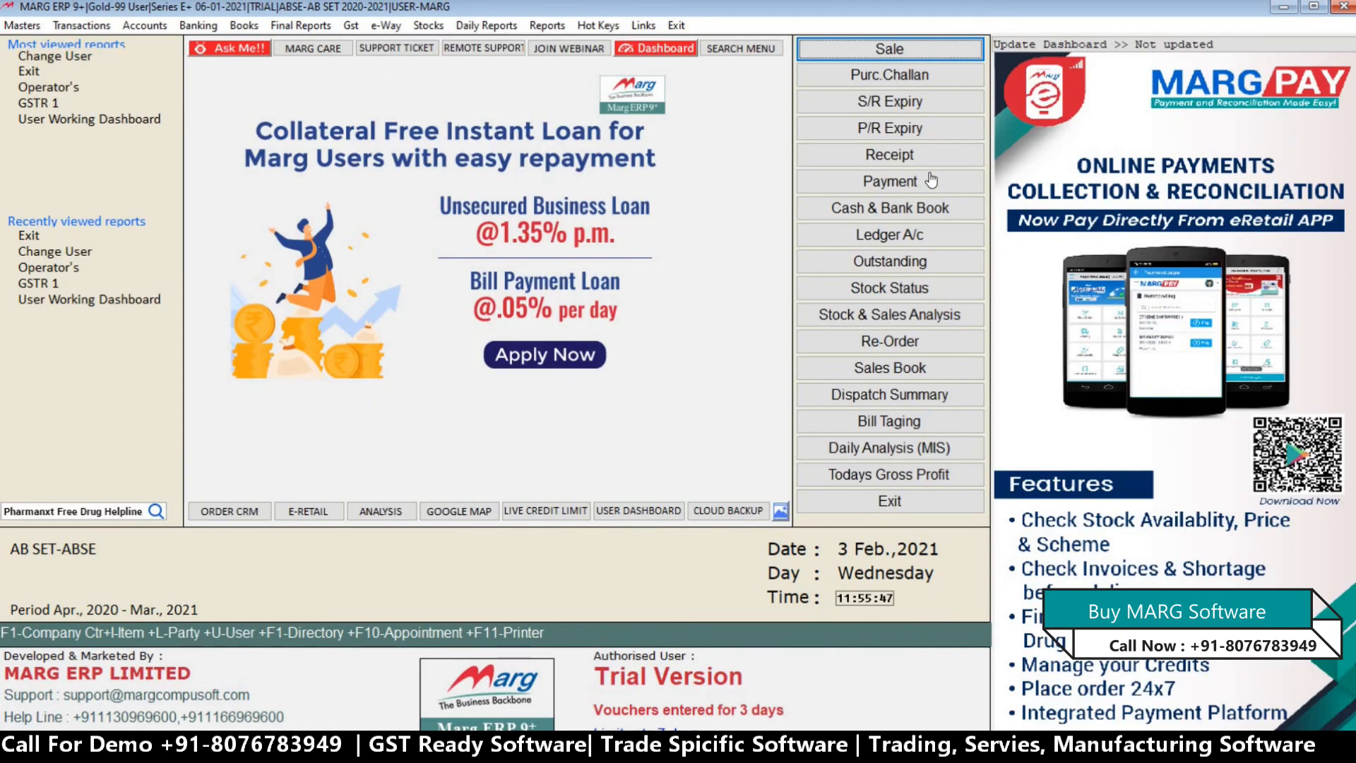
pyautogui.press('Return')
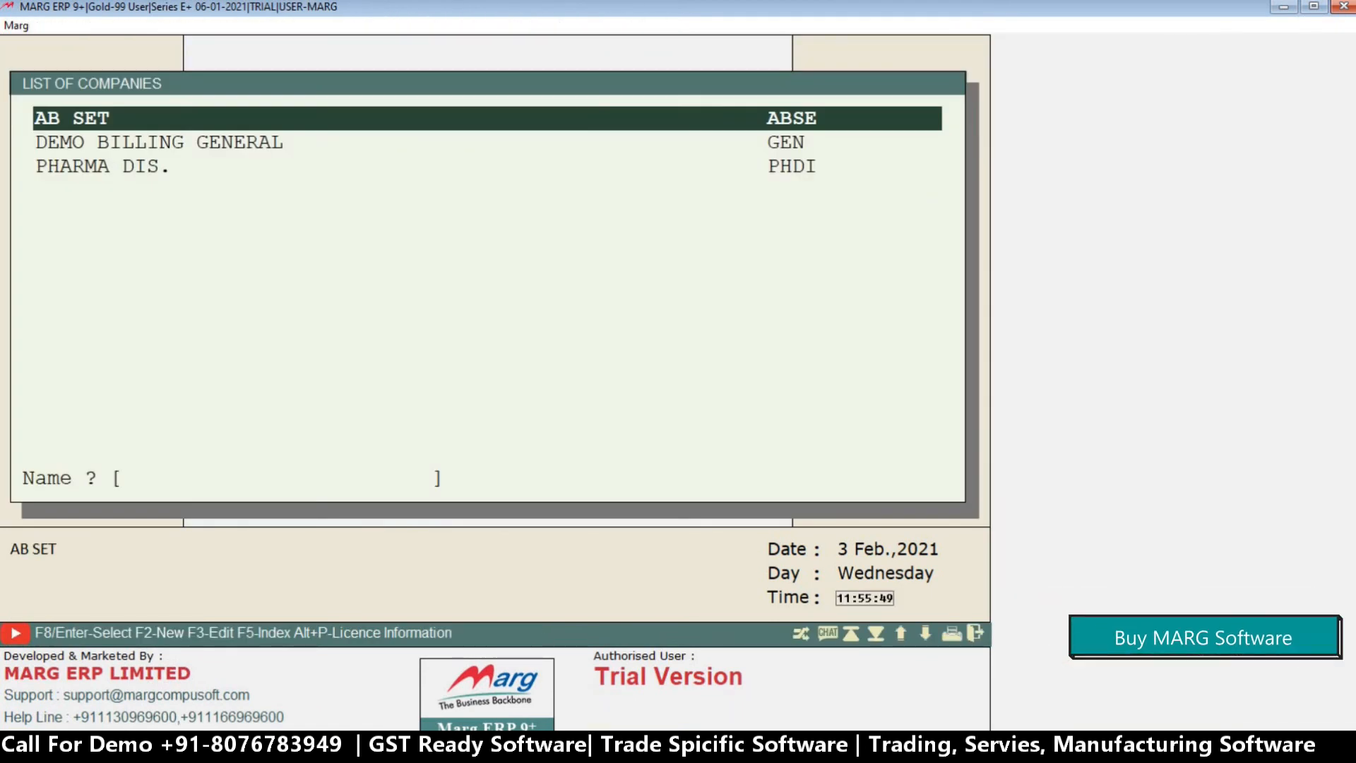
# Change the user to ABC with the user ID and password, accepting the remaining defaults.
pyautogui.write('*')
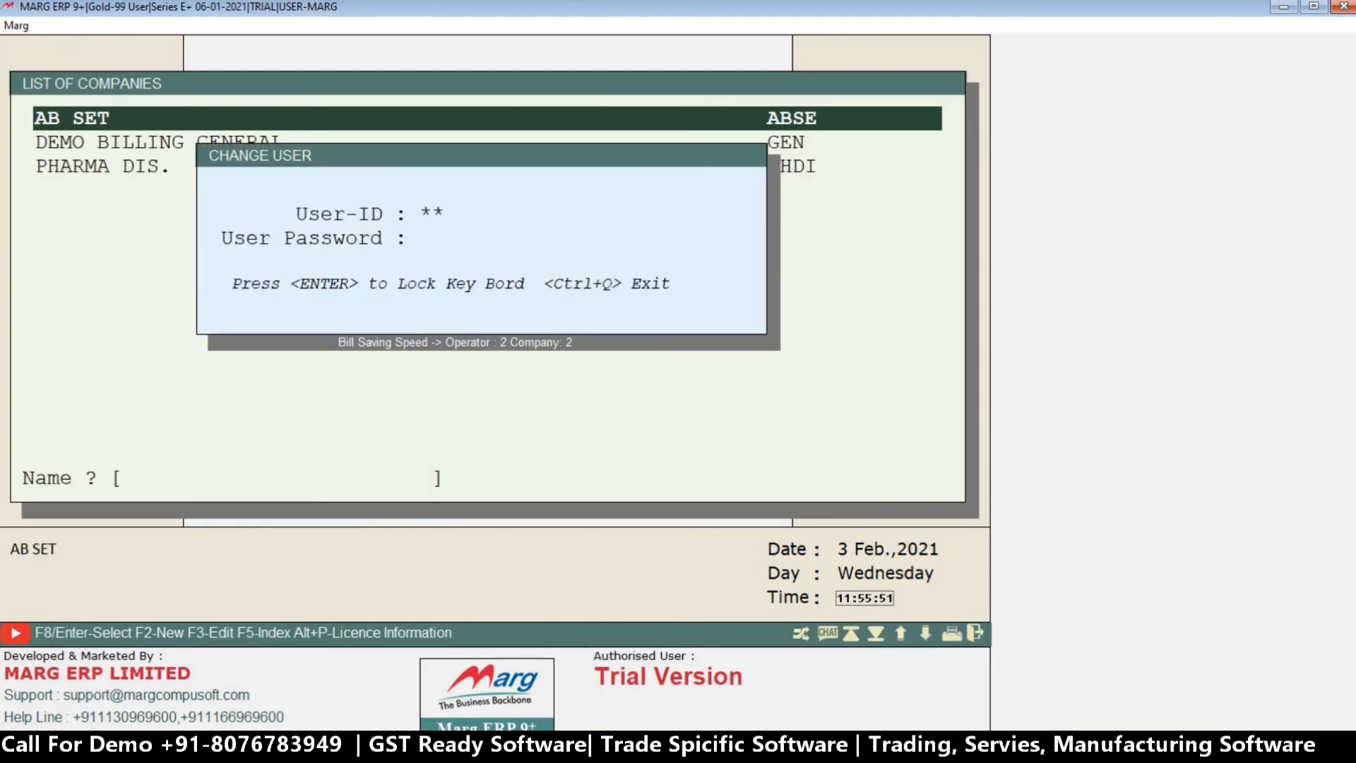
pyautogui.press('Return')
pyautogui.write('*****')
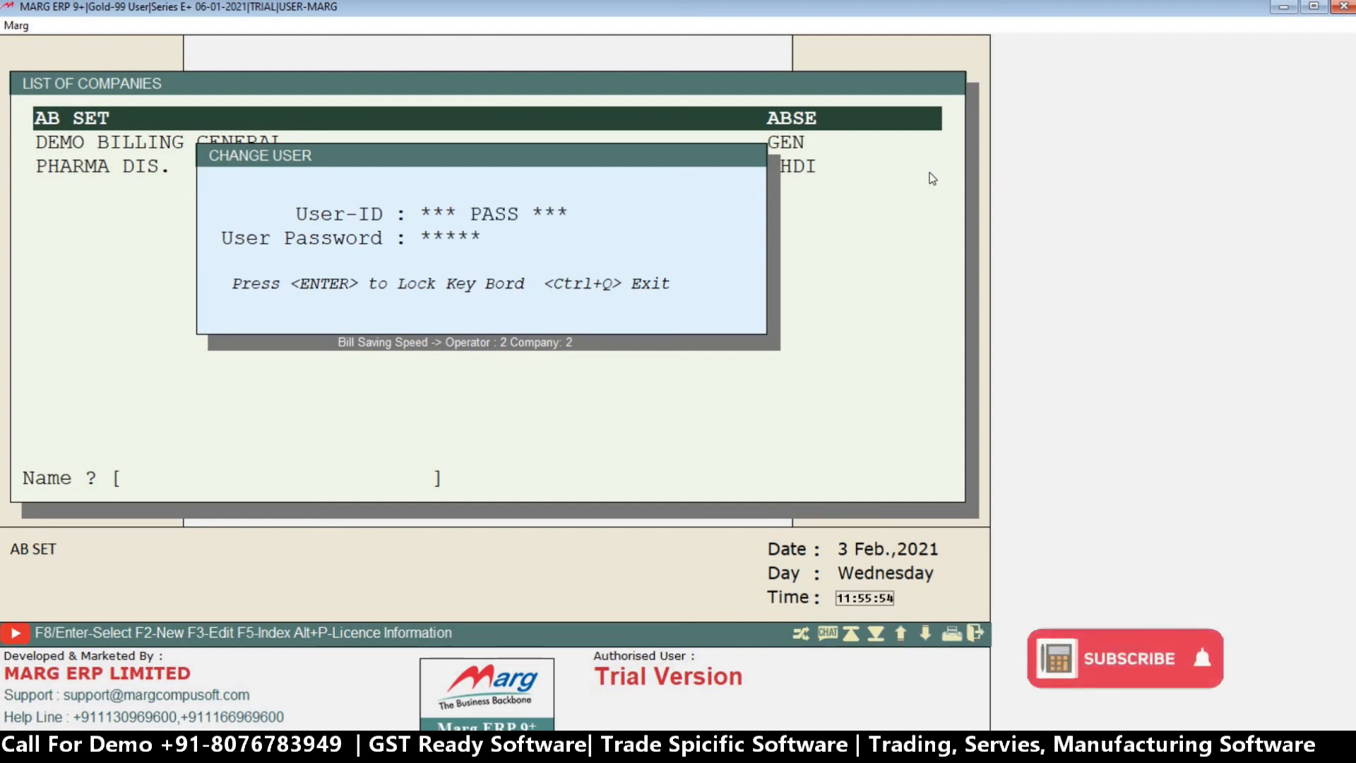
pyautogui.press('Return')
pyautogui.press('Return')
pyautogui.press('Return')
pyautogui.press('Return')
pyautogui.press('Return')
pyautogui.press('Return')
pyautogui.press('Return')
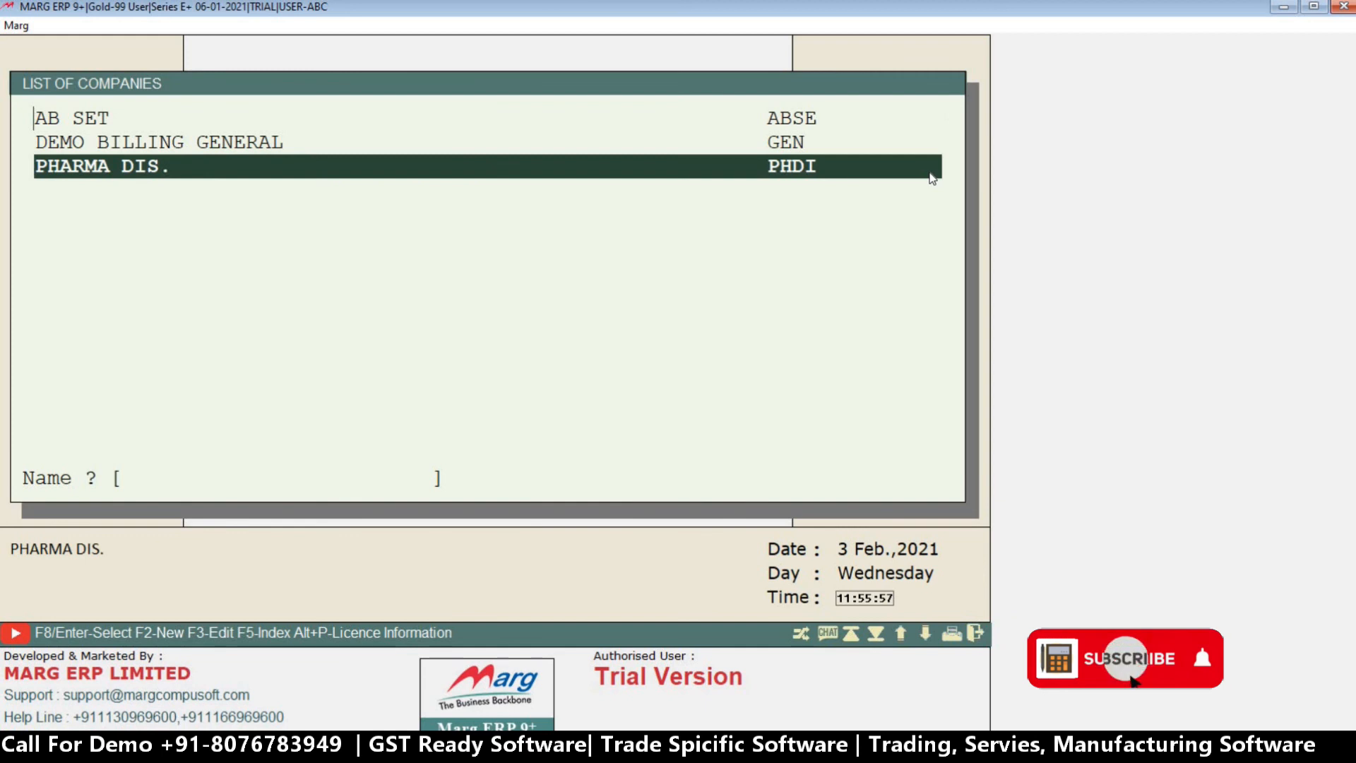
# Go through the list of companies as ABC and open AB SET.
pyautogui.press('Up')
pyautogui.press('Up')
pyautogui.press('Down')
pyautogui.press('Up')
pyautogui.press('Return')
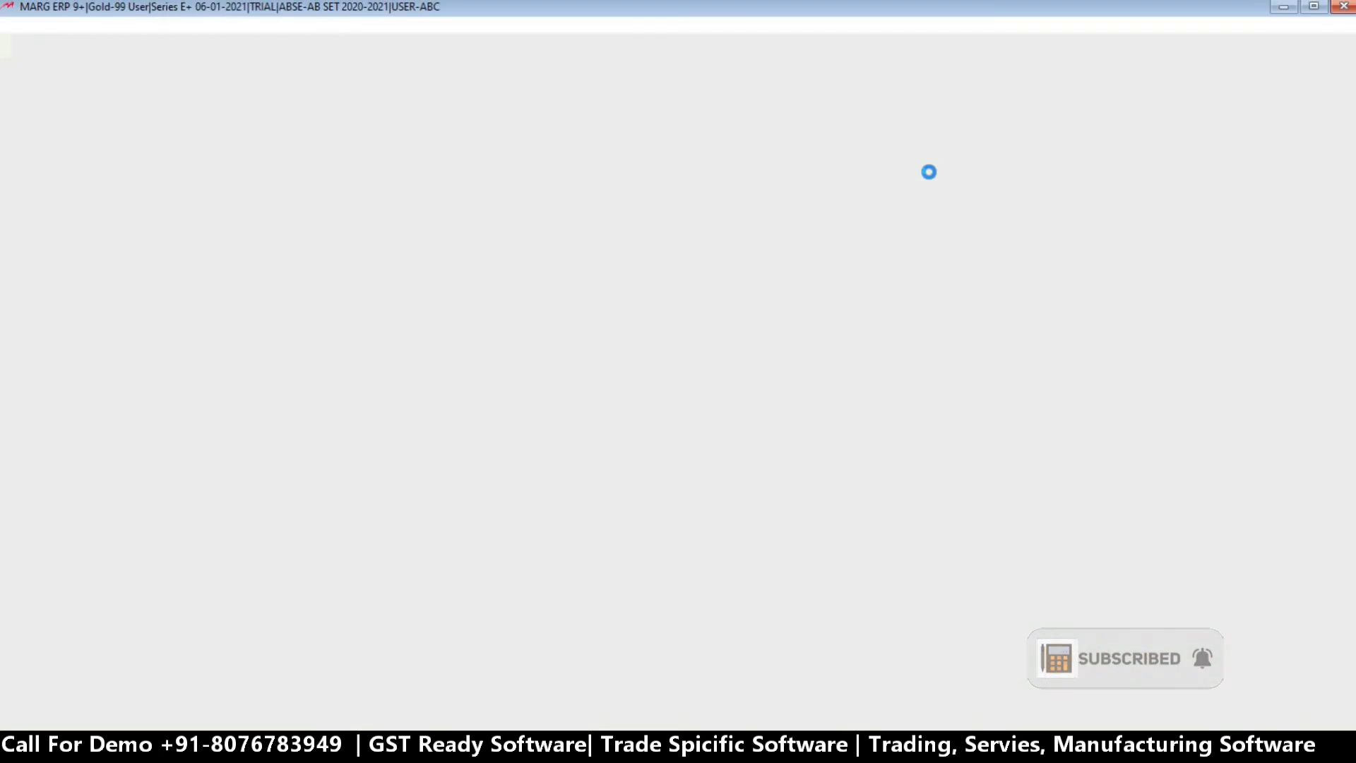
# Leave AB SET for the list of companies and check which companies and AB SET options ABC can access.
pyautogui.press('Escape')
pyautogui.press('Escape')
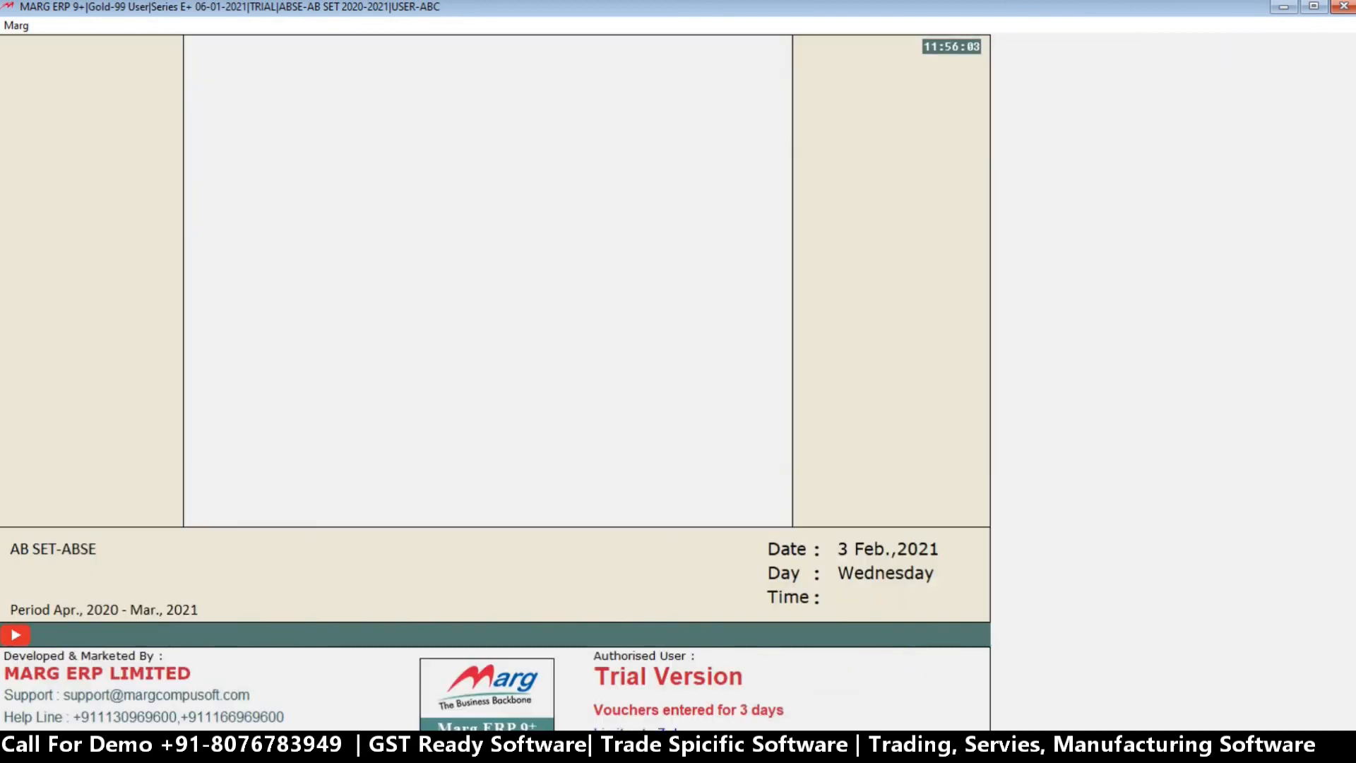
pyautogui.press('Escape')
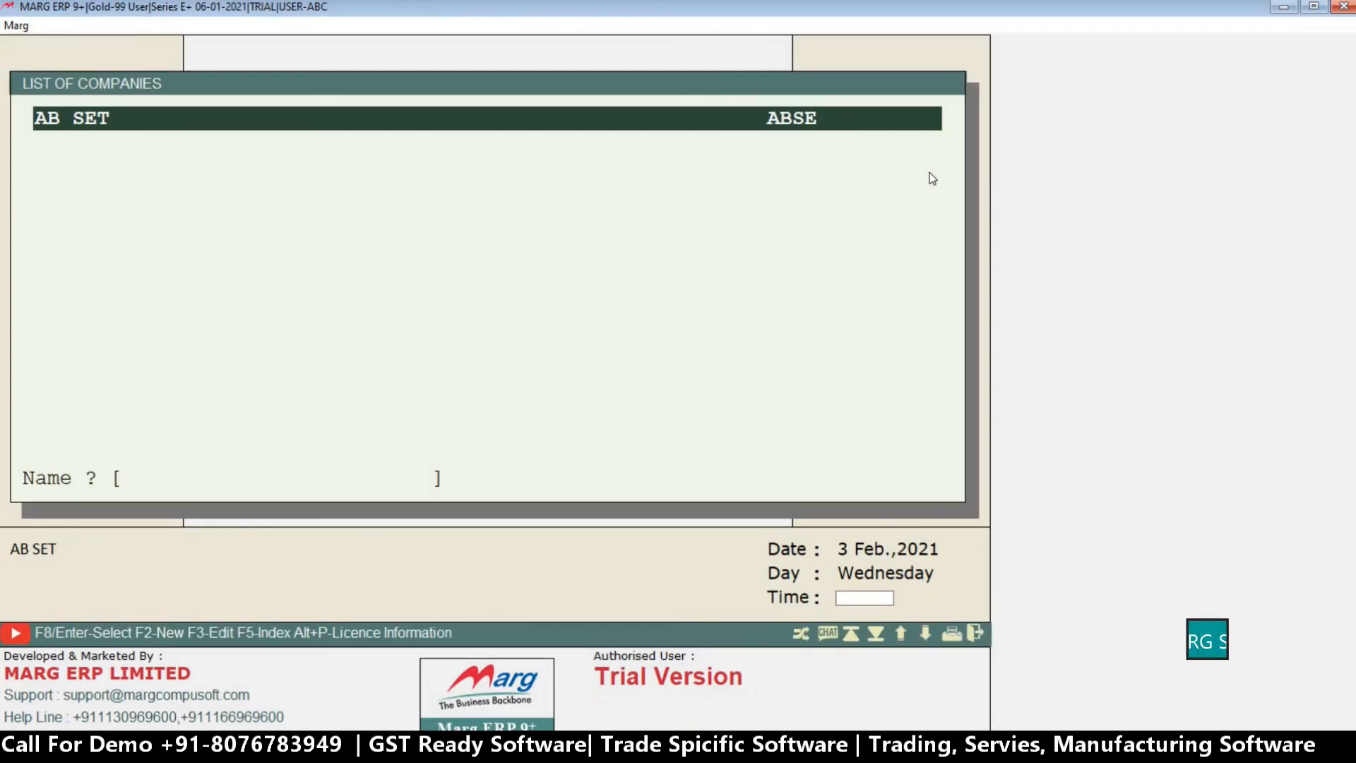
pyautogui.press('Return')
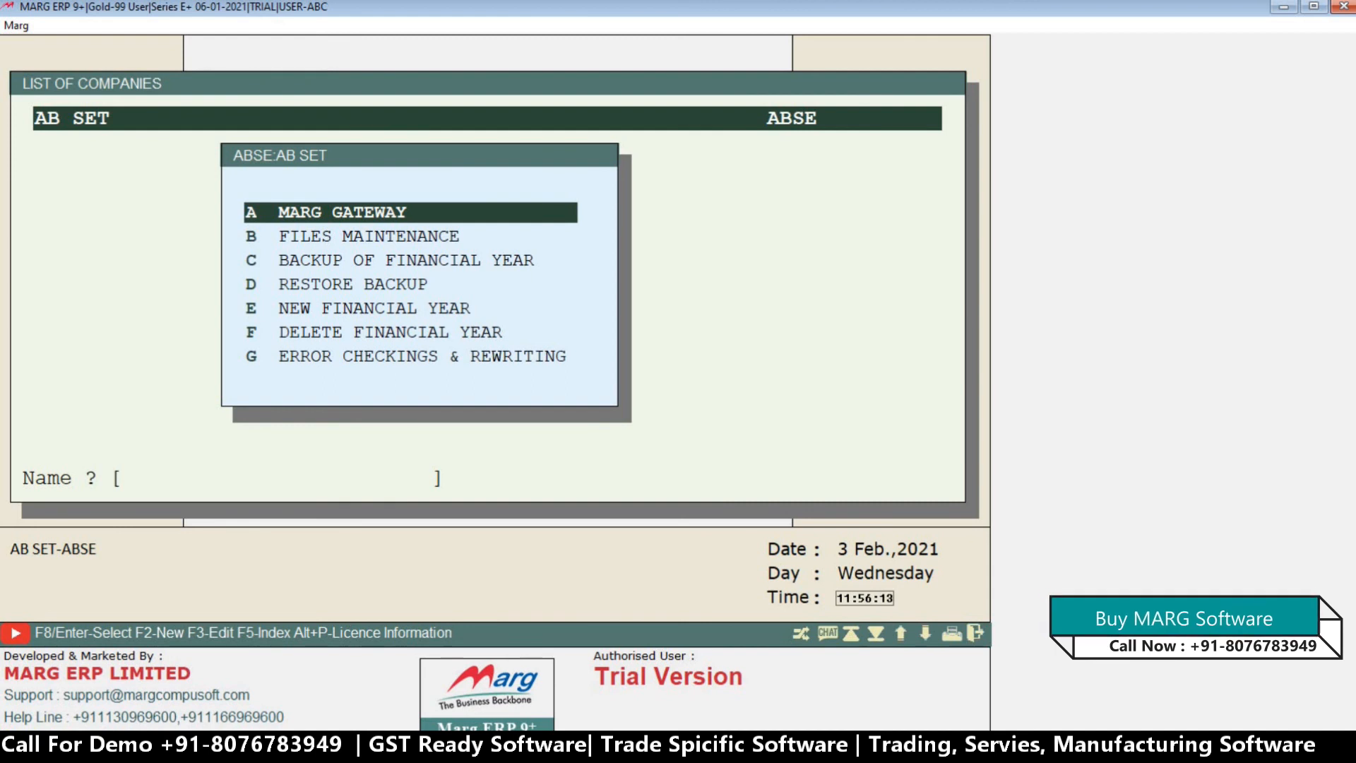
pyautogui.press('Escape')
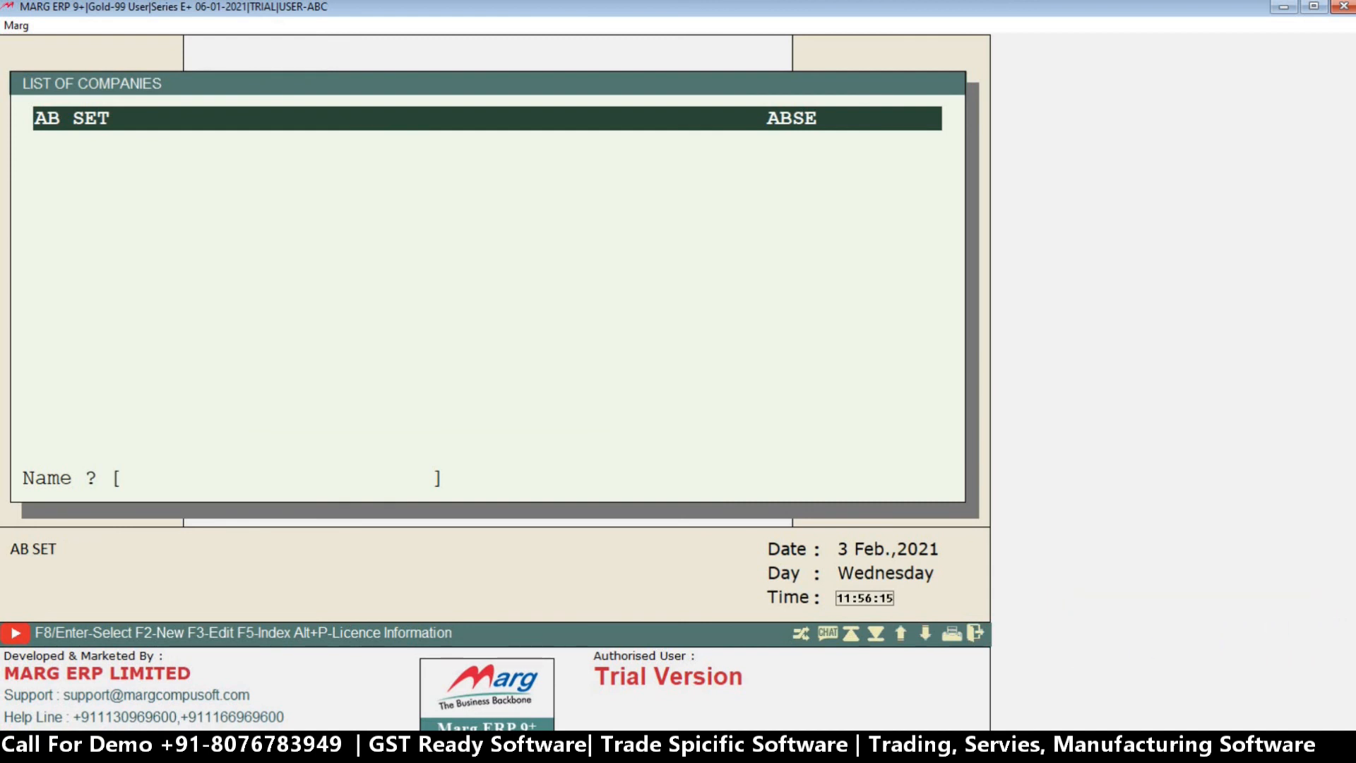
# Reopen company AB SET through Marg Gateway as ABC.
pyautogui.press('Return')
pyautogui.press('F1')
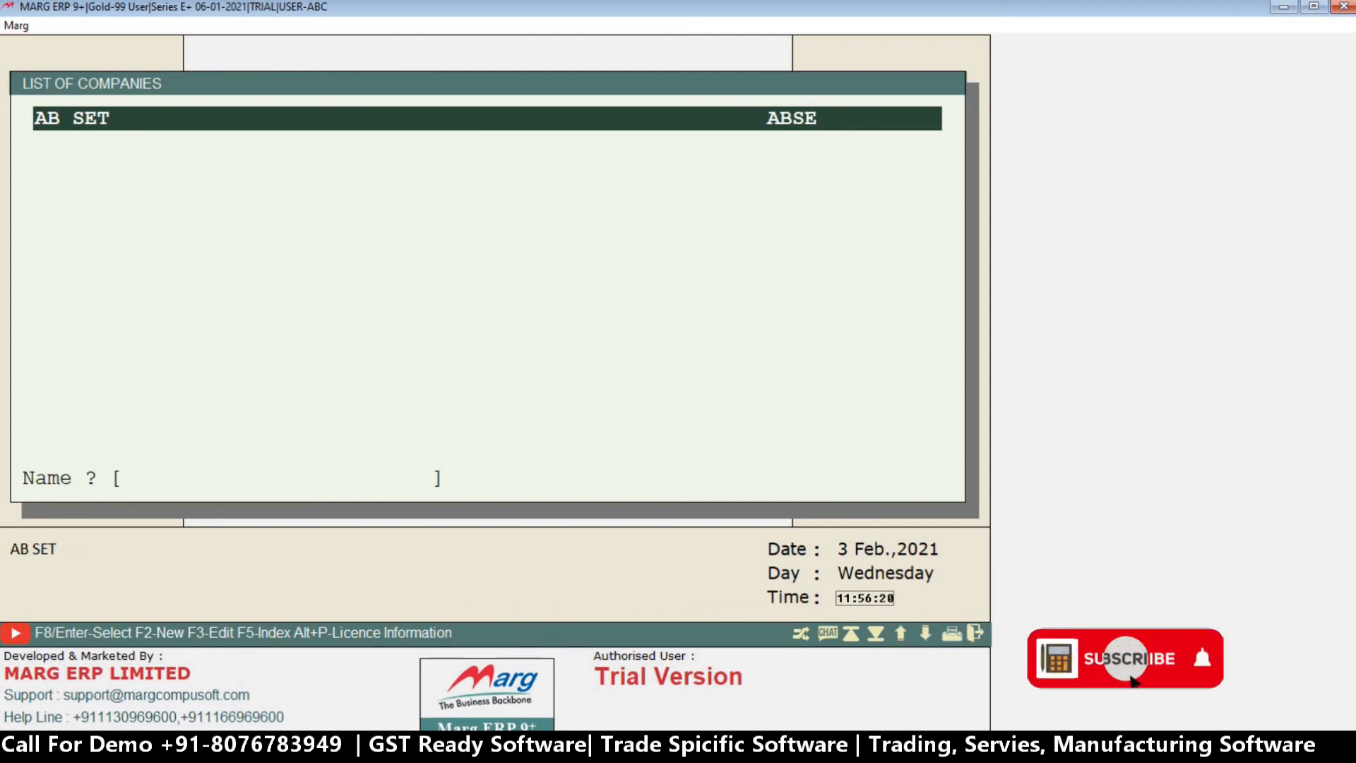
pyautogui.press('Return')
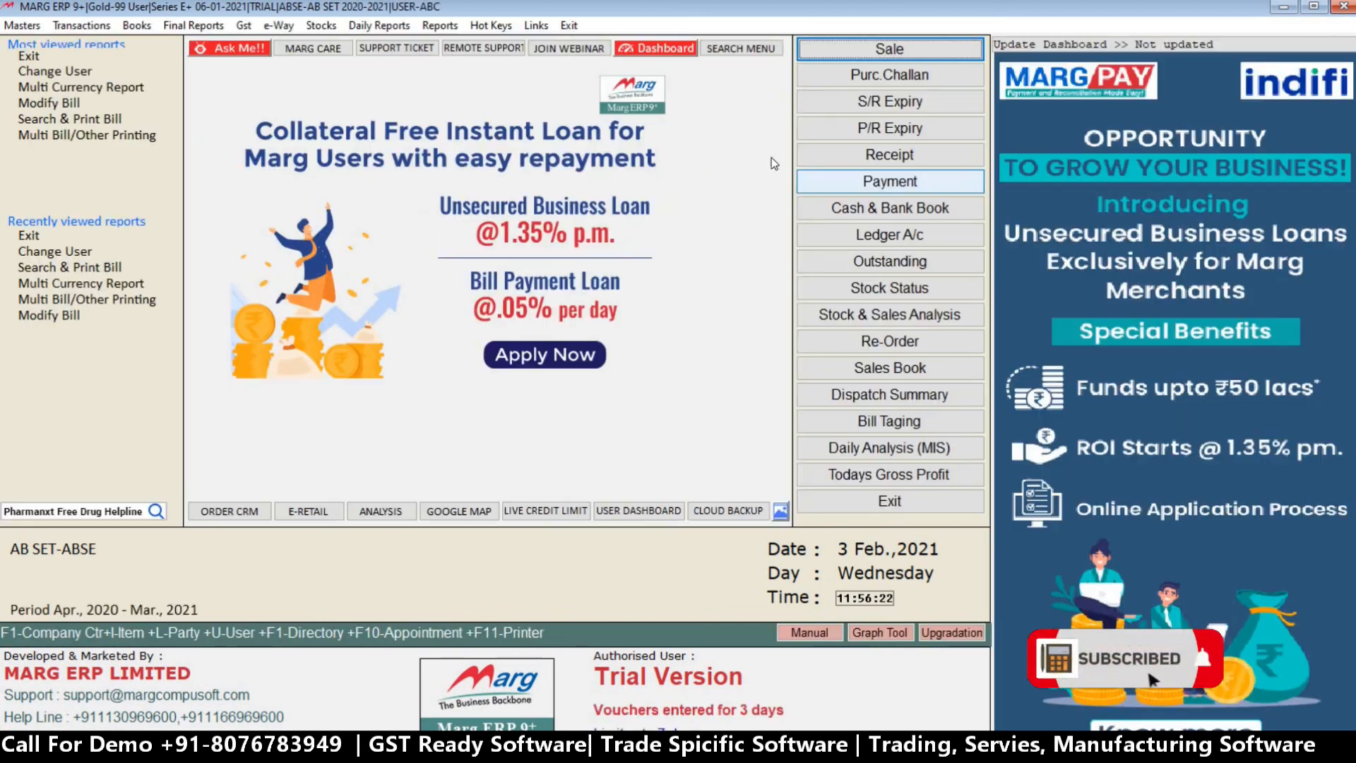
# Try to open Change Operator Powers from the management reports as ABC.
pyautogui.click(440, 25)
pyautogui.moveTo(439, 44)
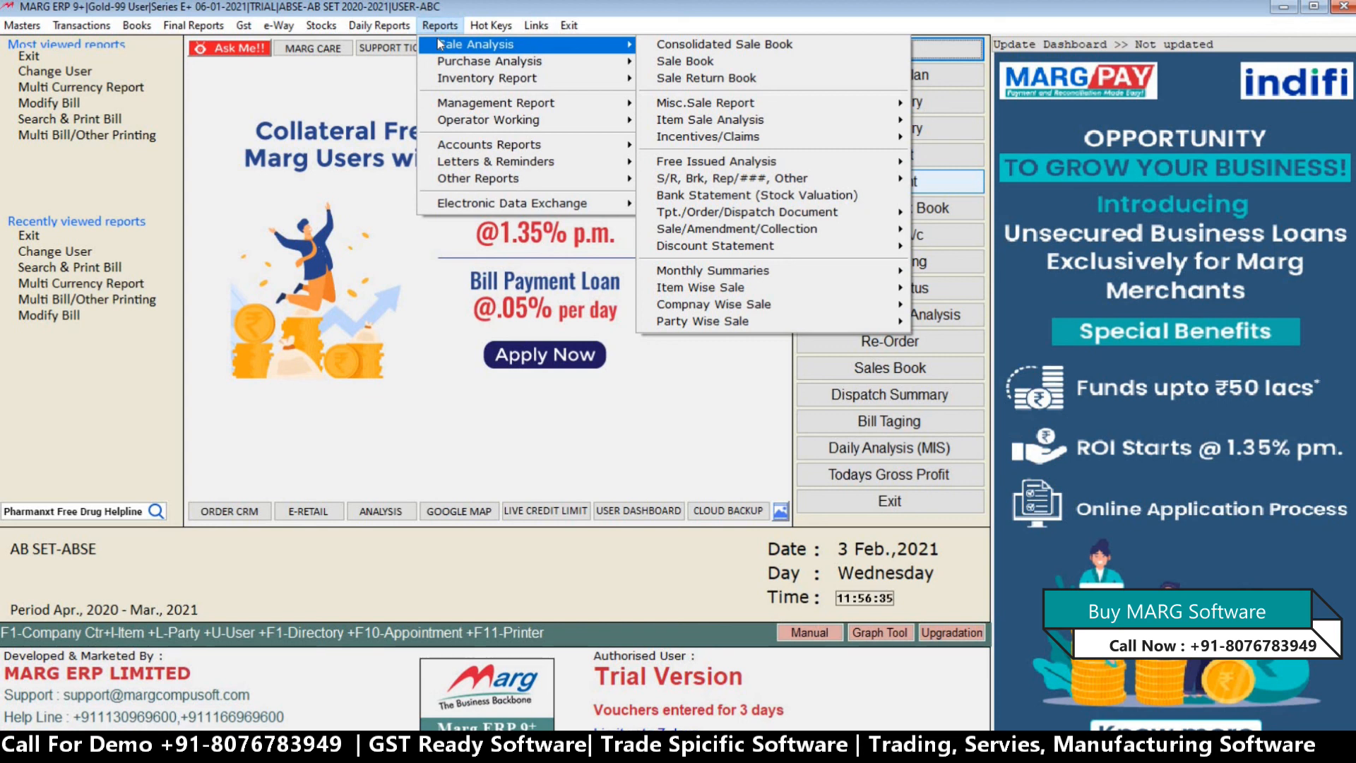
pyautogui.moveTo(626, 105)
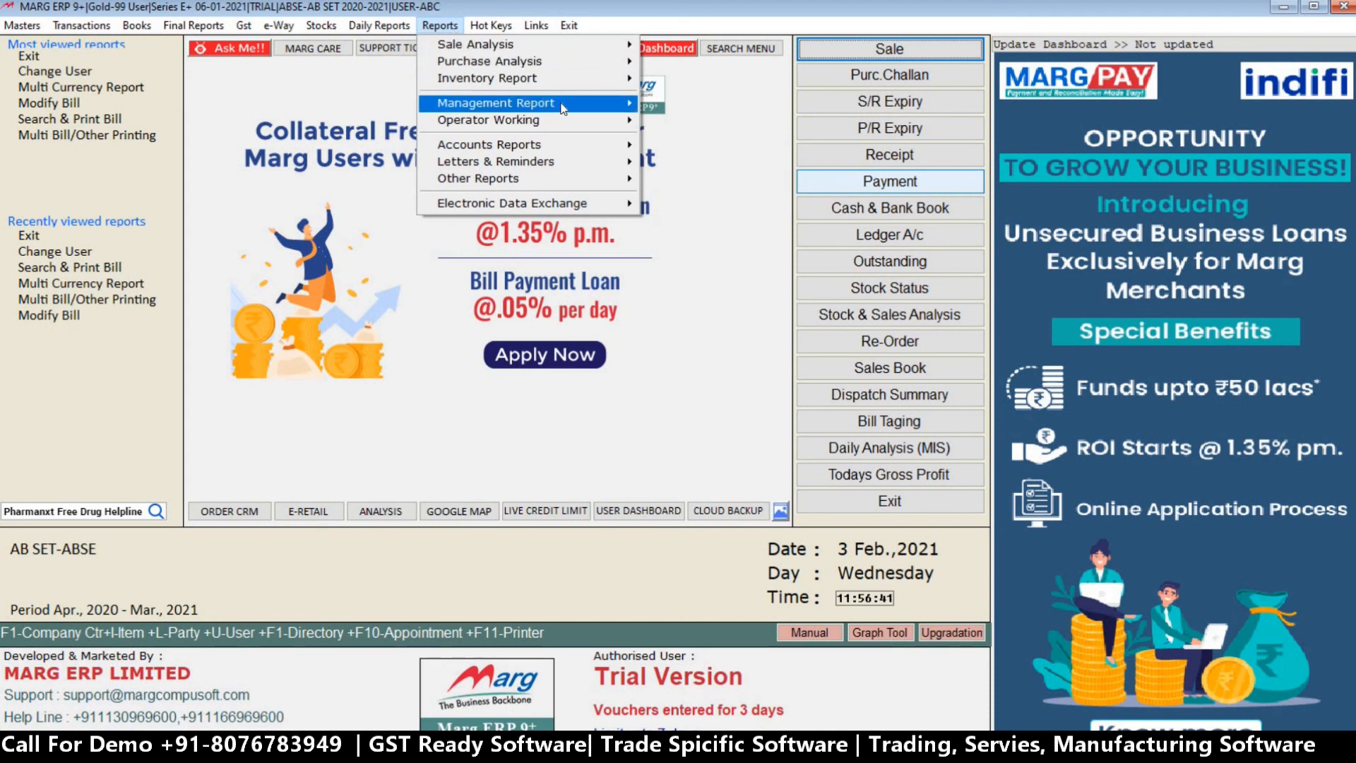
pyautogui.moveTo(563, 107)
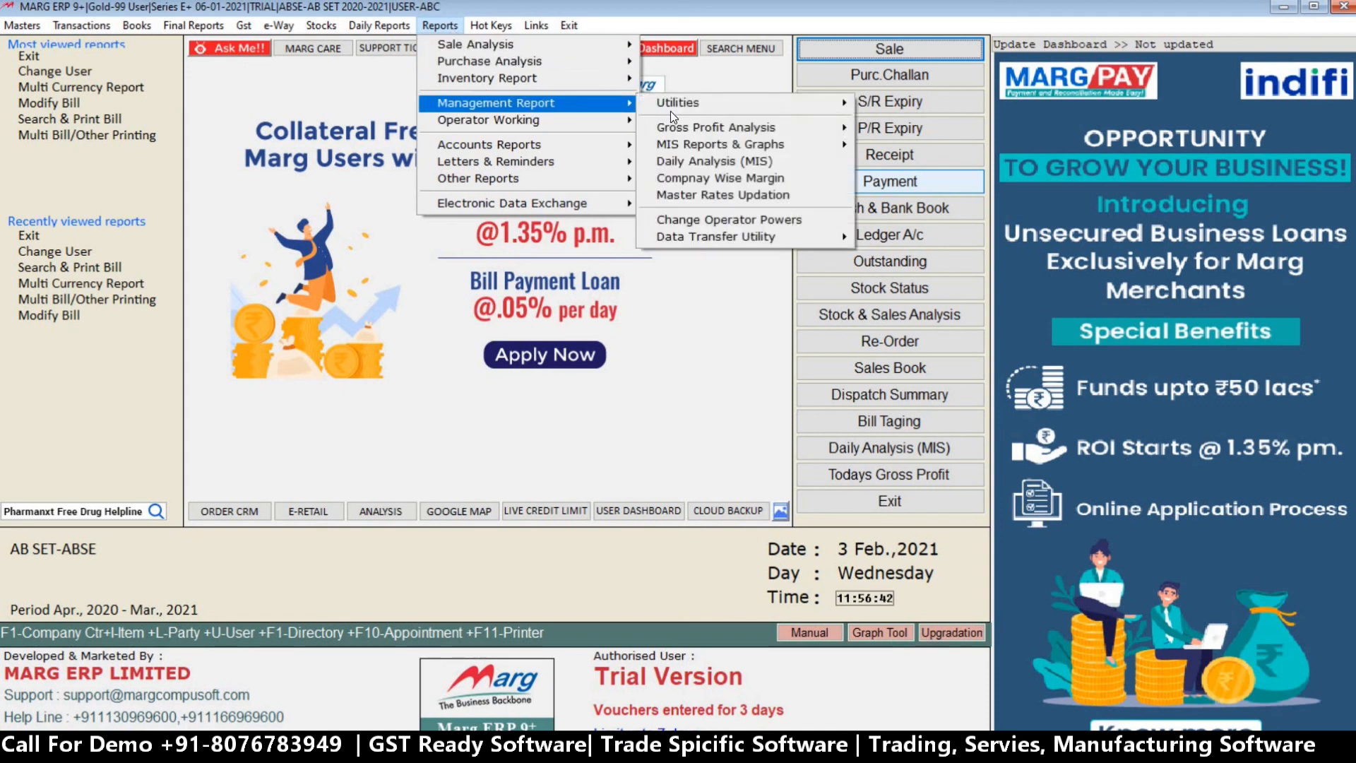
pyautogui.click(721, 221)
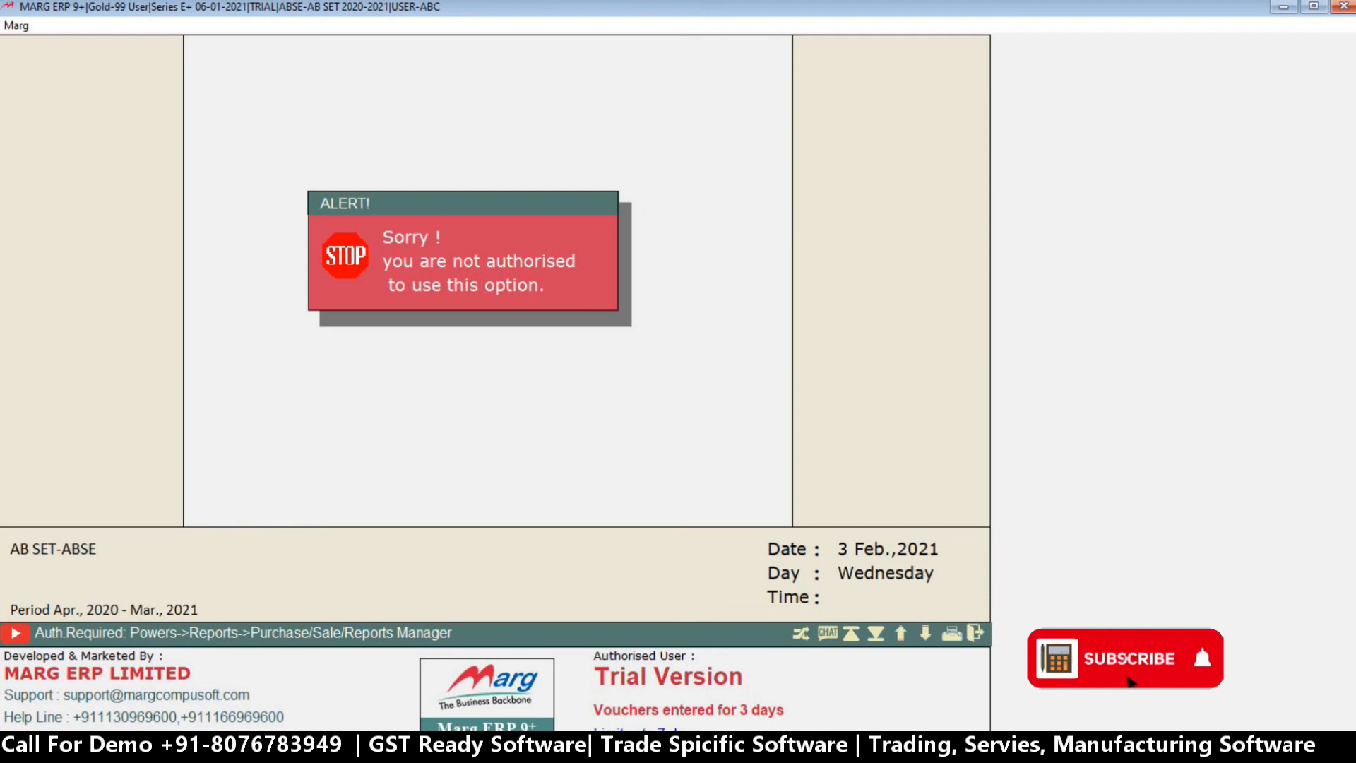
pyautogui.press('Escape')
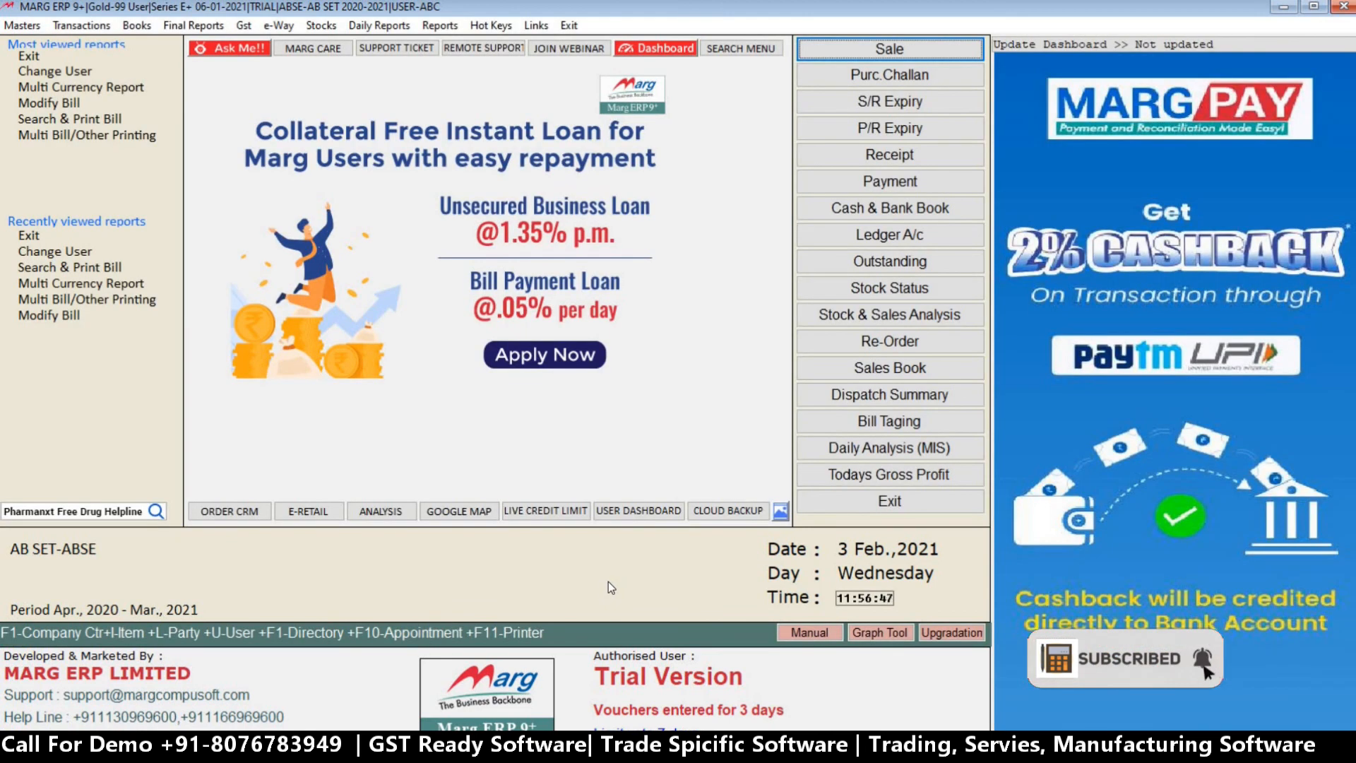
# Change the user from ABC to MARG with the user ID and password, accepting the remaining defaults.
pyautogui.hotkey('ctrl', 'u')
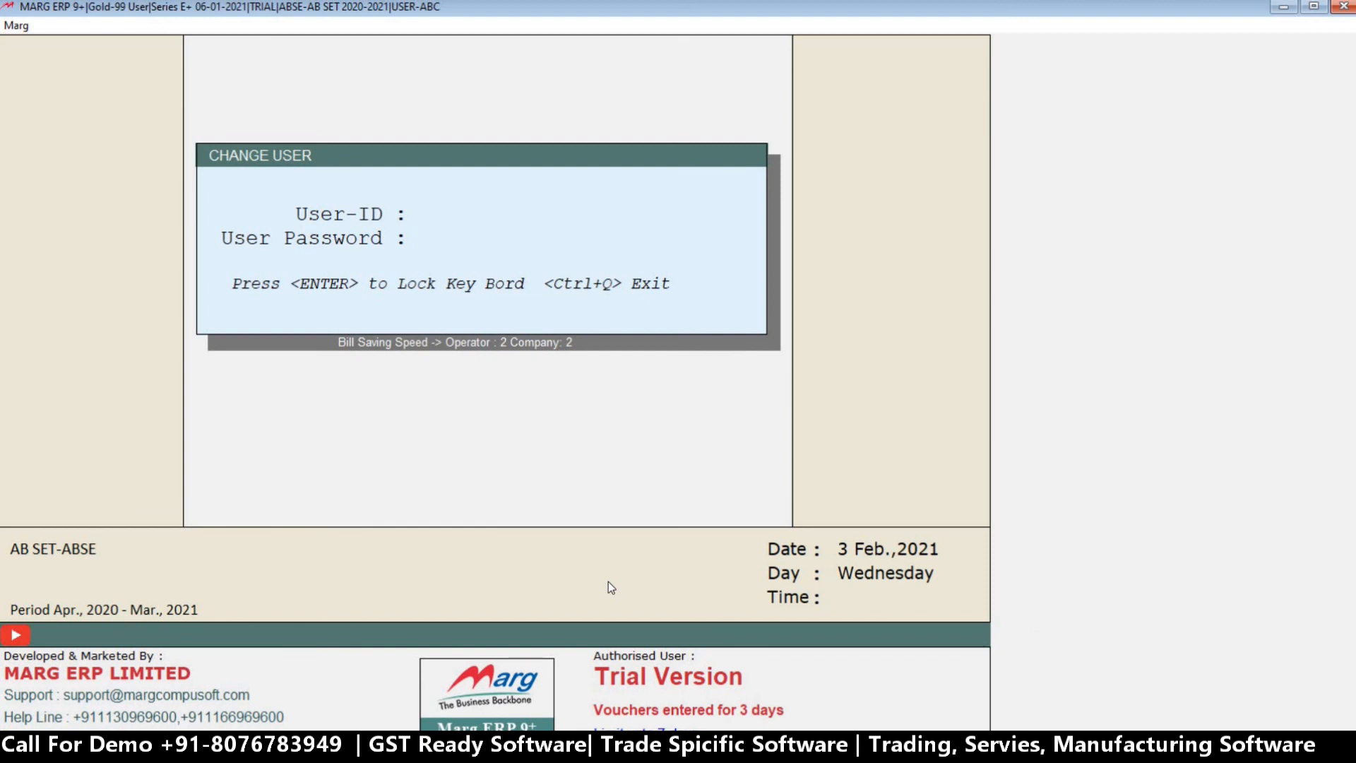
pyautogui.write('****')
pyautogui.press('Return')
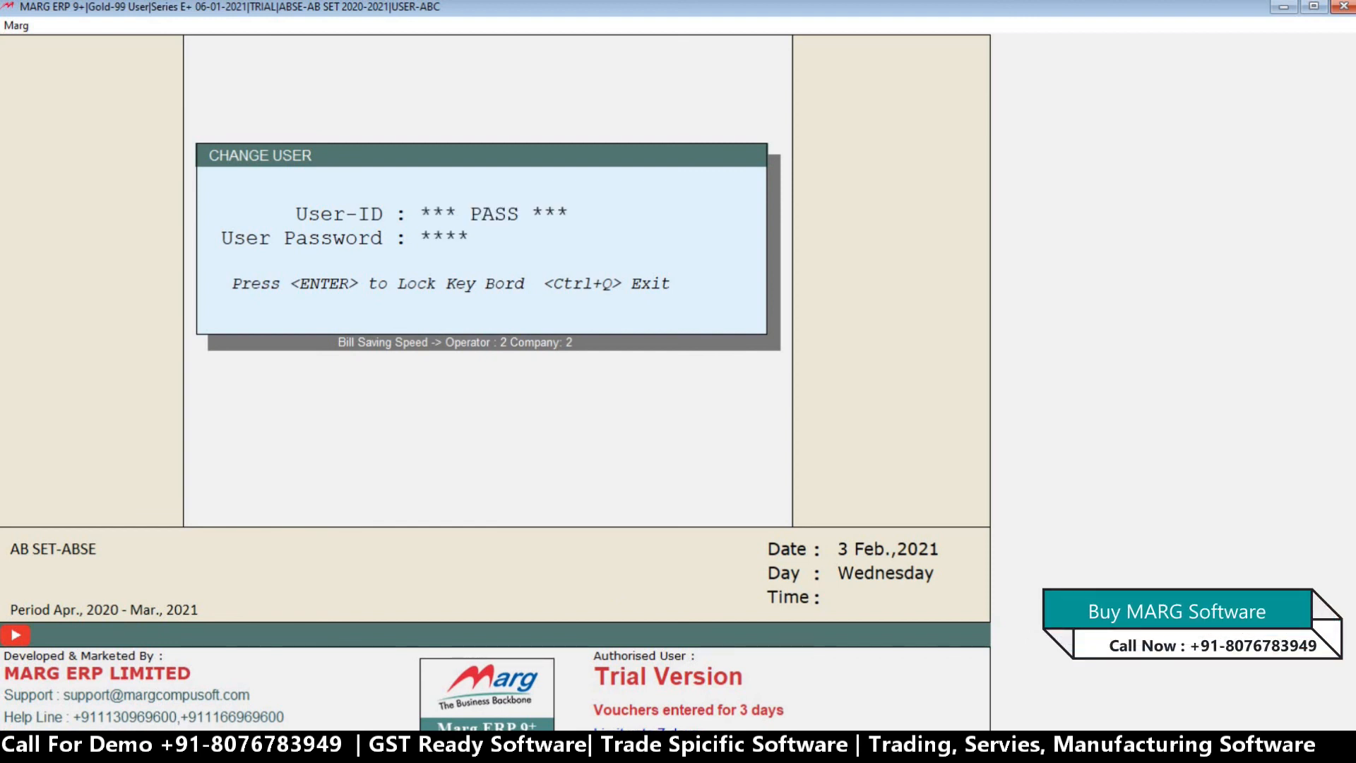
pyautogui.press('Return')
pyautogui.press('Return')
pyautogui.press('Return')
pyautogui.press('Return')
pyautogui.press('Return')
pyautogui.press('Return')
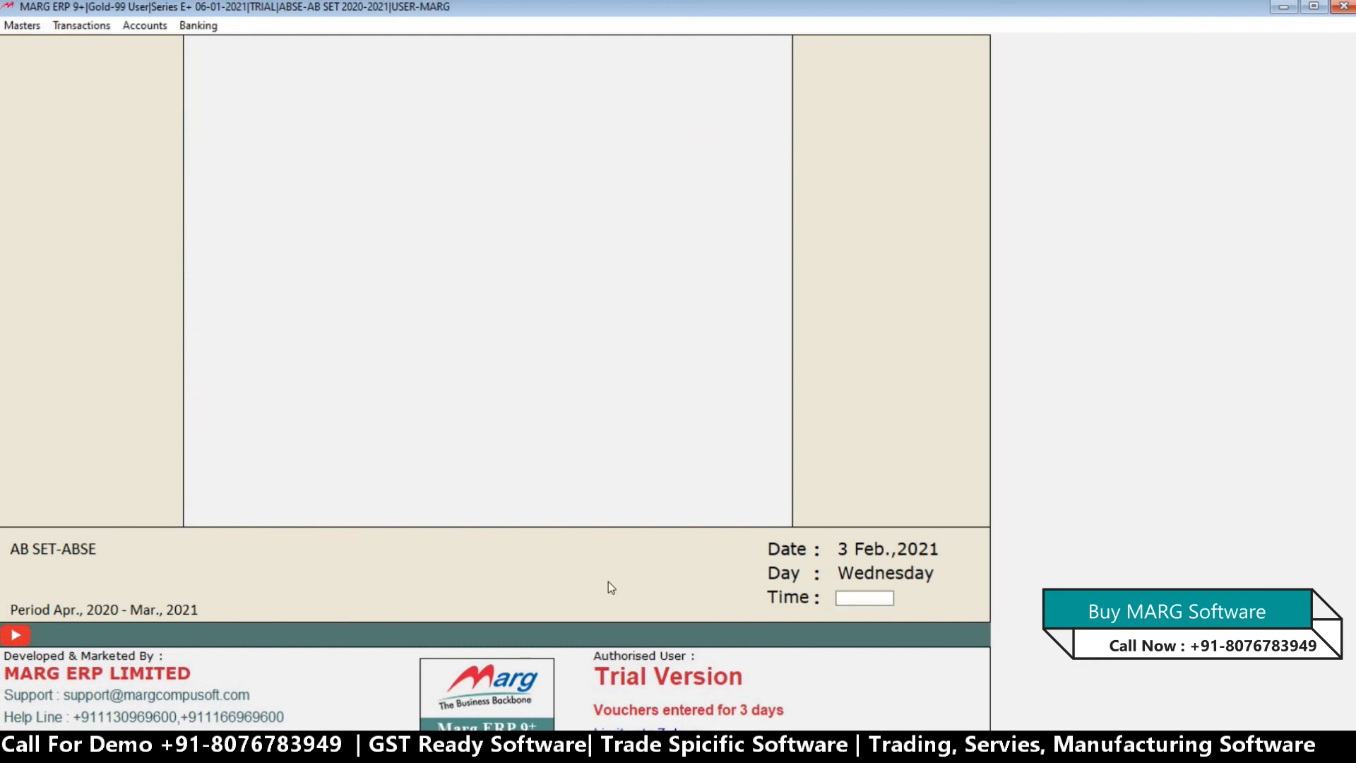